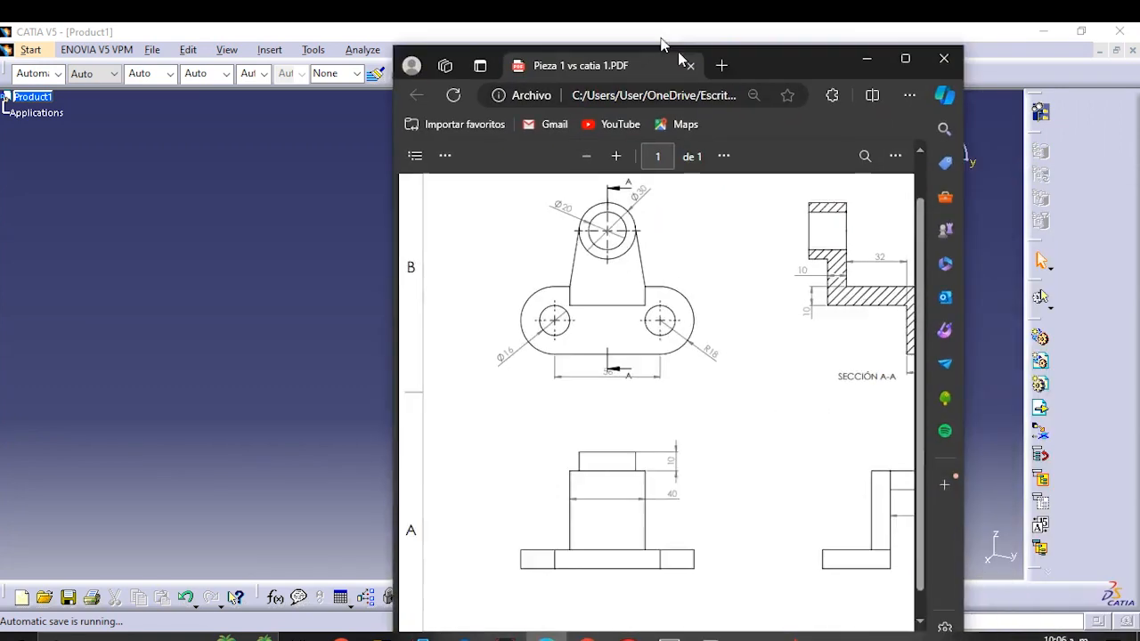
Step: Maximize the Pieza 1 vs catia 1 drawing PDF and examine the part's views, section A-A and dimensions
drag(662, 41, 531, 28)
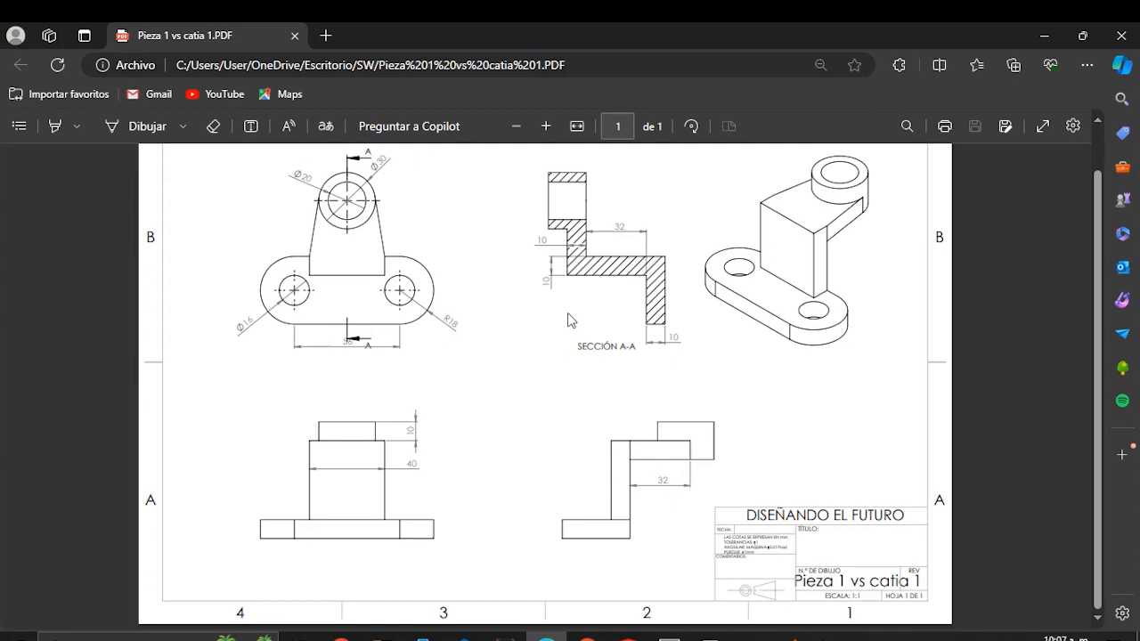
scroll(472, 334, up, 1)
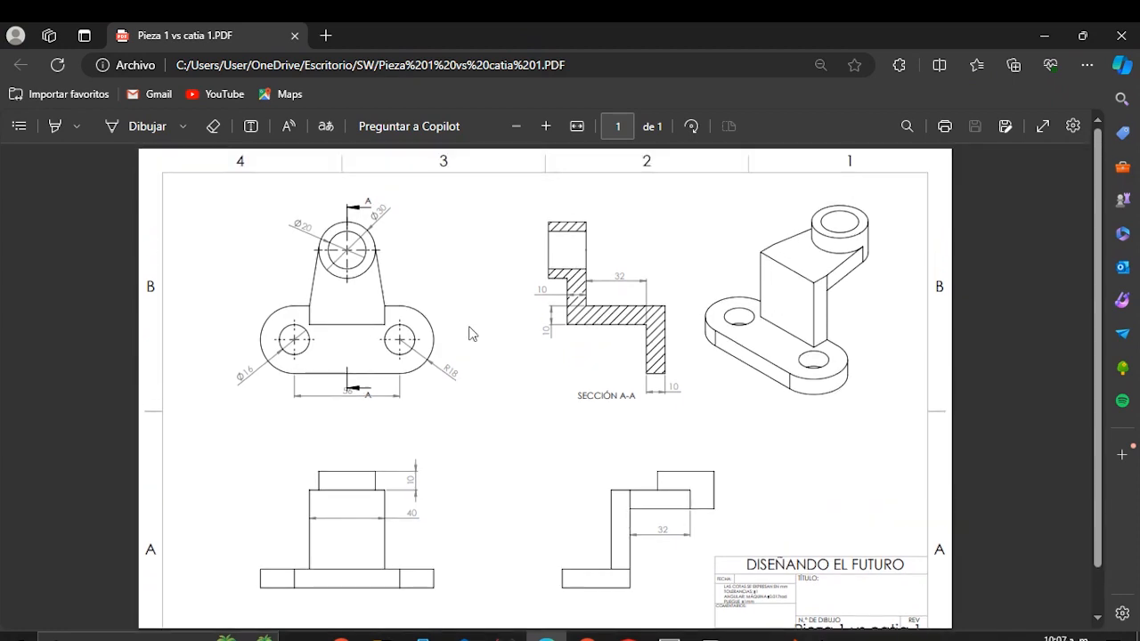
scroll(454, 383, down, 1)
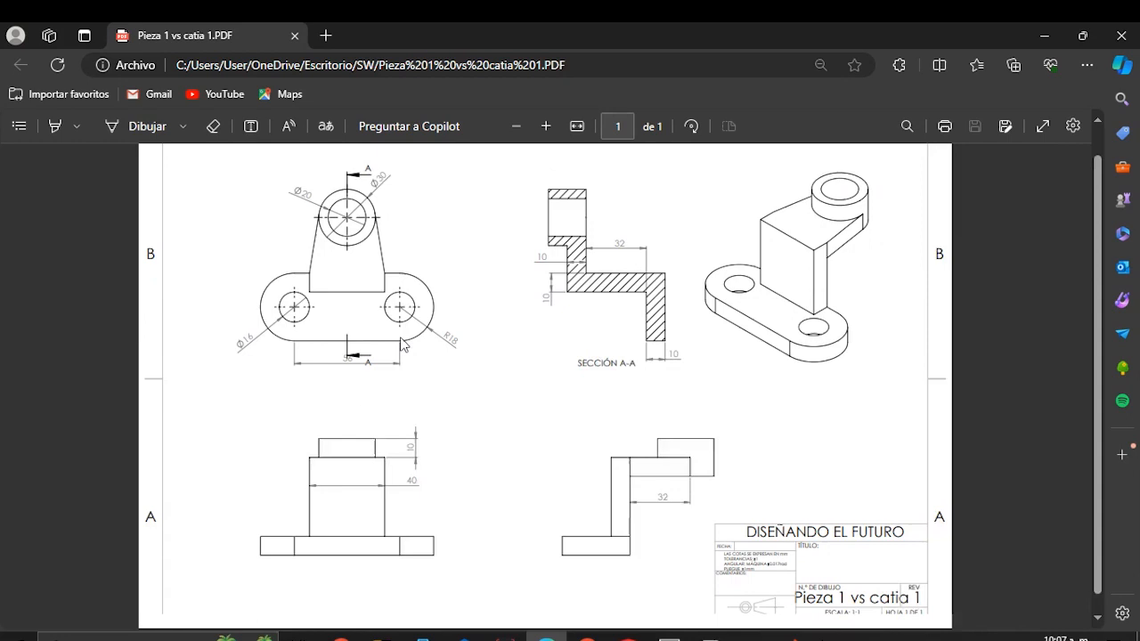
scroll(459, 405, up, 1)
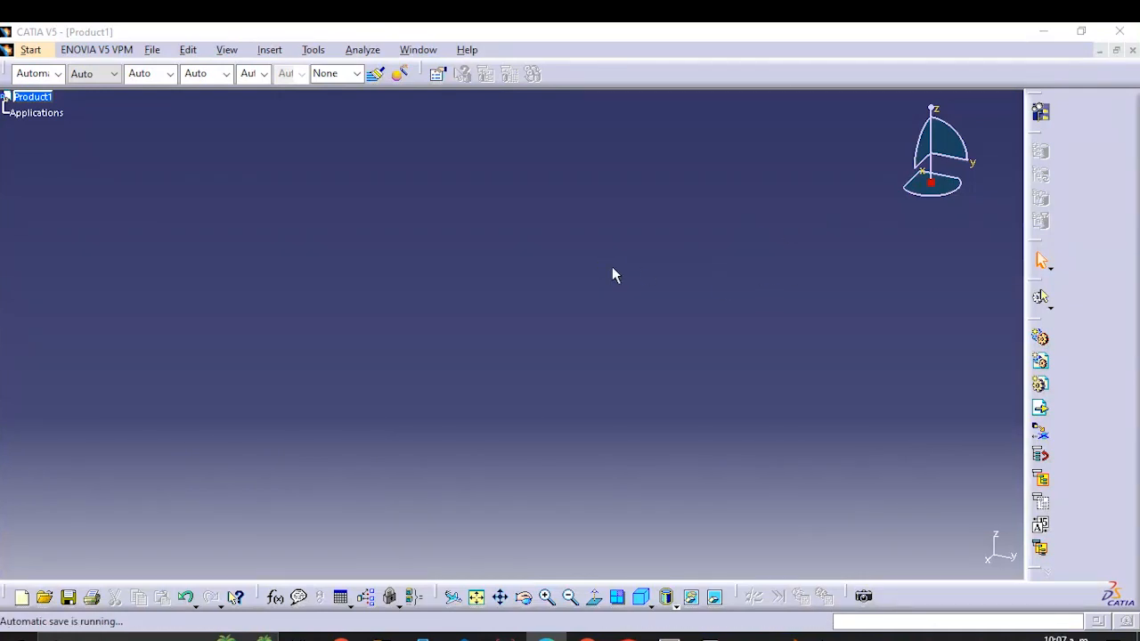
Step: In CATIA, create a new Part Design part with hybrid design enabled and open a sketch on its xy plane
click(31, 50)
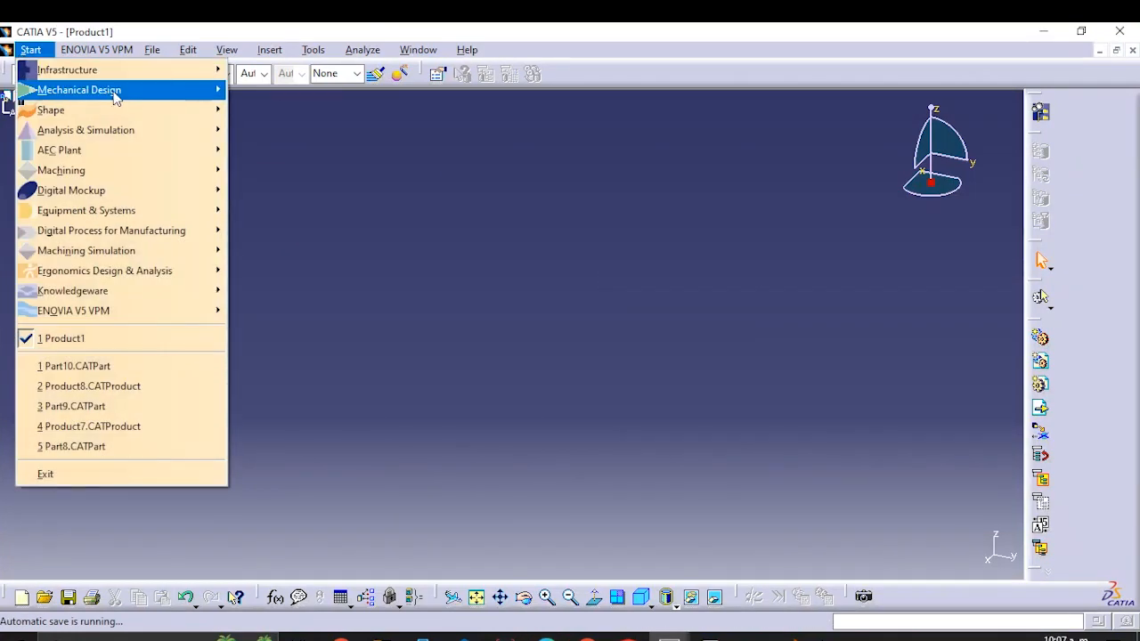
mouse_move(84, 89)
click(303, 91)
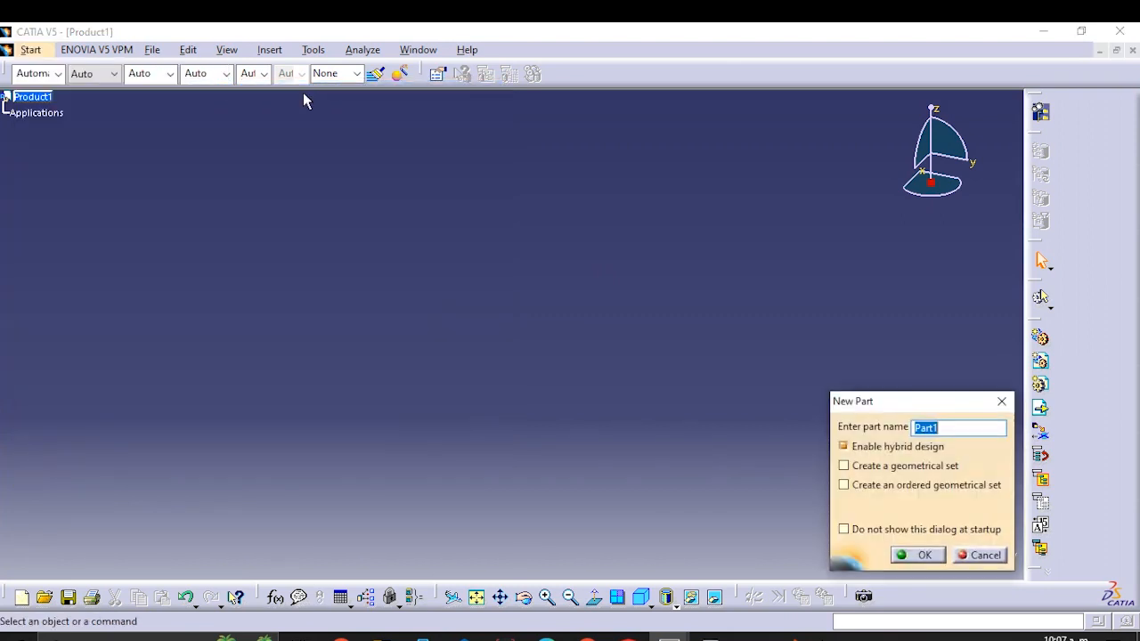
click(921, 553)
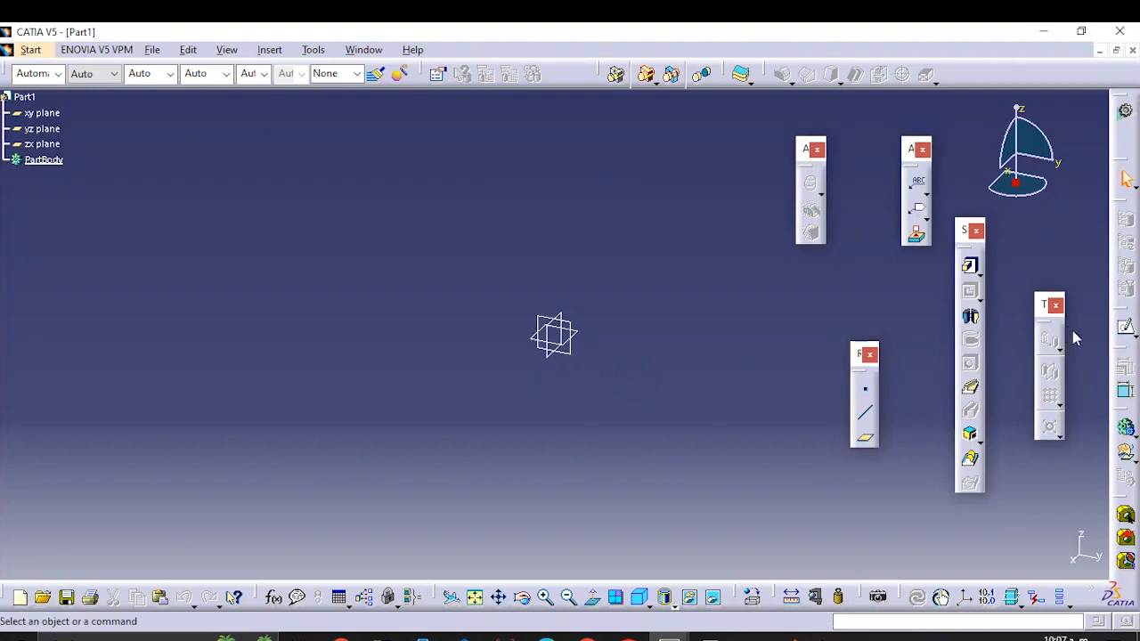
click(1125, 331)
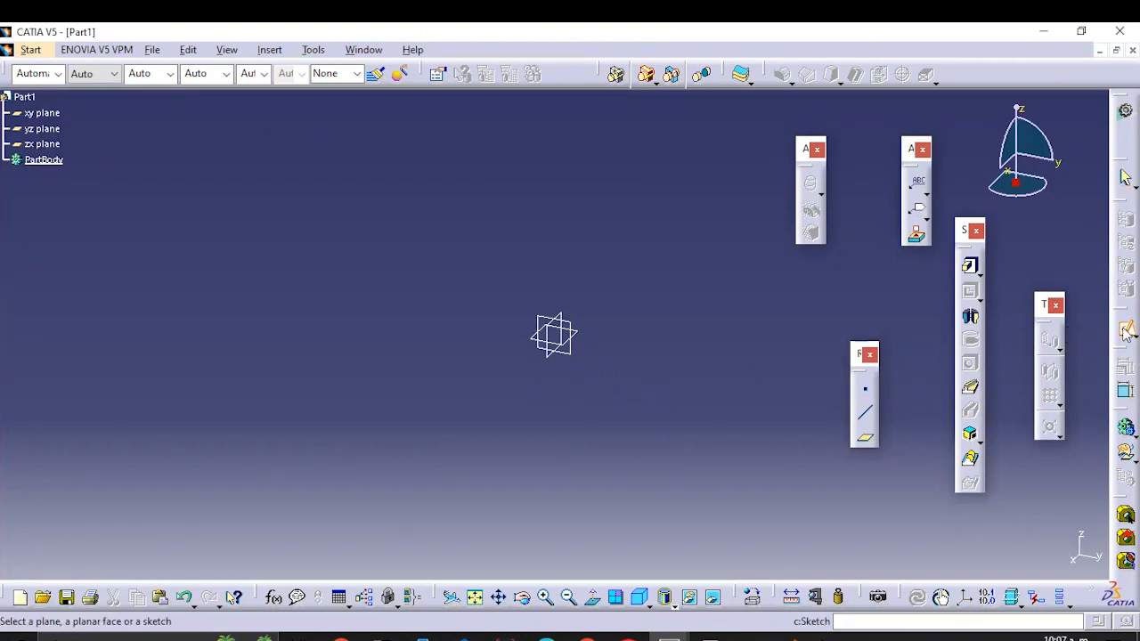
click(38, 113)
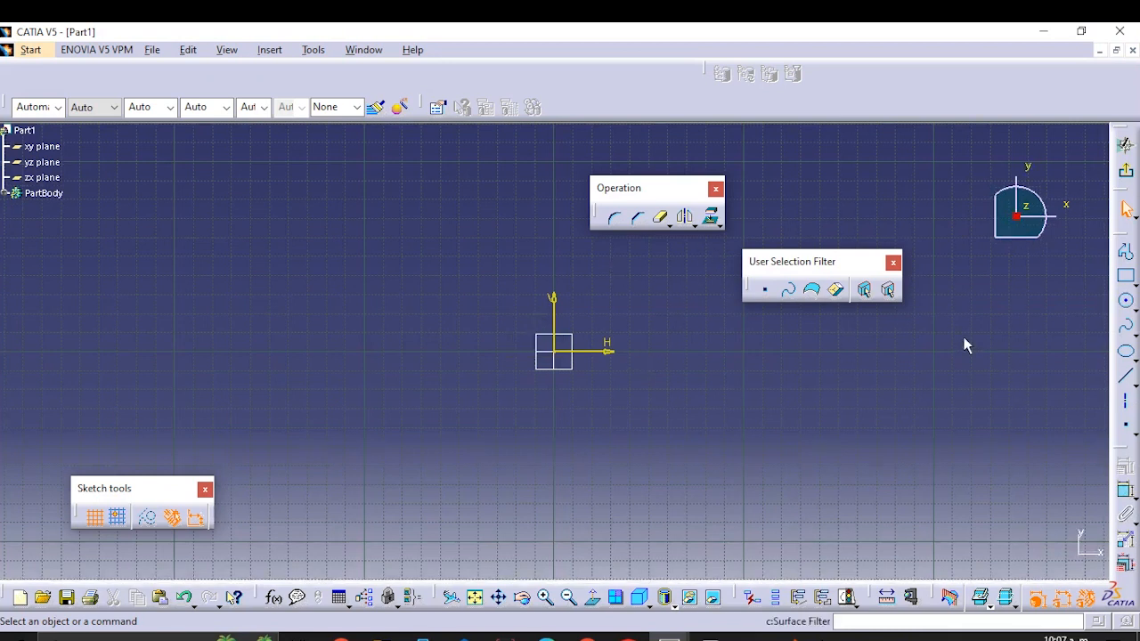
Step: Draw a horizontal line from the origin along the H axis and a vertical line from the origin along the V axis
click(1127, 379)
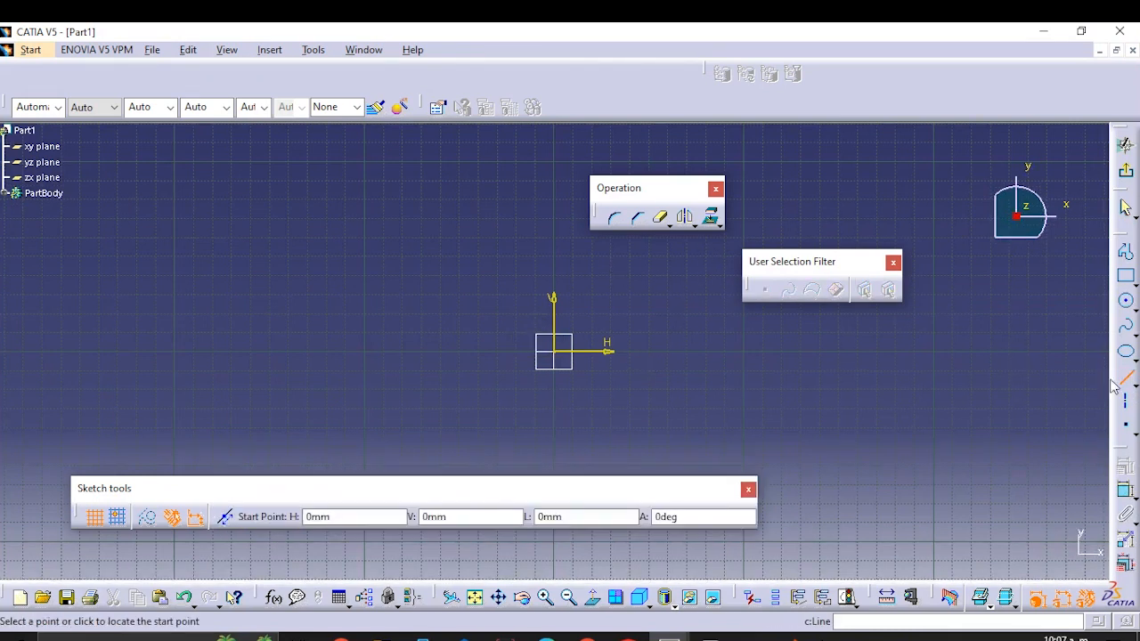
click(562, 354)
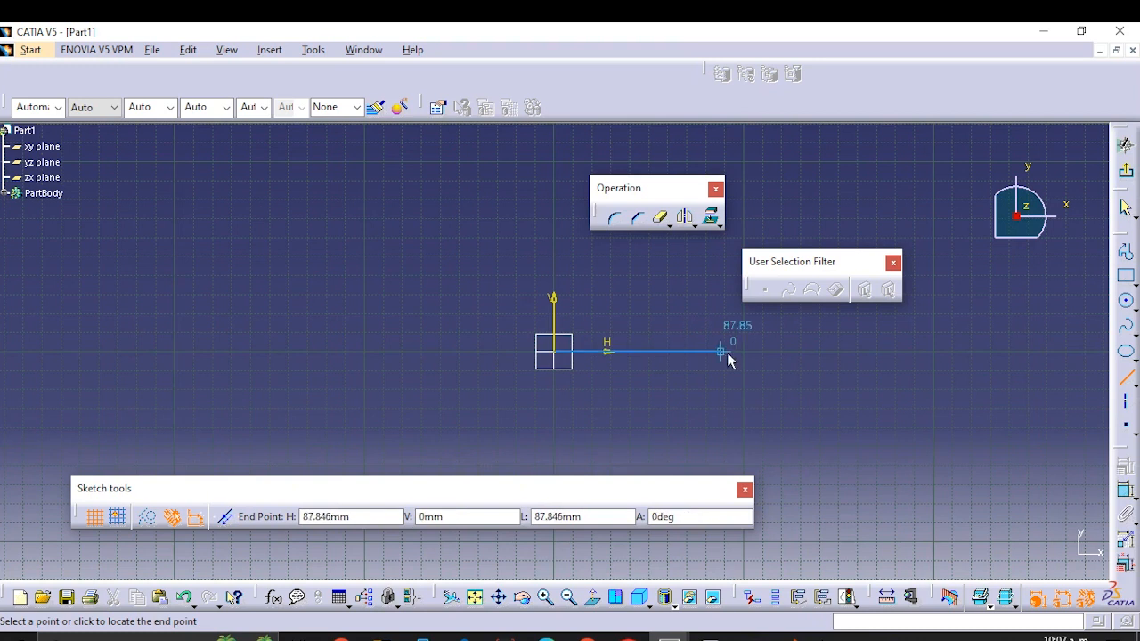
click(732, 351)
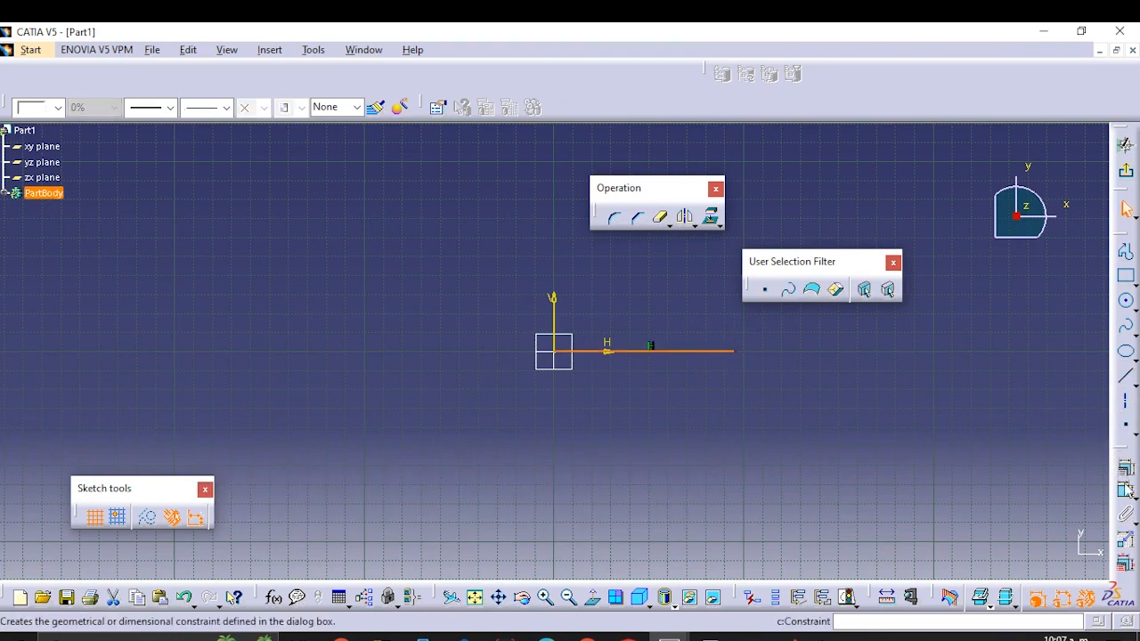
click(1127, 381)
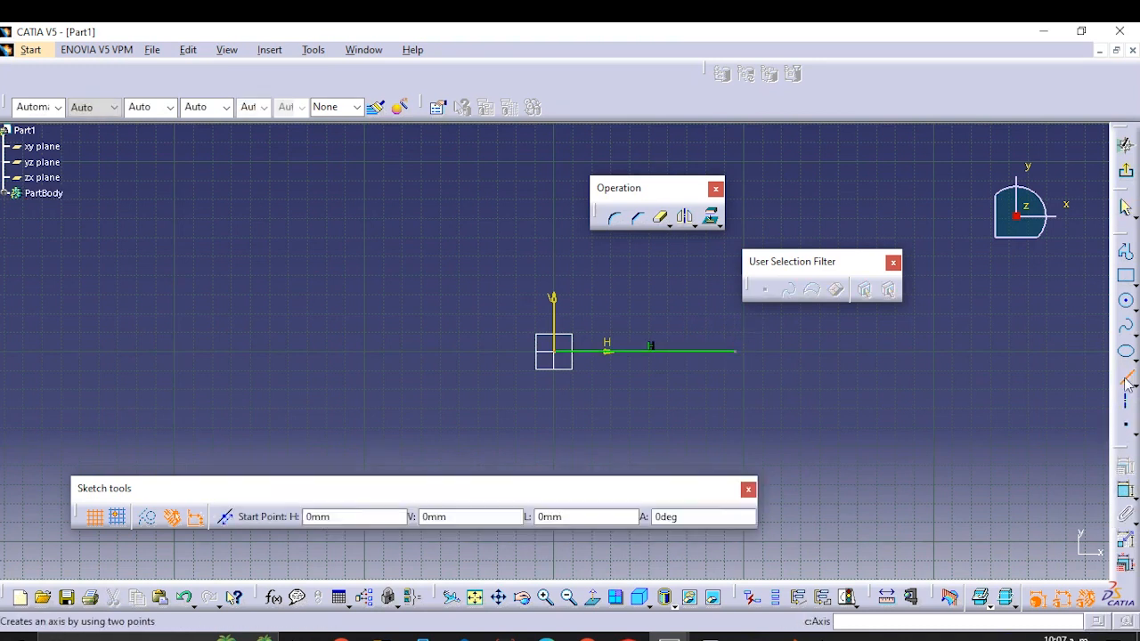
click(559, 351)
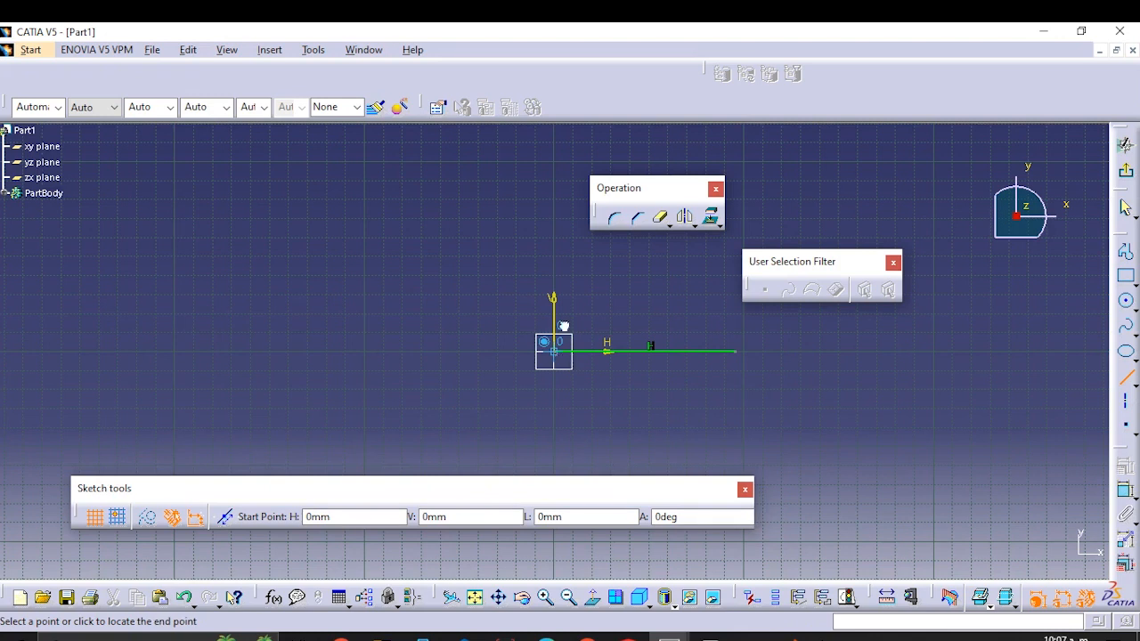
click(553, 205)
click(669, 412)
Step: Convert the horizontal and vertical lines through the origin into construction elements, with construction mode off for new geometry
click(677, 350)
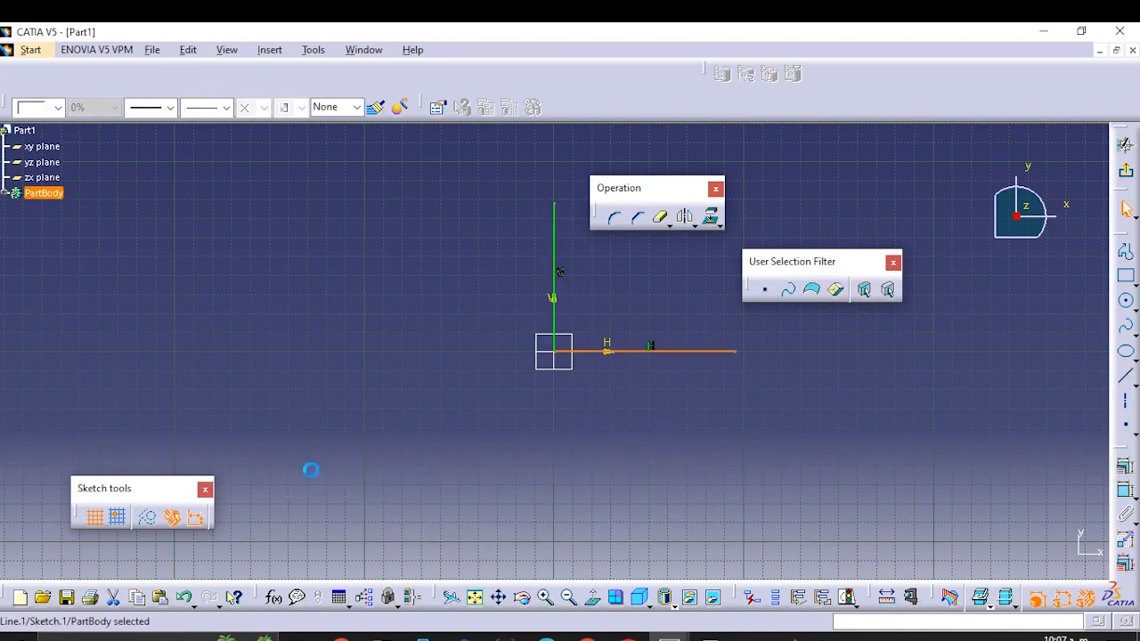
click(148, 517)
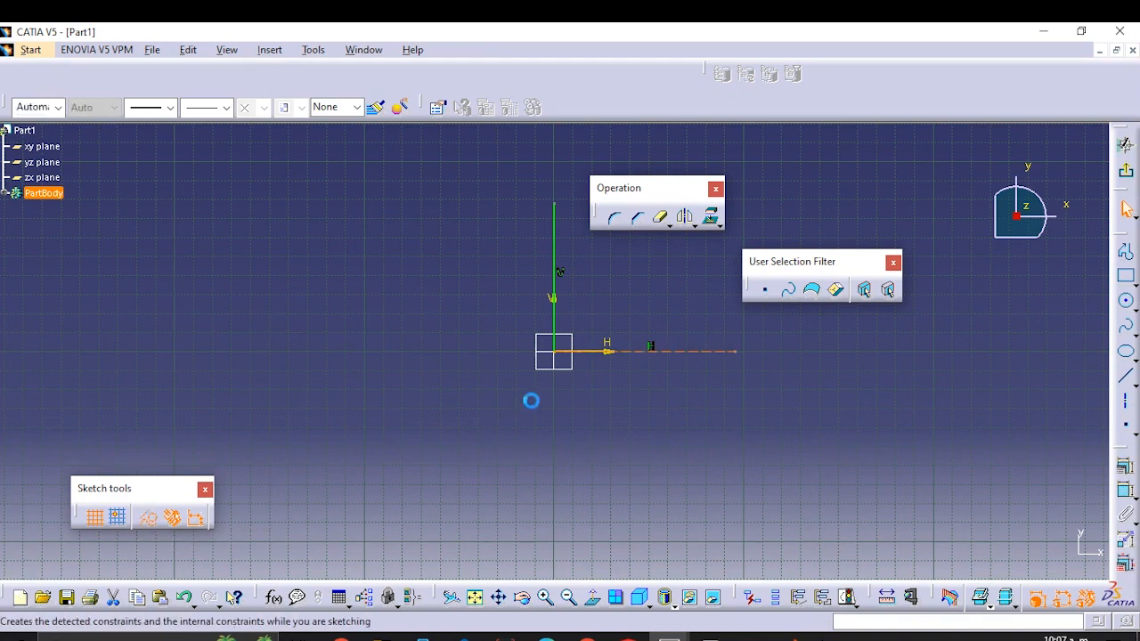
click(552, 257)
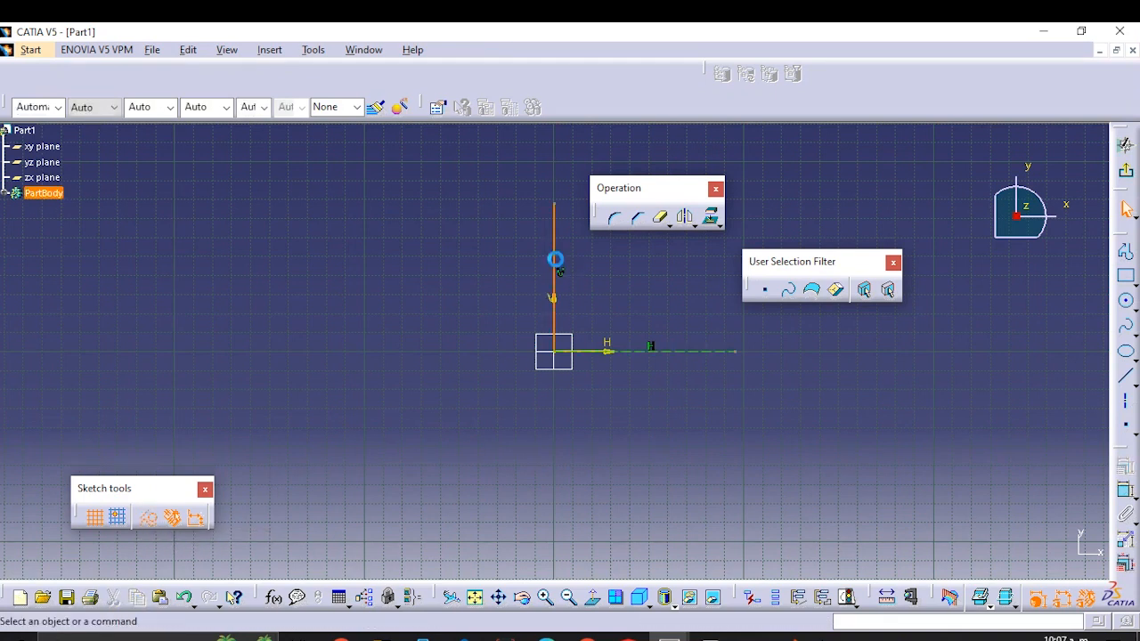
click(148, 517)
click(335, 507)
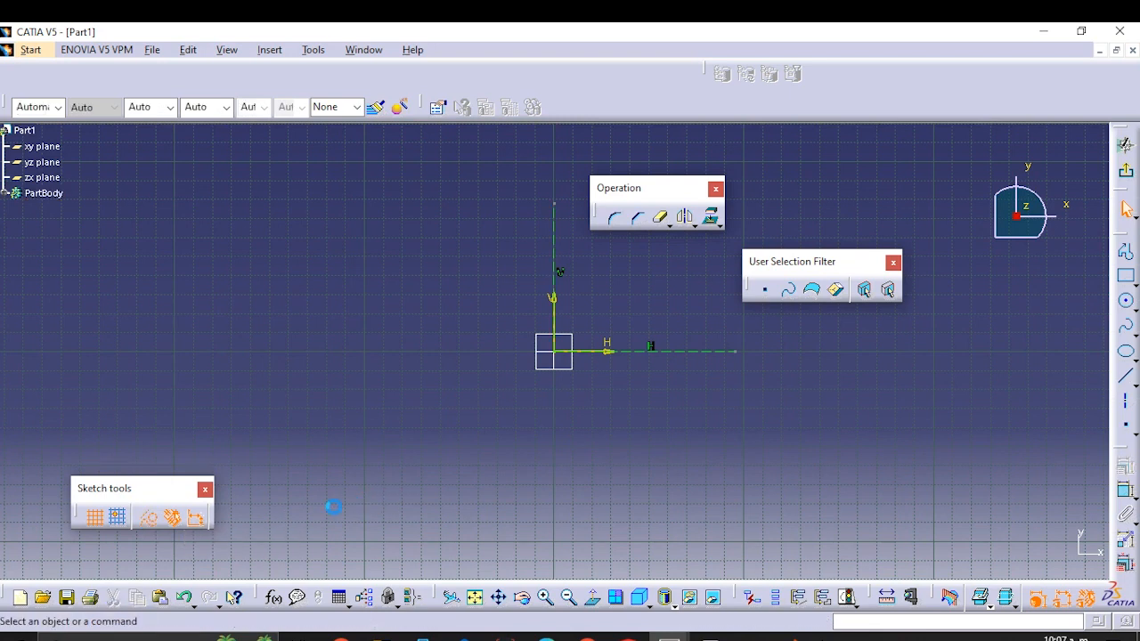
click(148, 520)
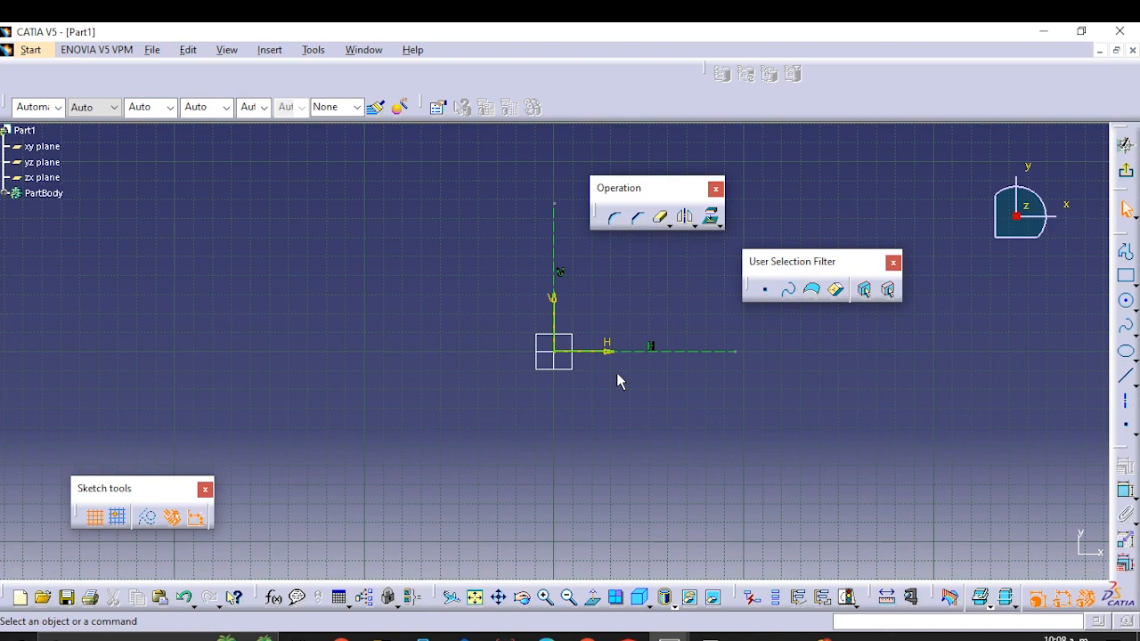
Step: Draw a vertical line about 24 mm high from the horizontal construction line, and a slanted line from its upper end toward the V axis
mouse_move(617, 374)
middle_down()
mouse_move(495, 333)
mouse_move(511, 437)
middle_up()
mouse_move(503, 396)
middle_down()
mouse_move(556, 429)
mouse_move(517, 439)
mouse_move(534, 420)
mouse_move(524, 429)
middle_up()
click(1124, 374)
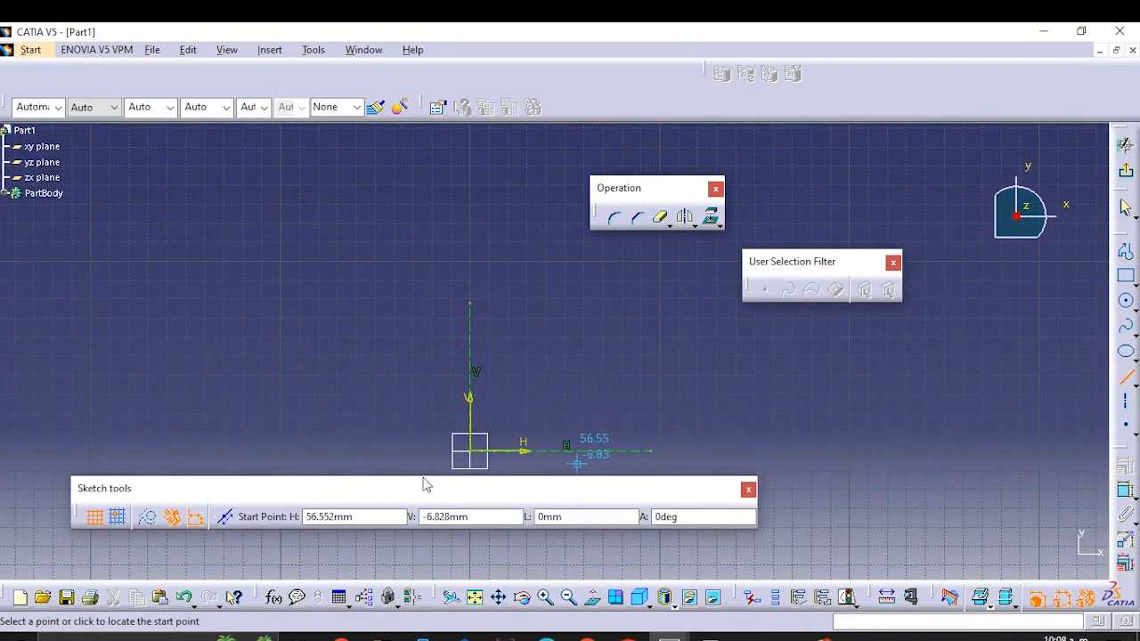
click(562, 406)
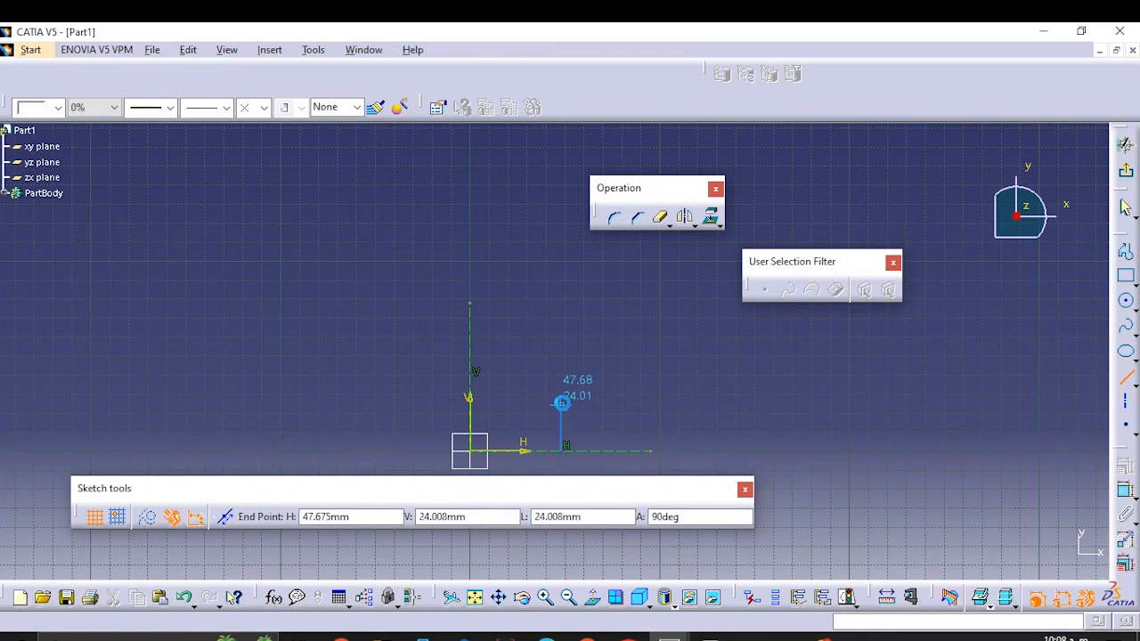
click(1125, 376)
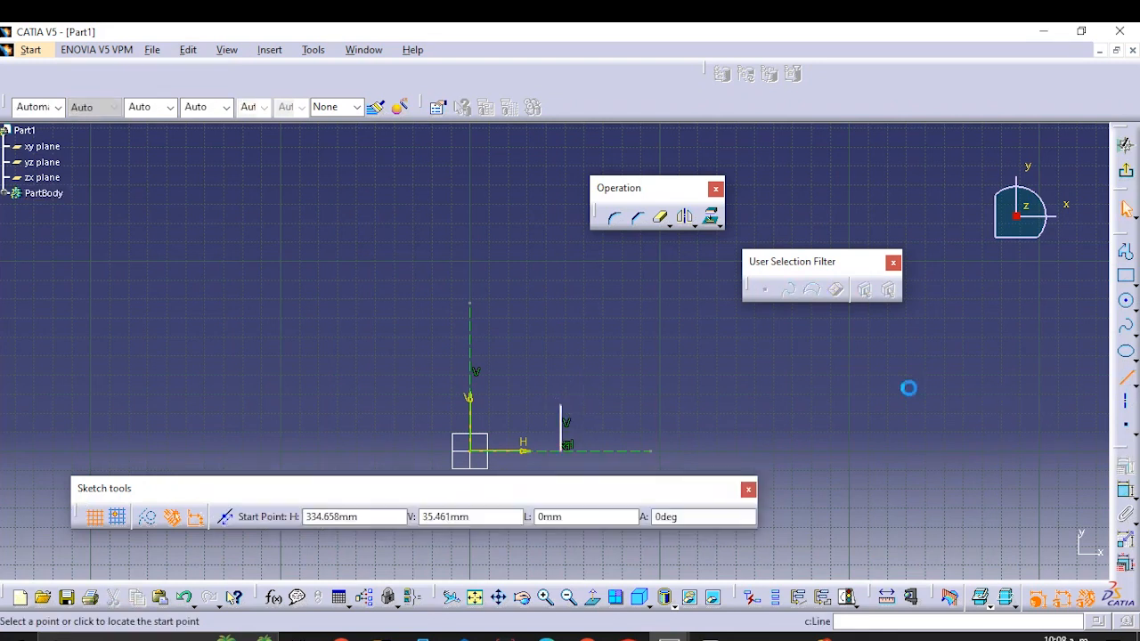
click(562, 406)
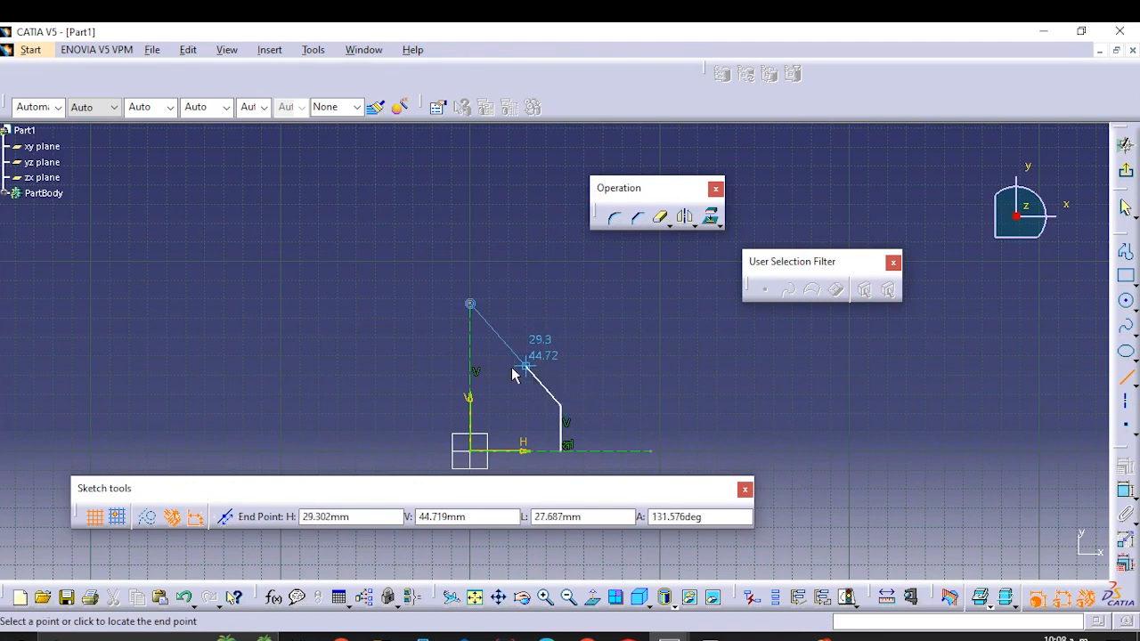
click(505, 367)
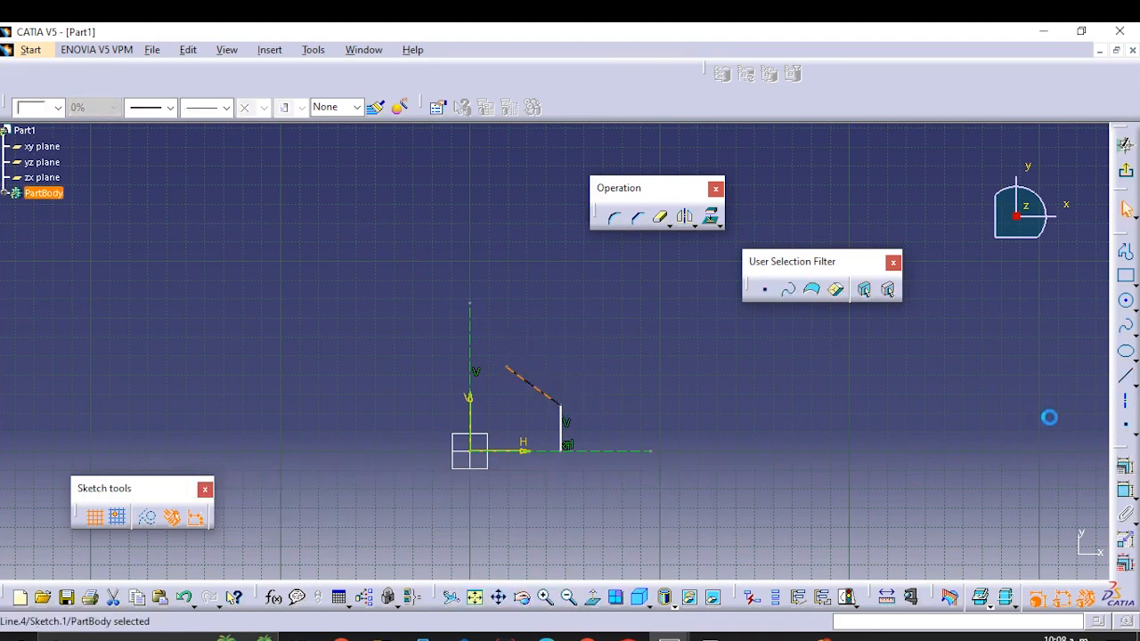
Step: Draw a circle centred on the vertical construction line and passing through the slanted line's free end
click(1125, 301)
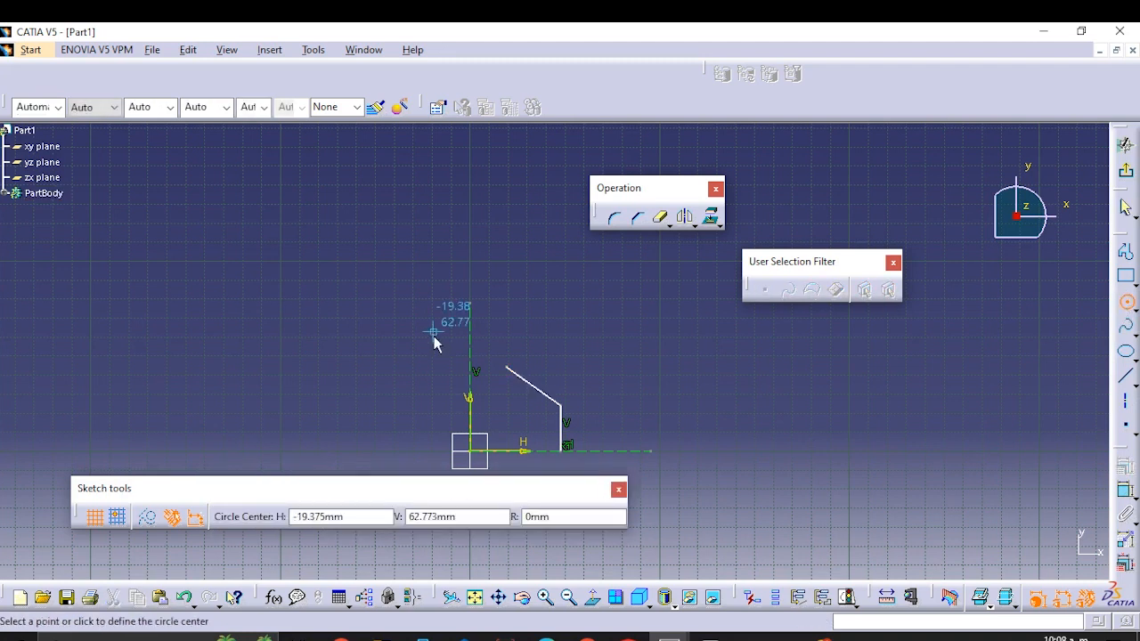
click(472, 369)
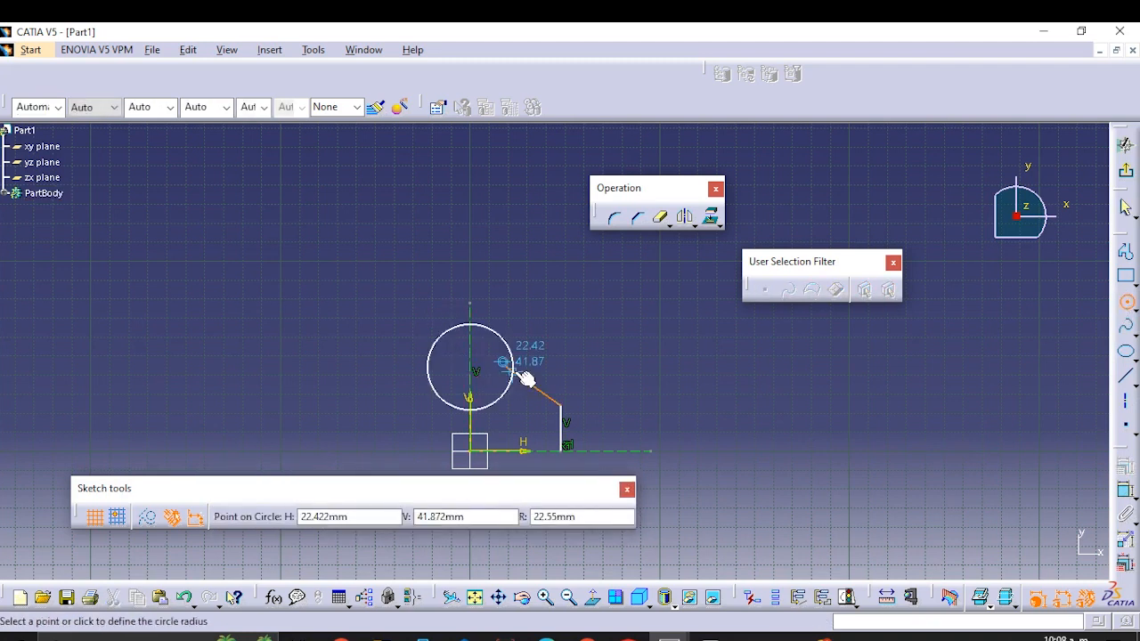
click(517, 372)
Step: Apply a tangency constraint between the circle and the slanted line
mouse_move(509, 398)
middle_down()
mouse_move(496, 365)
mouse_move(505, 351)
middle_up()
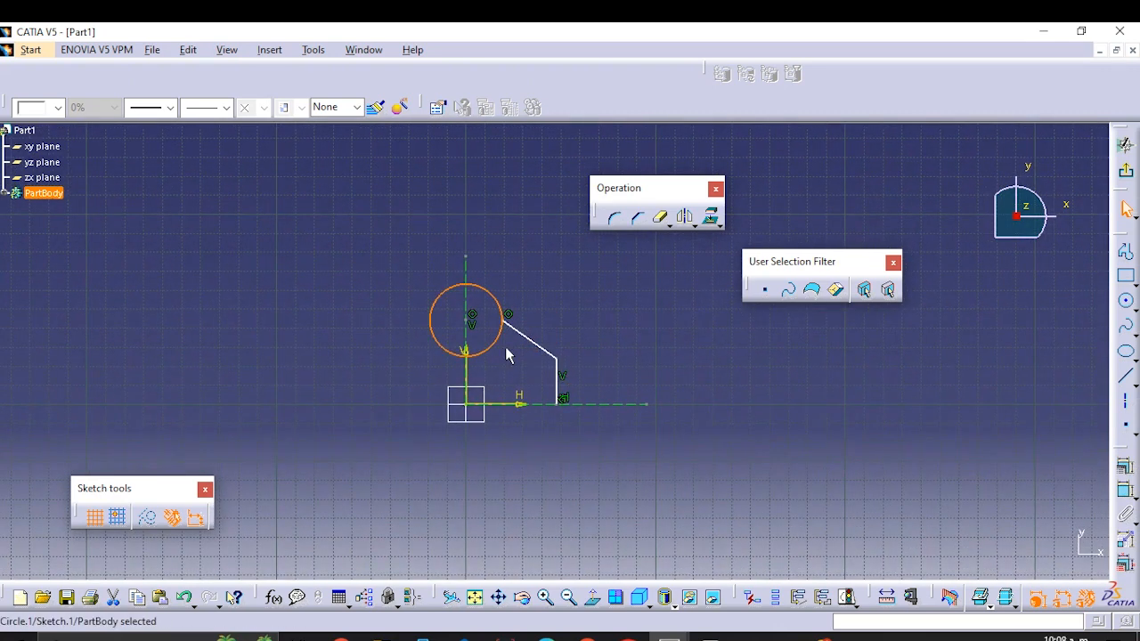
ctrl+click(541, 343)
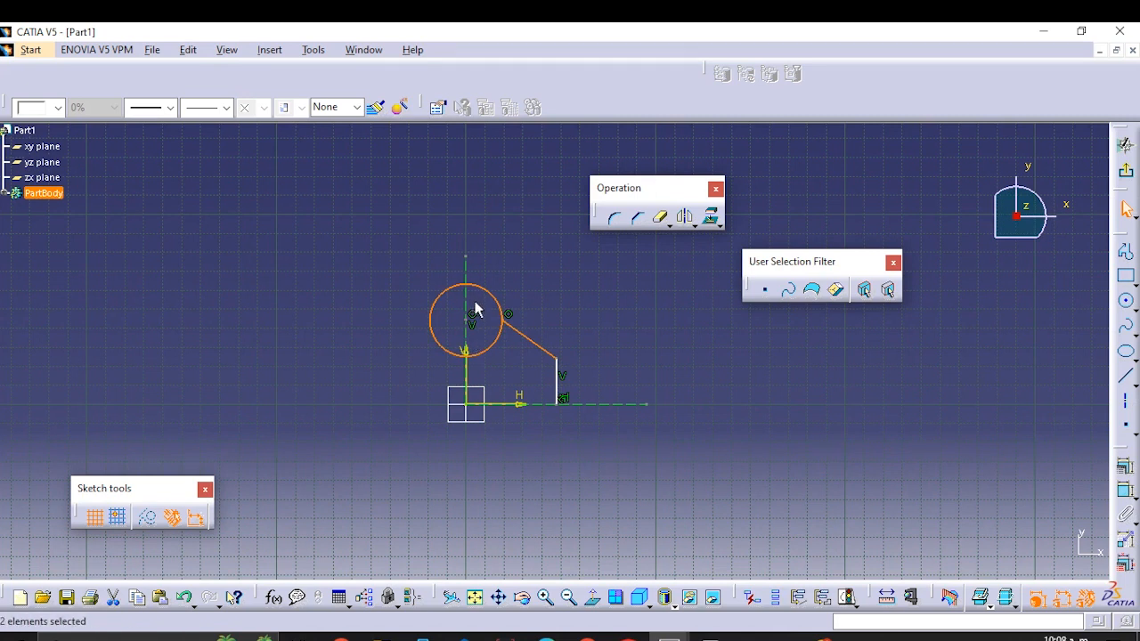
click(1127, 464)
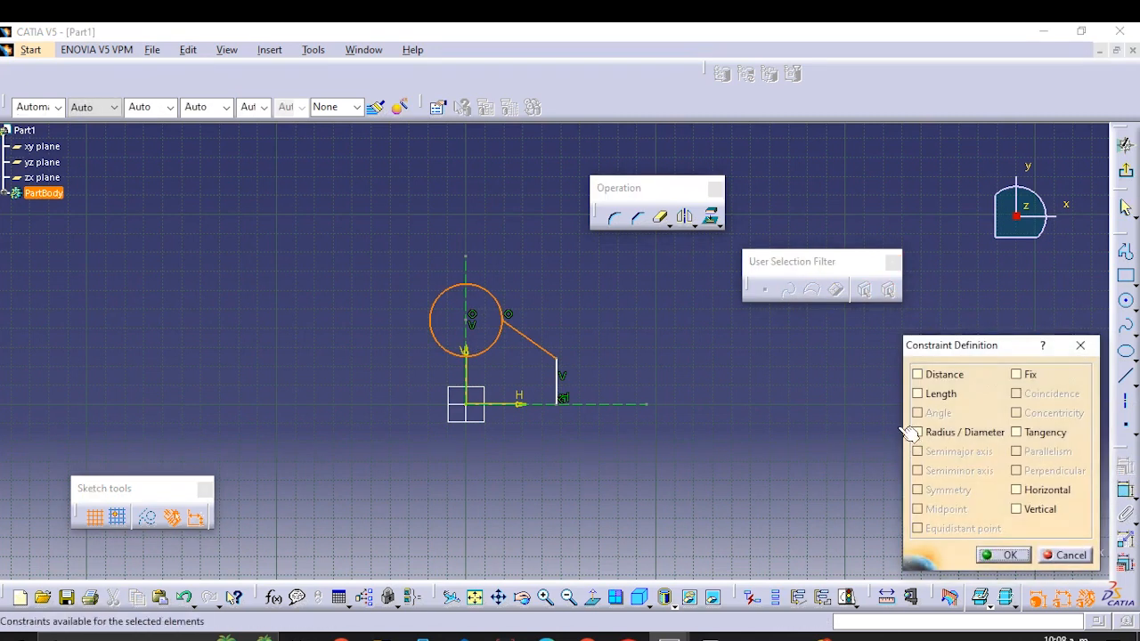
click(1016, 432)
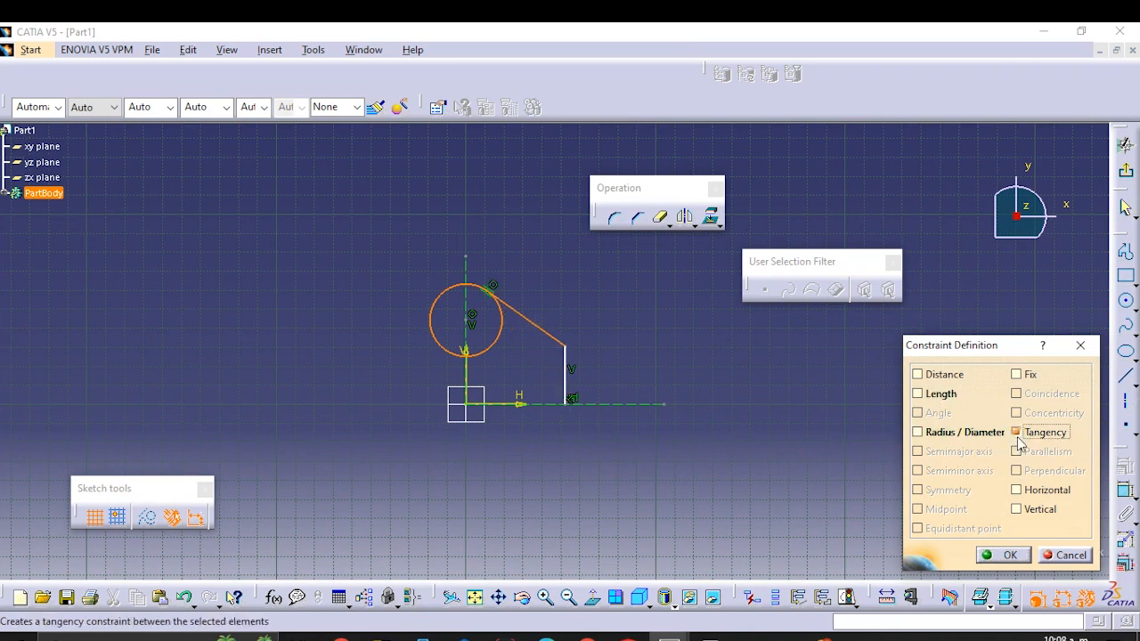
click(1002, 555)
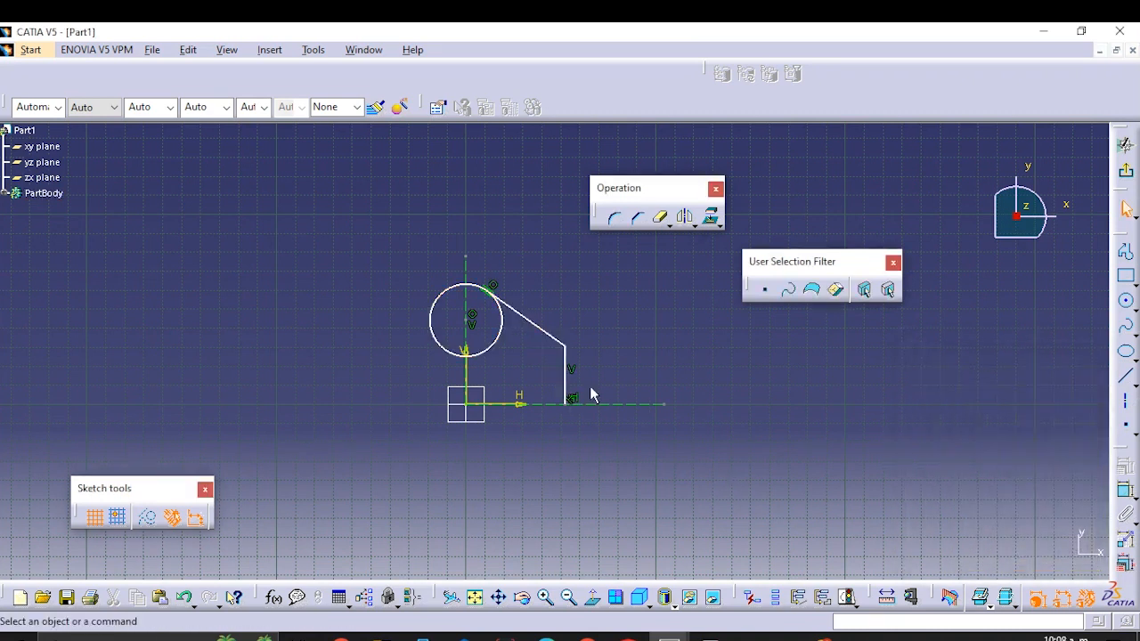
Step: Mirror the slanted line and the short vertical line about the vertical construction line
click(531, 319)
ctrl+click(563, 383)
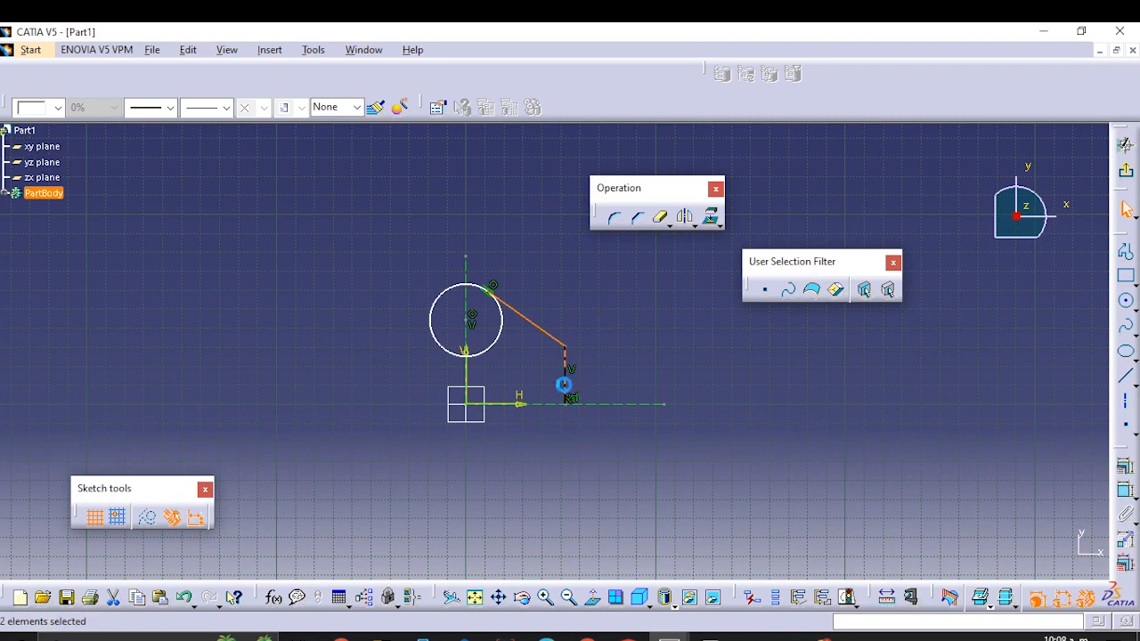
click(684, 217)
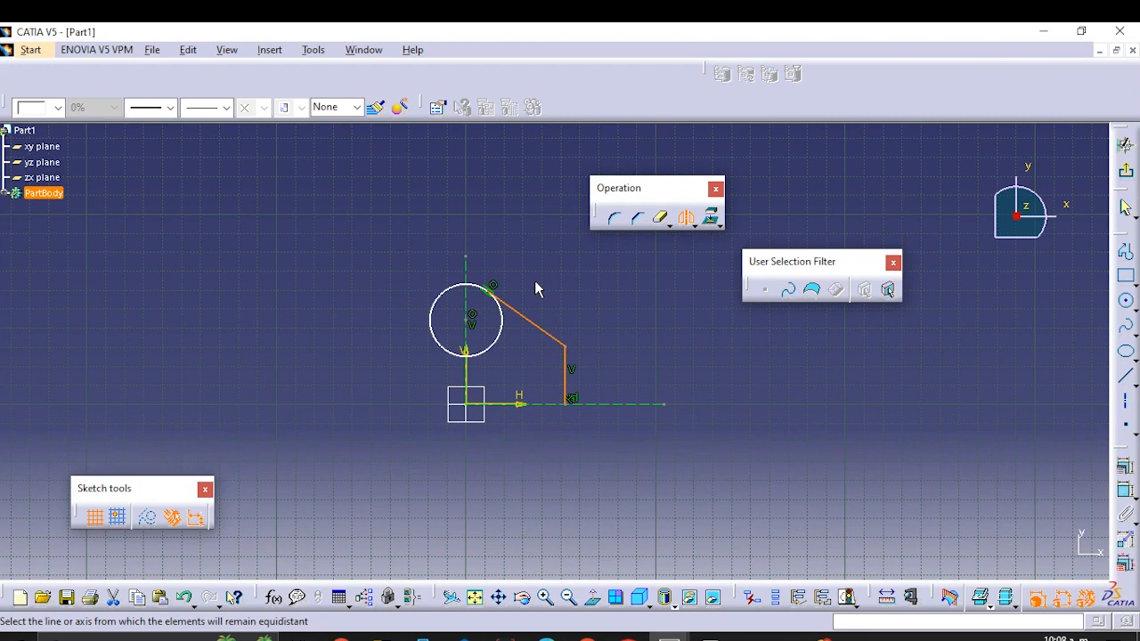
click(466, 269)
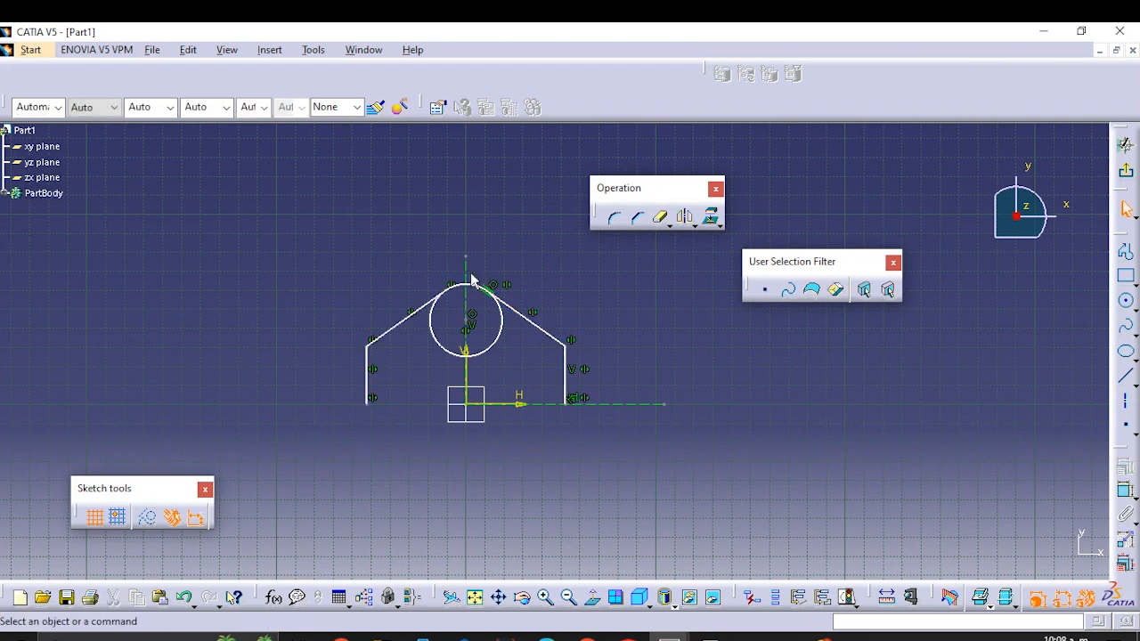
Step: Close the bottom of the profile with a horizontal line about 101 mm long joining the lower ends of both vertical lines
click(1126, 376)
click(368, 403)
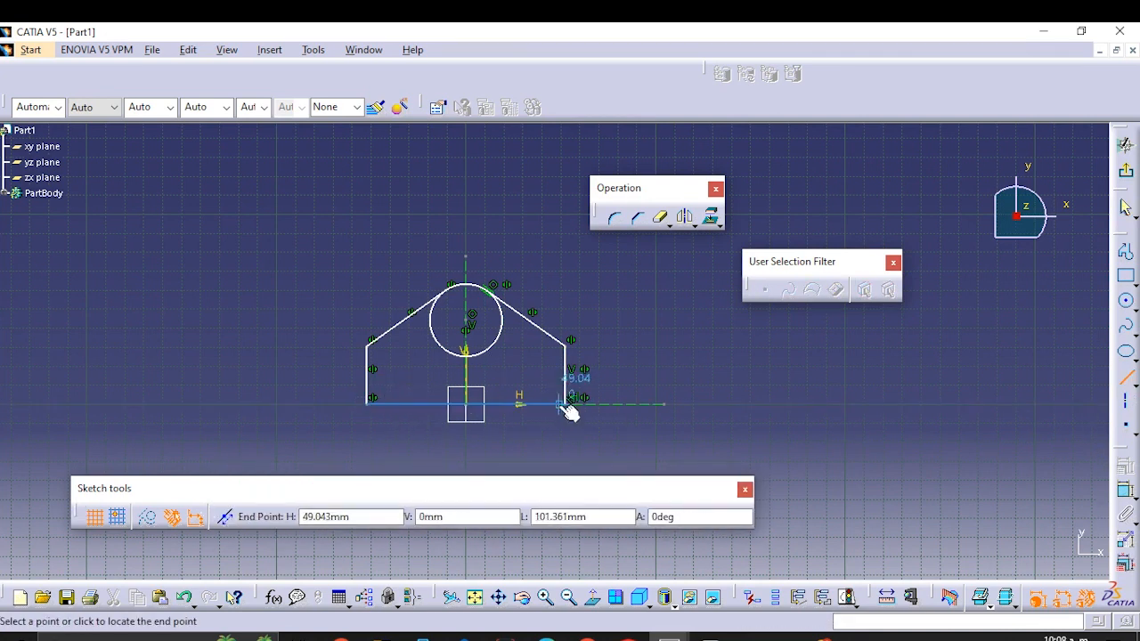
click(564, 404)
middle_drag(593, 407, 614, 420)
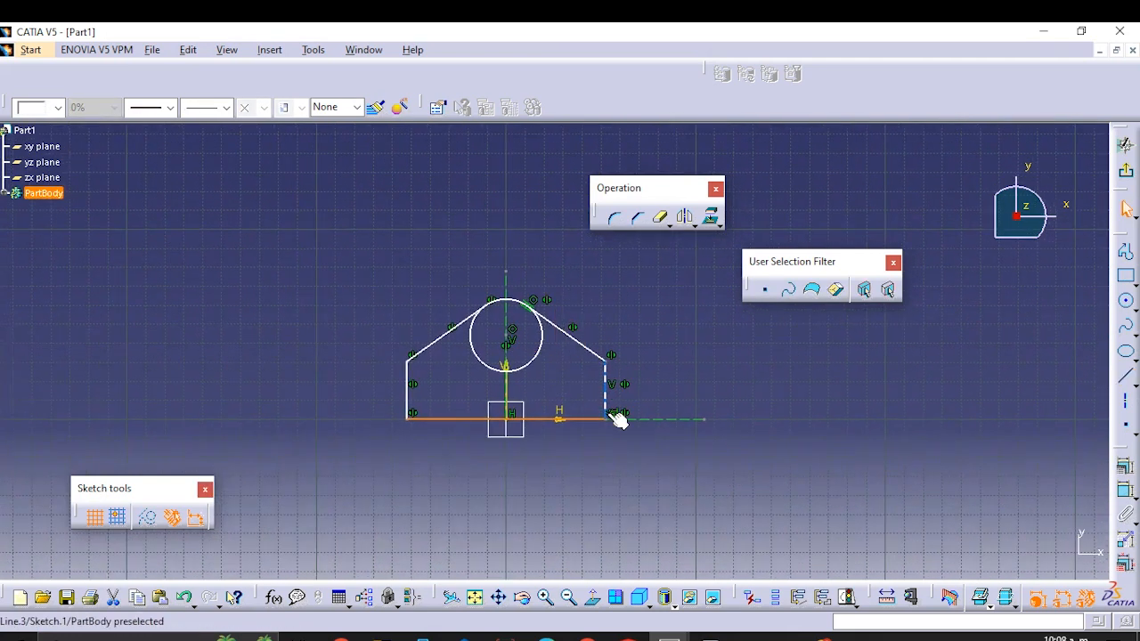
Step: Dimension the length of the right vertical line and set it to 10 mm
click(1124, 492)
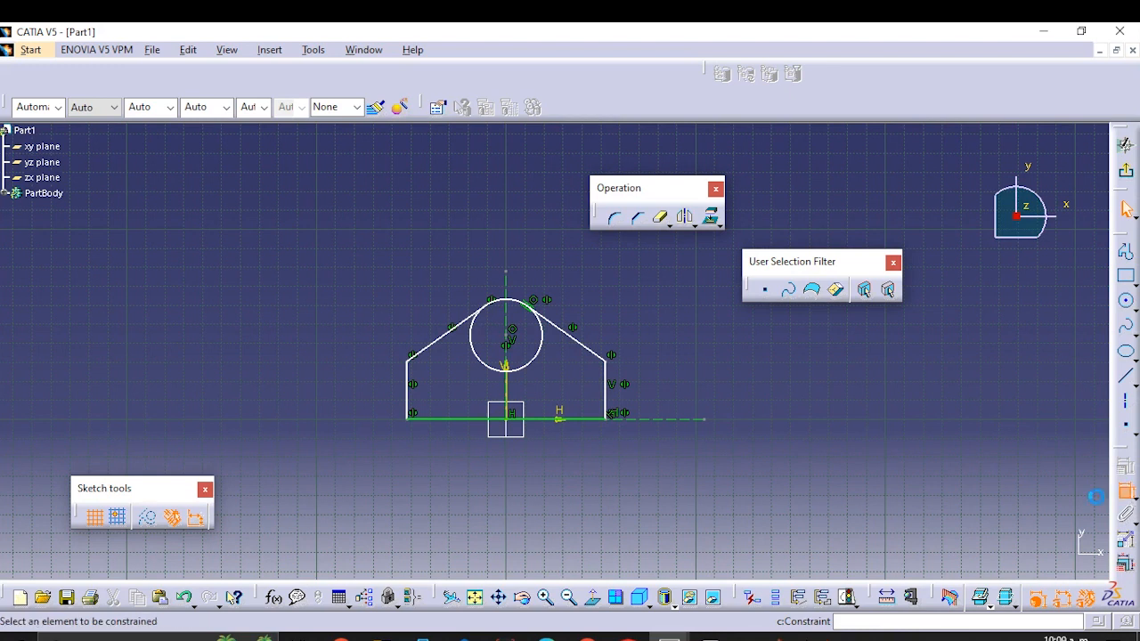
click(608, 392)
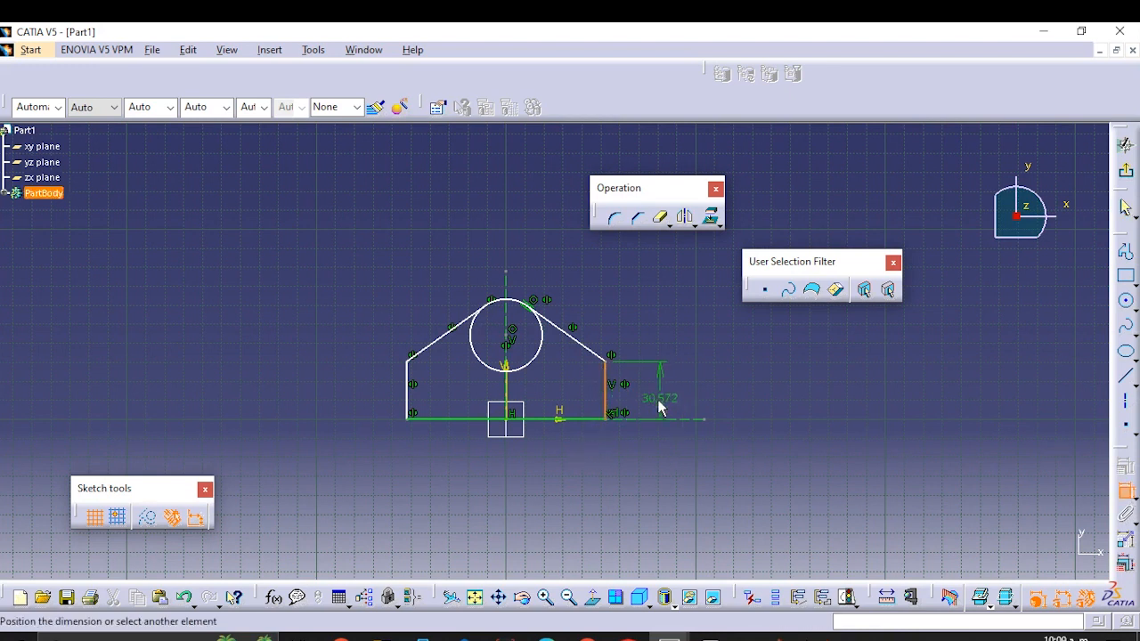
click(655, 396)
double_click(656, 397)
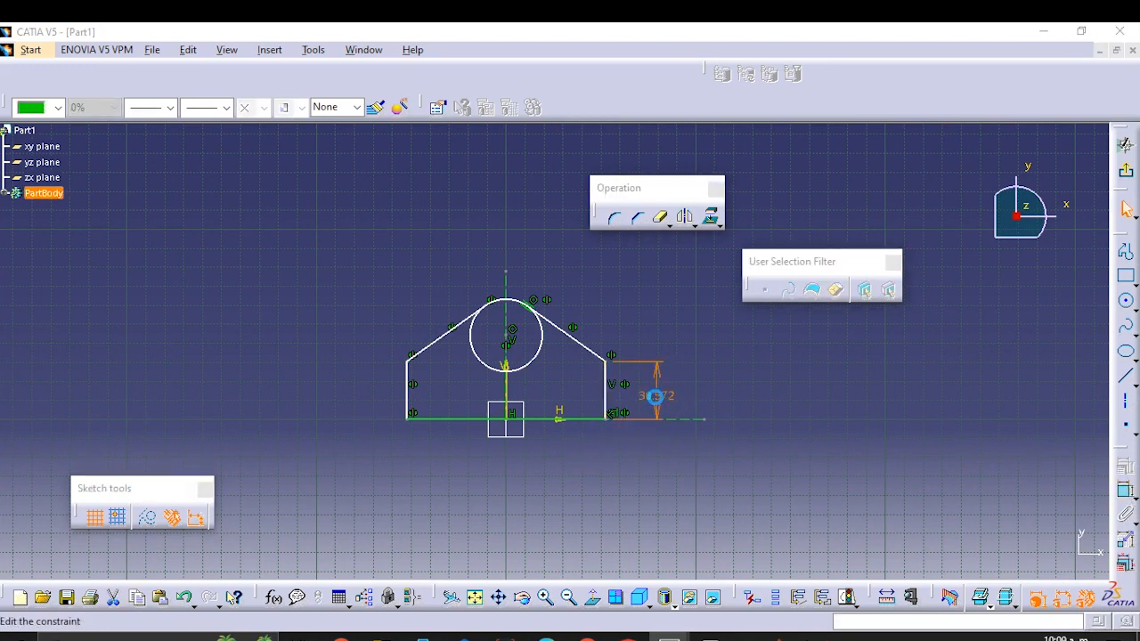
text(10mm)
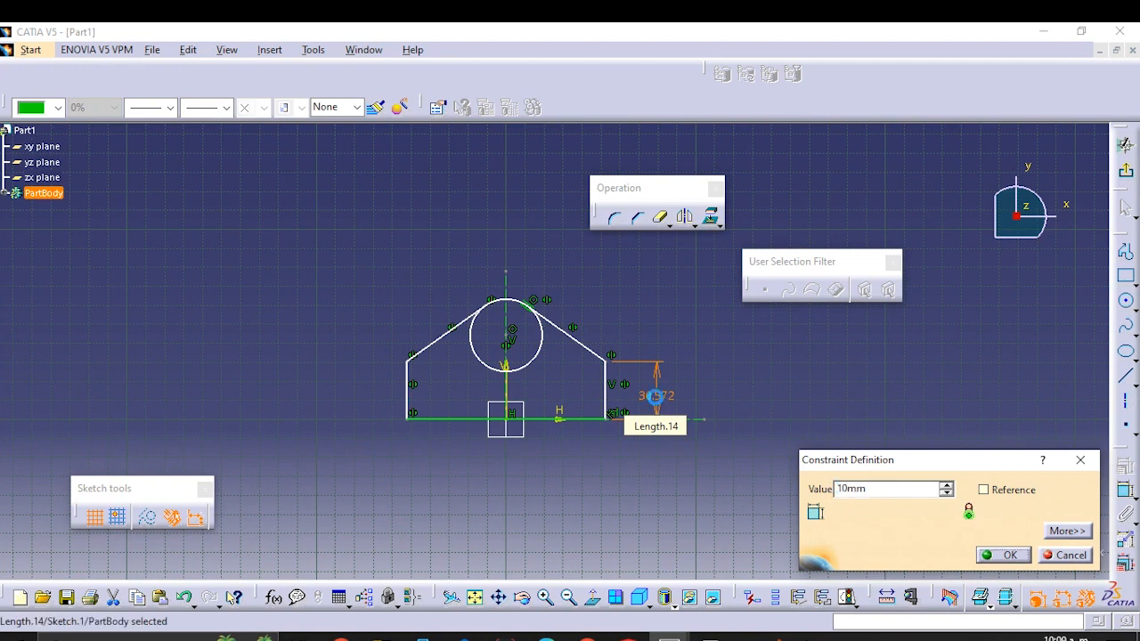
key(Return)
middle_drag(518, 384, 534, 388)
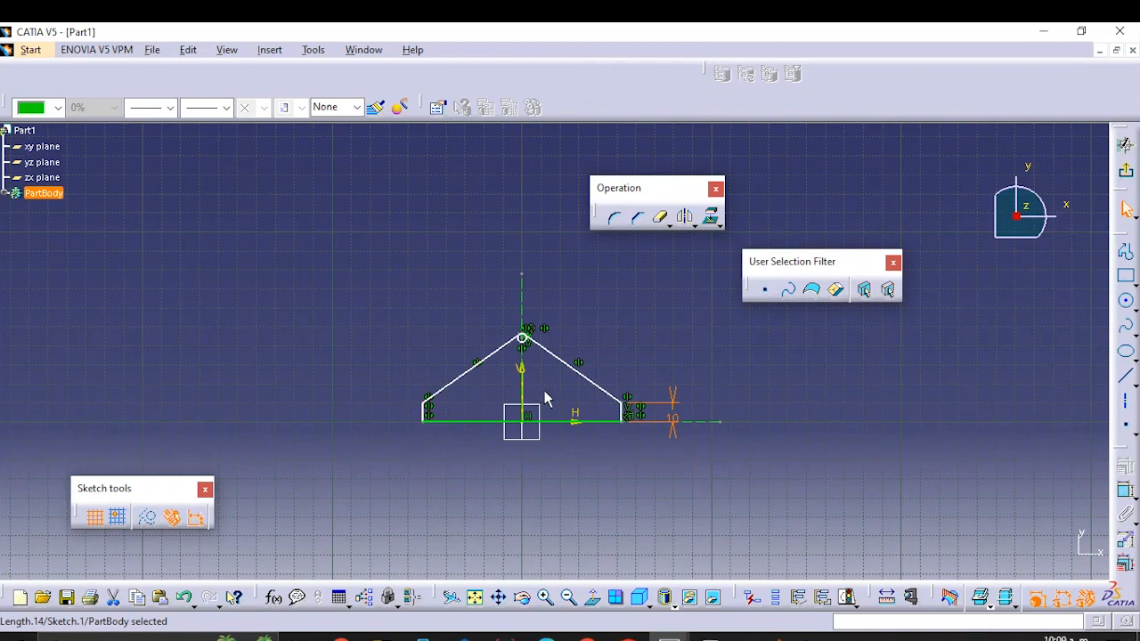
middle_drag(544, 390, 544, 391)
middle_drag(543, 392, 550, 296)
mouse_move(509, 447)
middle_down()
mouse_move(540, 353)
mouse_move(554, 375)
middle_up()
click(665, 488)
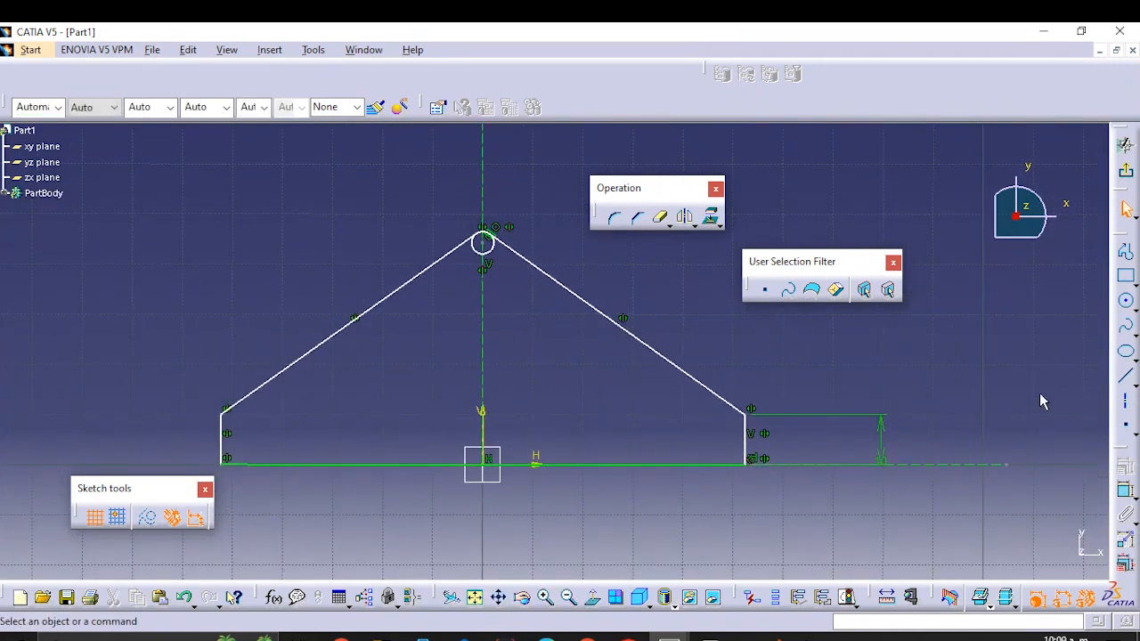
click(1126, 301)
click(492, 245)
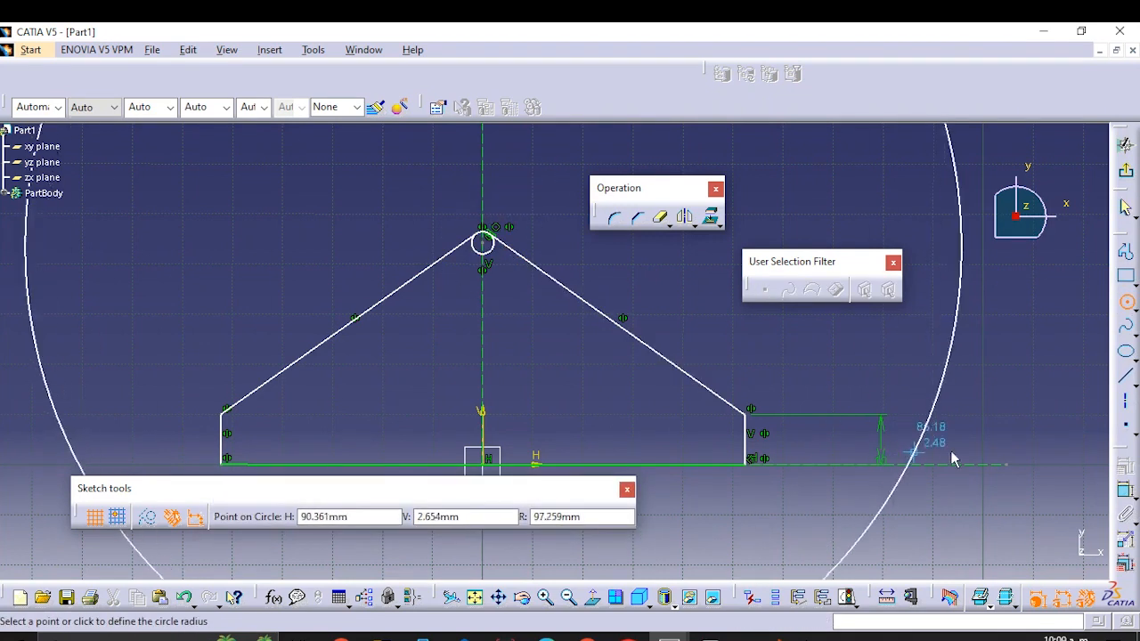
key(Escape)
Step: Dimension the circle's diameter and set it to 30 mm
click(1123, 485)
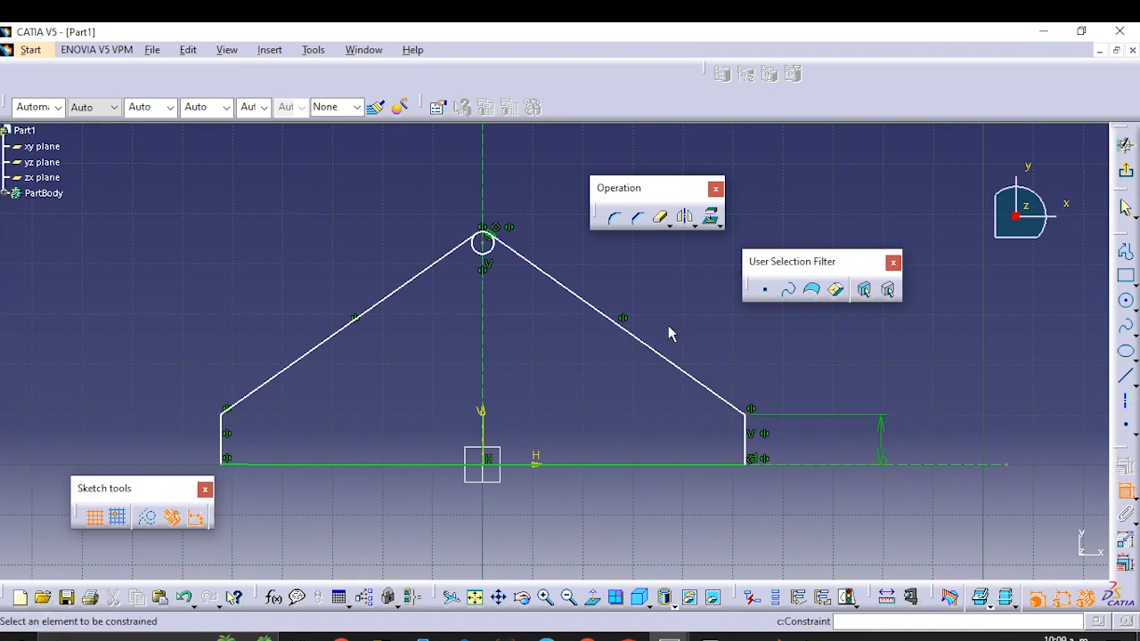
click(484, 249)
click(509, 204)
double_click(507, 201)
text(3)
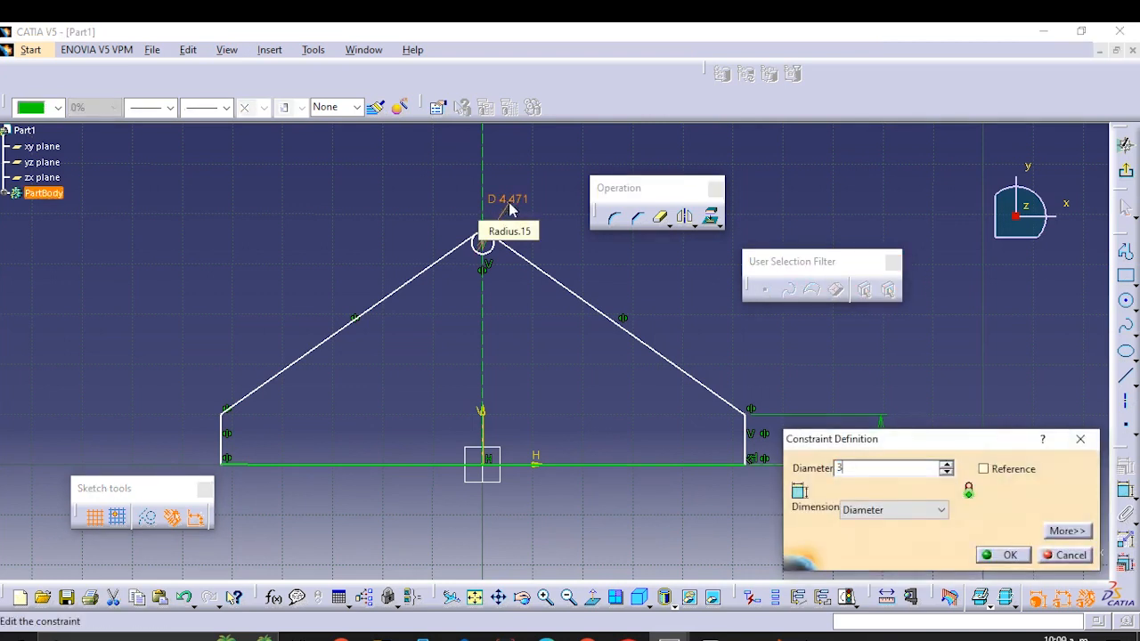
text(0mm)
key(Return)
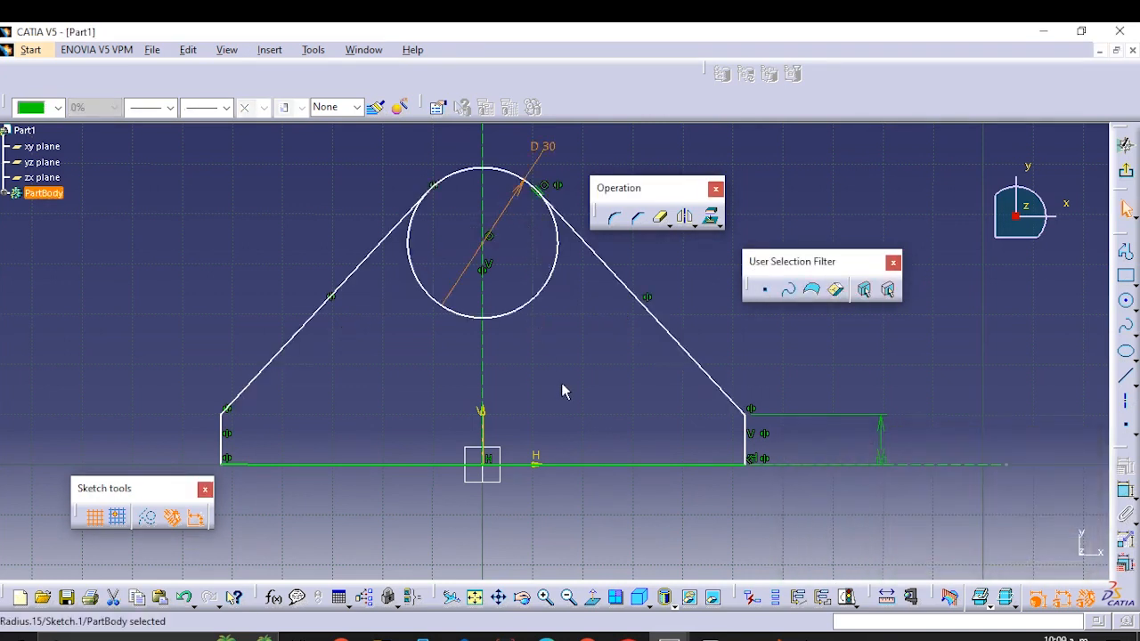
Step: Dimension the height from the base line to the tangency point on the circle's right side and set it to 42 mm
middle_drag(563, 384, 467, 406)
click(1125, 489)
click(498, 489)
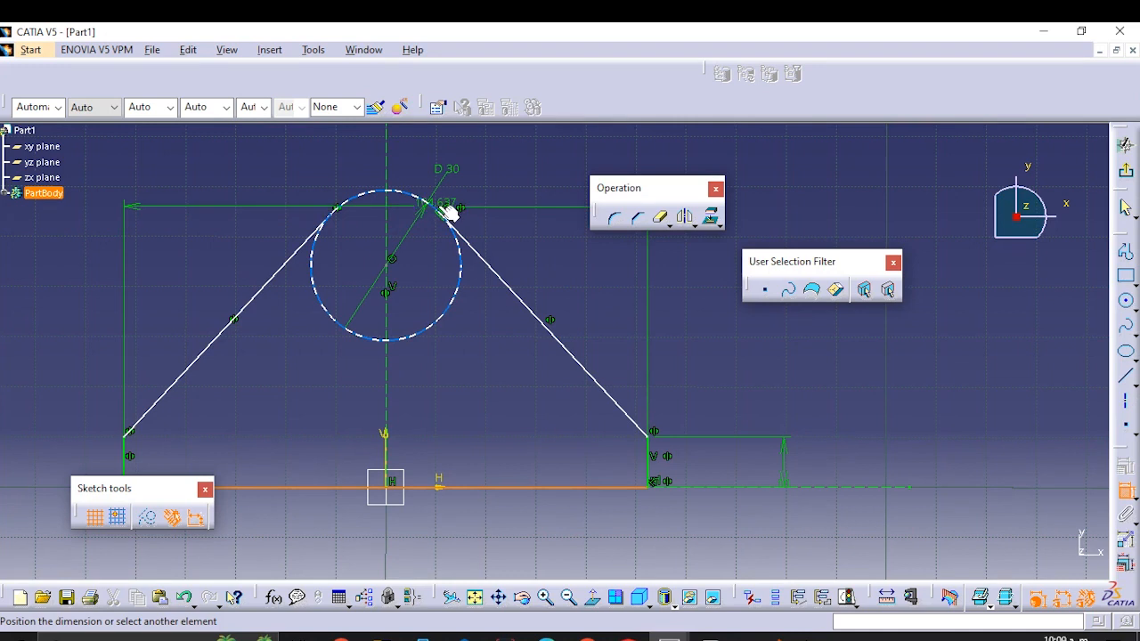
ctrl+middle_drag(435, 226, 456, 137)
middle_drag(412, 244, 461, 464)
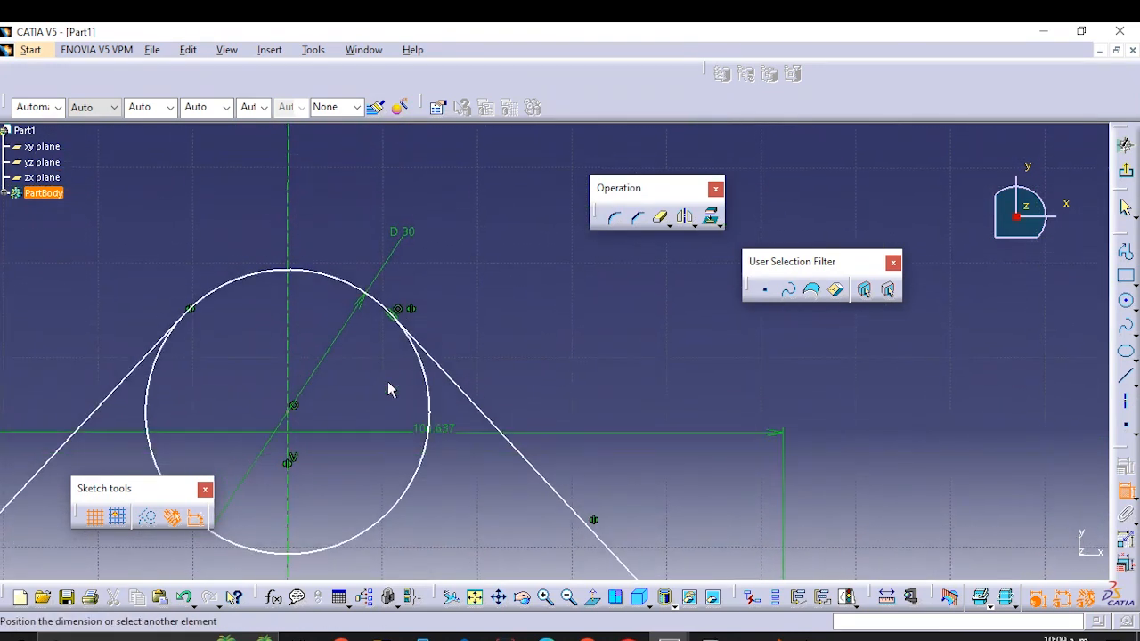
ctrl+middle_drag(398, 318, 331, 305)
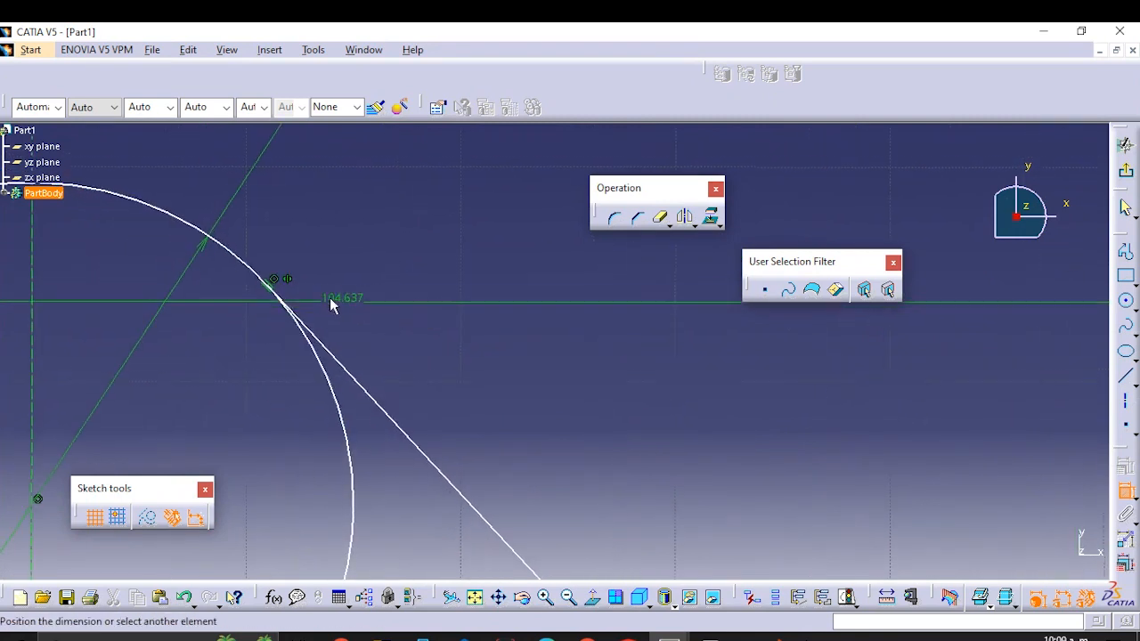
click(269, 285)
scroll(547, 359, up, 9)
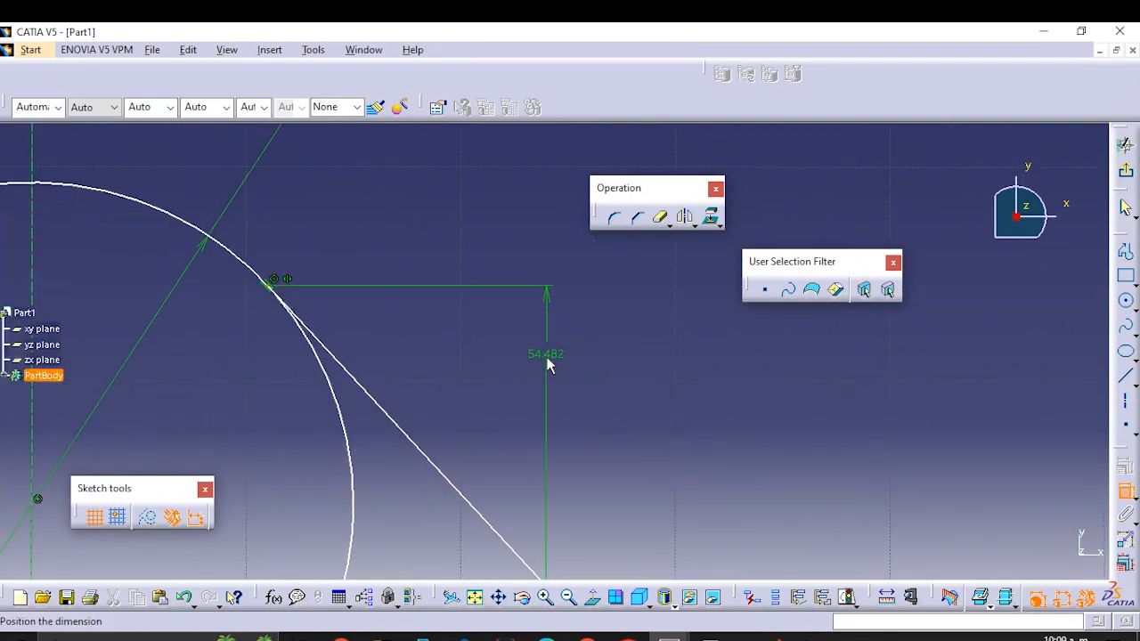
ctrl+middle_drag(556, 373, 554, 526)
mouse_move(555, 523)
middle_down()
mouse_move(632, 362)
mouse_move(582, 419)
mouse_move(565, 483)
middle_up()
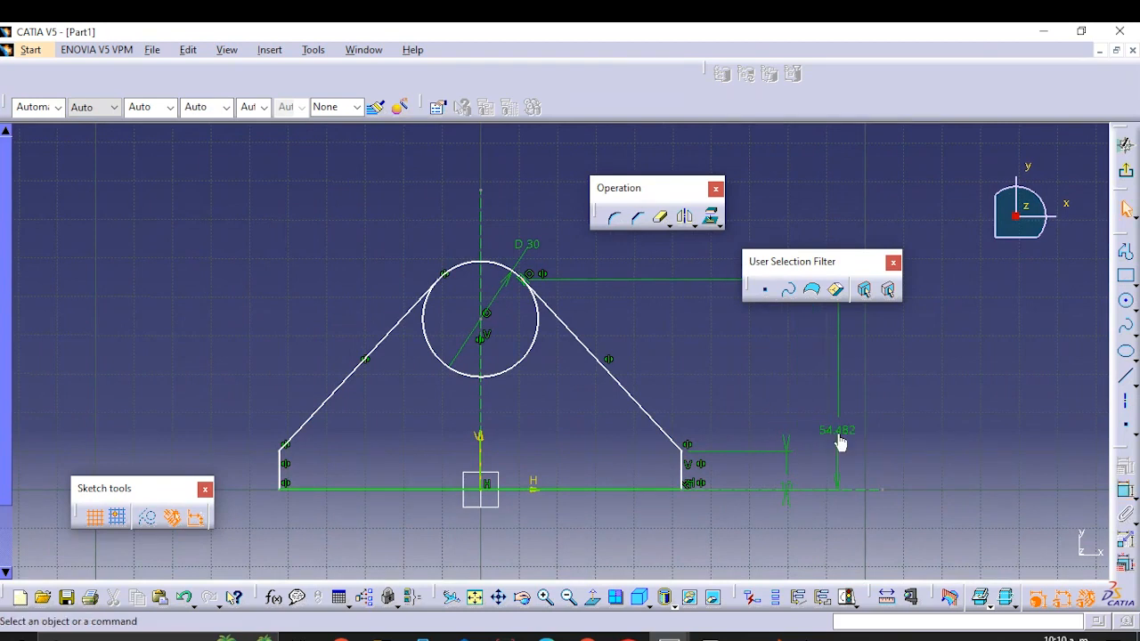
double_click(839, 436)
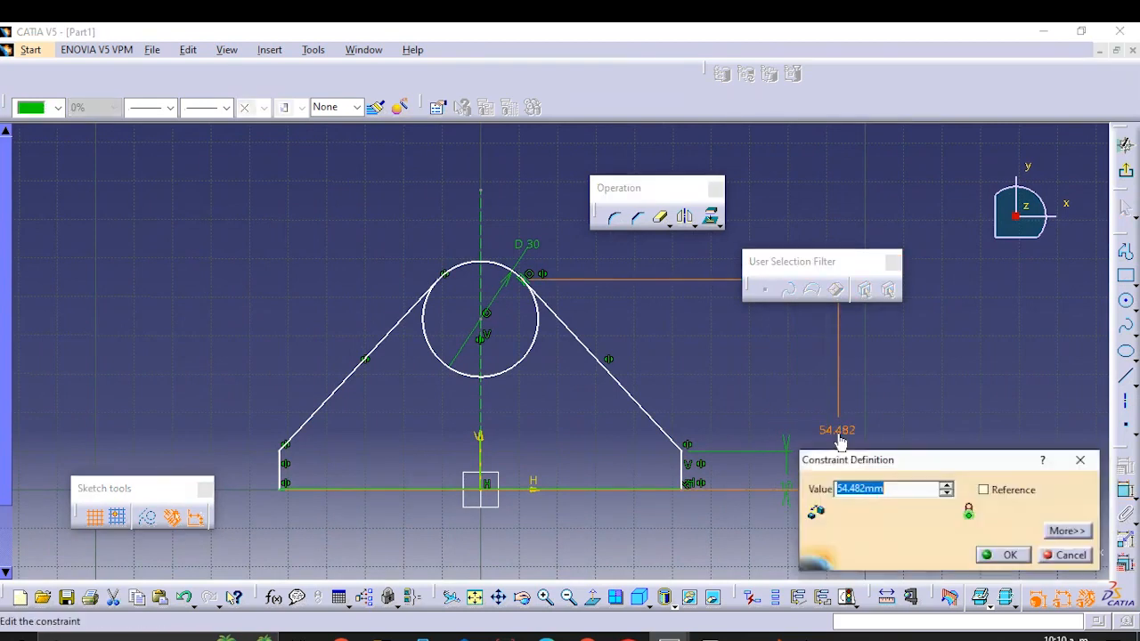
key(Return)
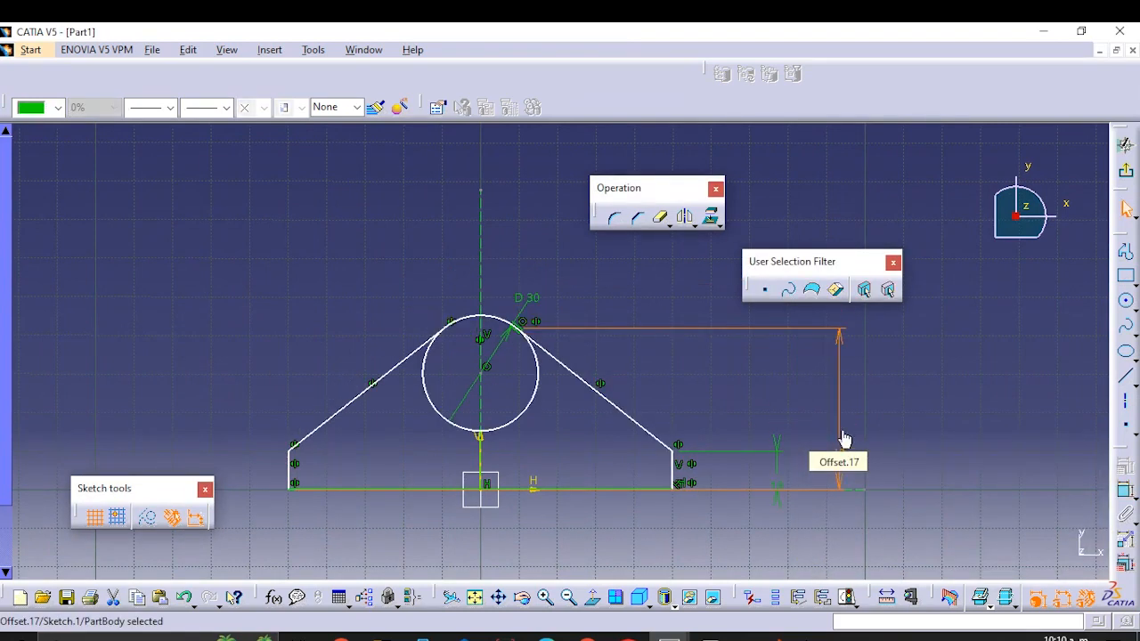
Step: Dimension the length of the profile's base line and set it to 40 mm
click(1125, 489)
click(590, 492)
click(557, 516)
double_click(559, 519)
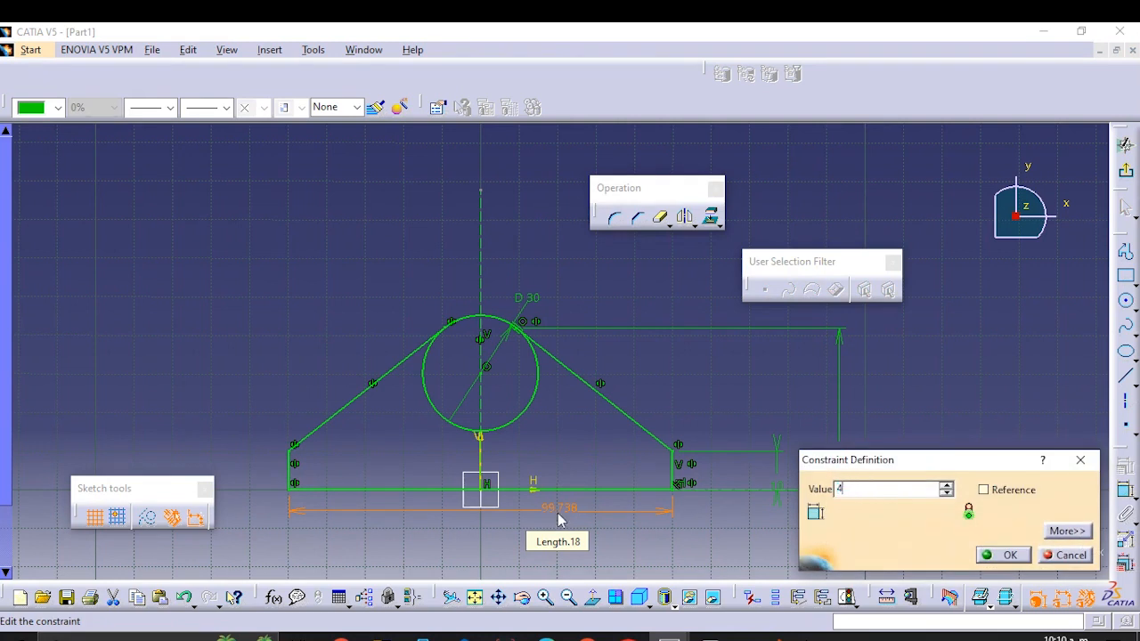
text(40mm)
key(Return)
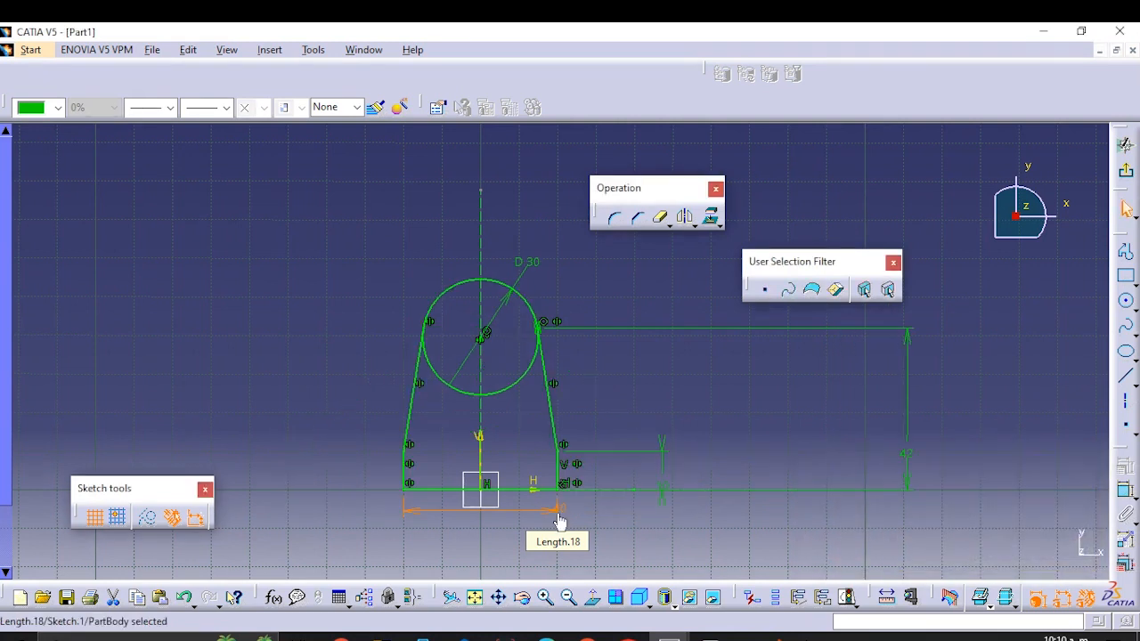
Step: Draw a smaller circle concentric with the 30 mm circle and set its diameter to 20 mm
click(1124, 304)
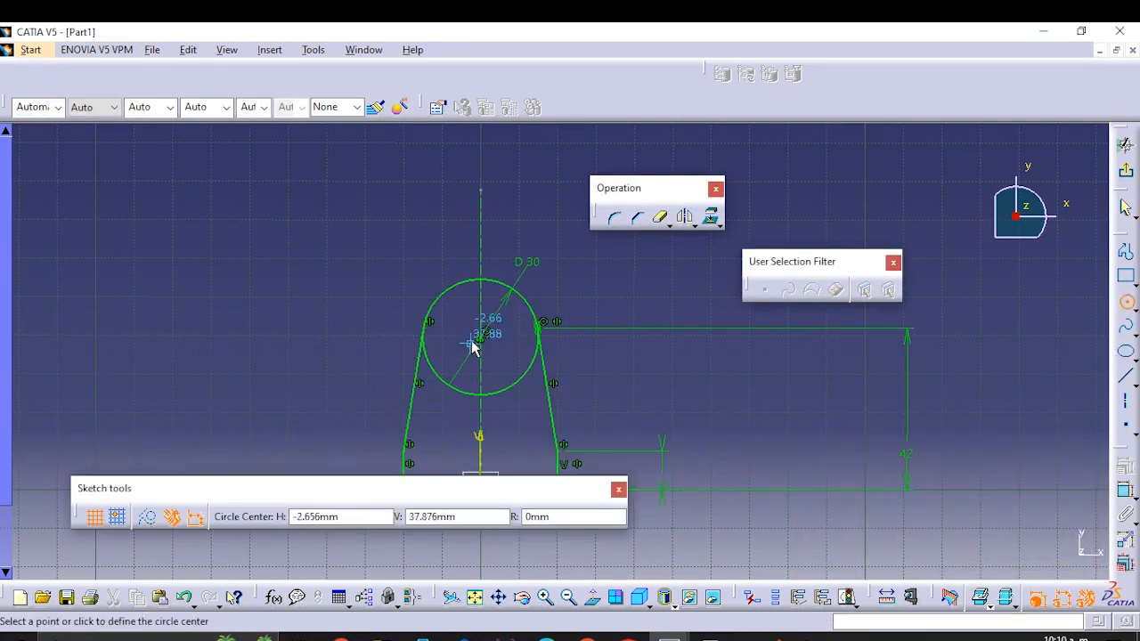
click(479, 338)
click(517, 336)
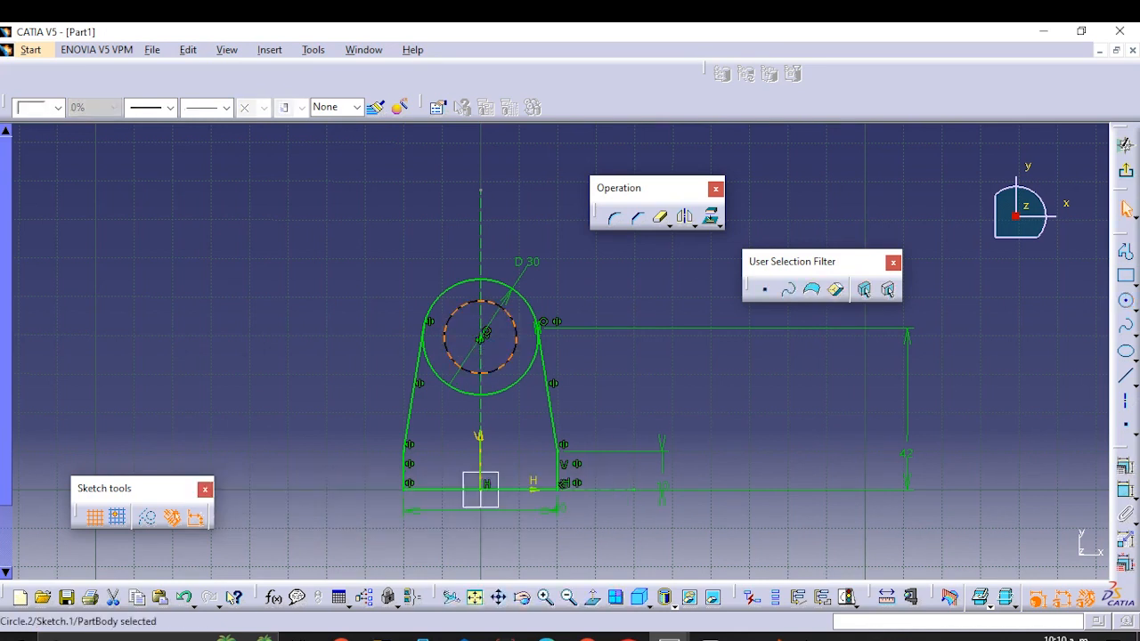
click(1125, 494)
click(391, 312)
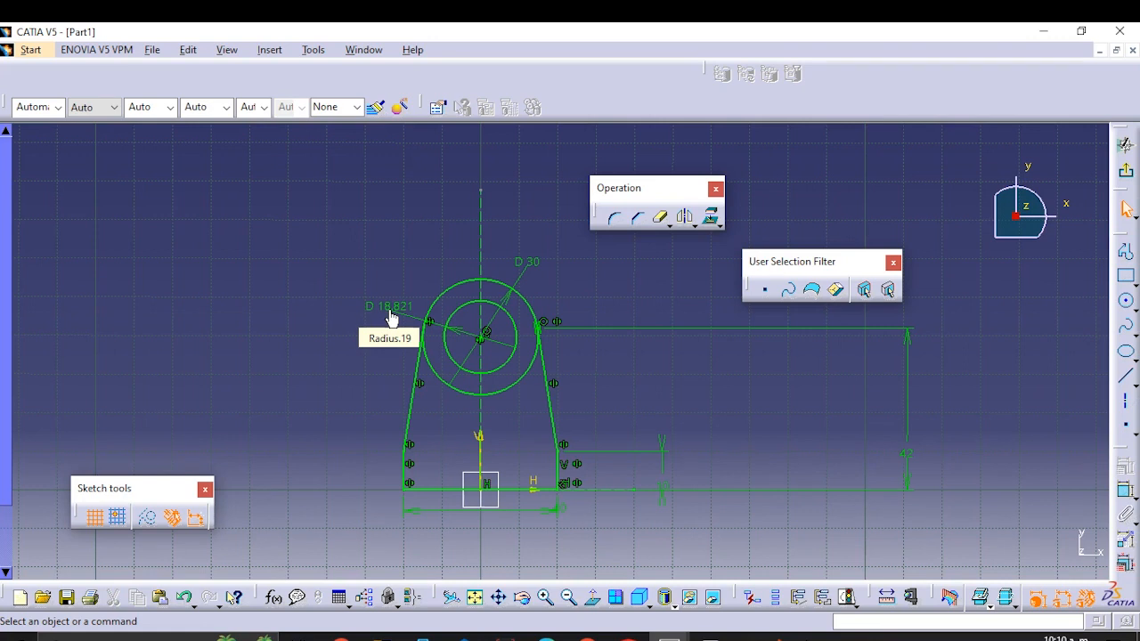
double_click(391, 311)
text(20)
key(Return)
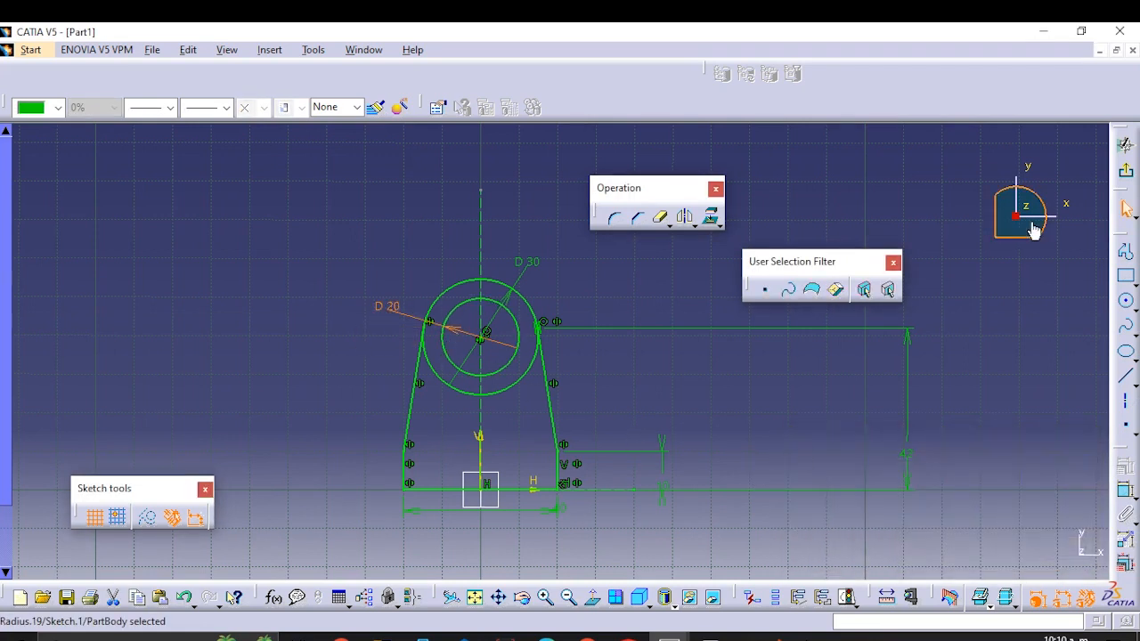
Step: Exit the sketch and try to create a Pad from the profile
click(1127, 176)
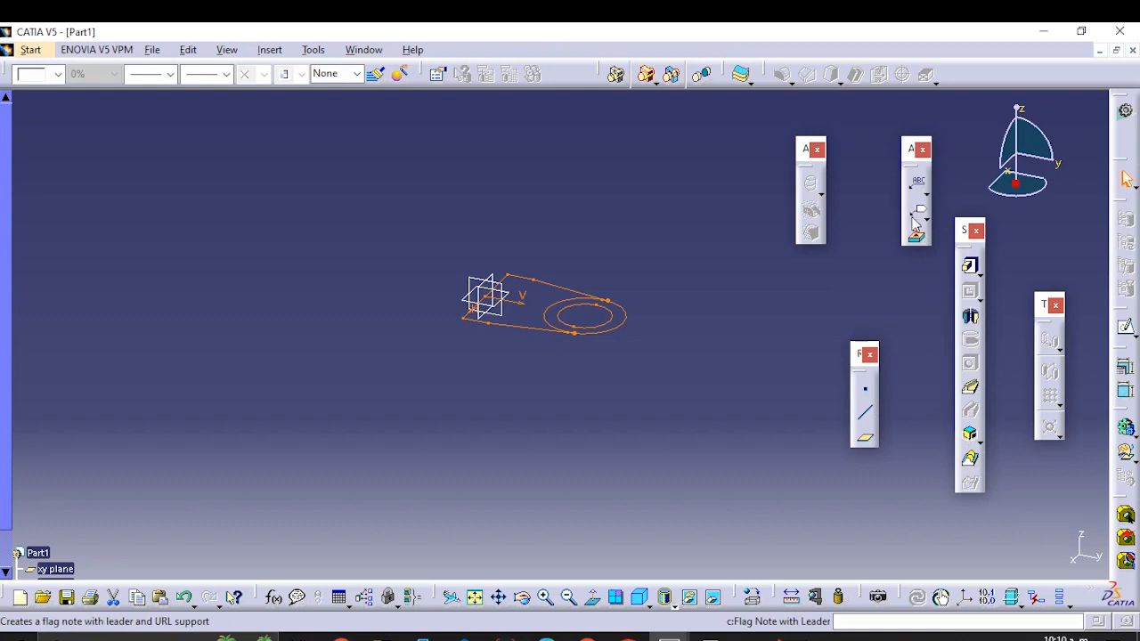
click(971, 267)
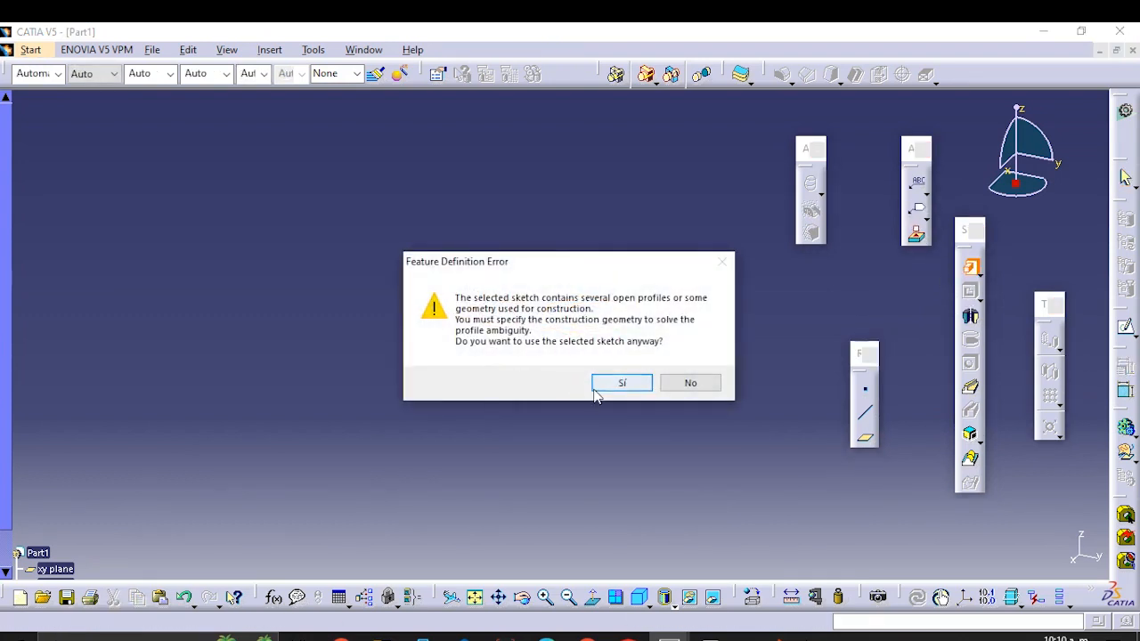
click(692, 391)
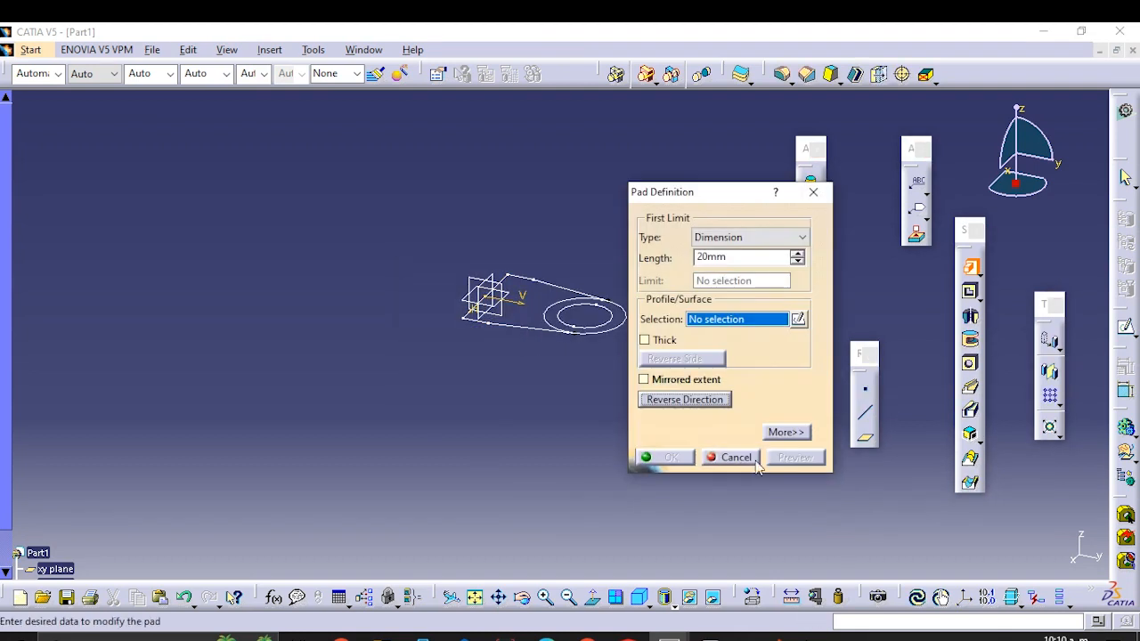
click(728, 458)
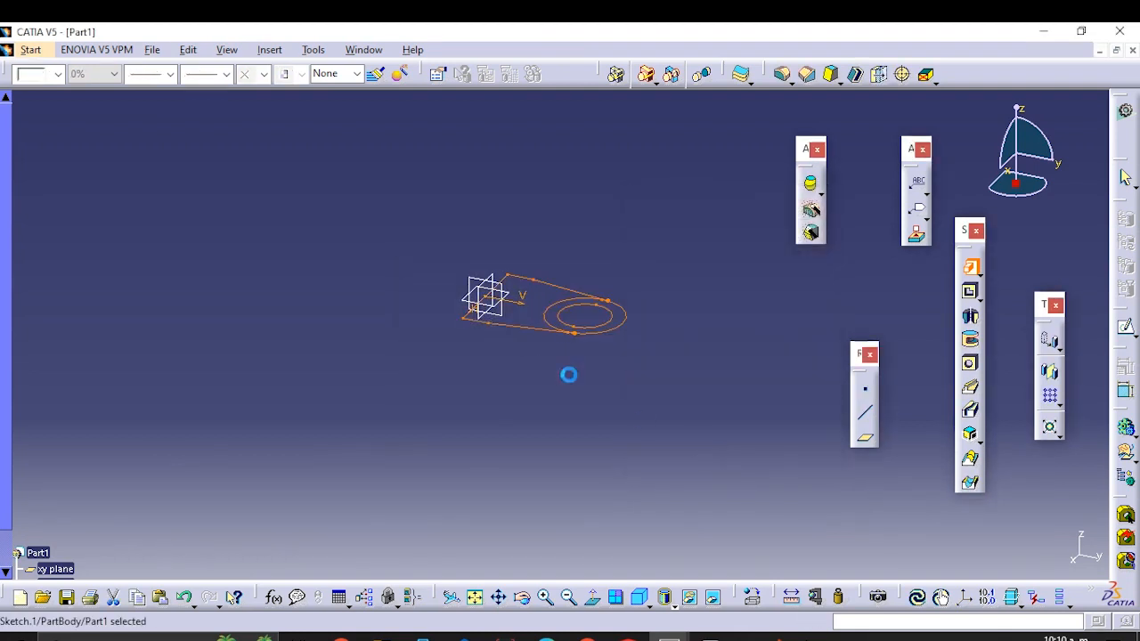
Step: Delete the vertical and horizontal construction lines from the profile sketch and exit the sketch
double_click(522, 328)
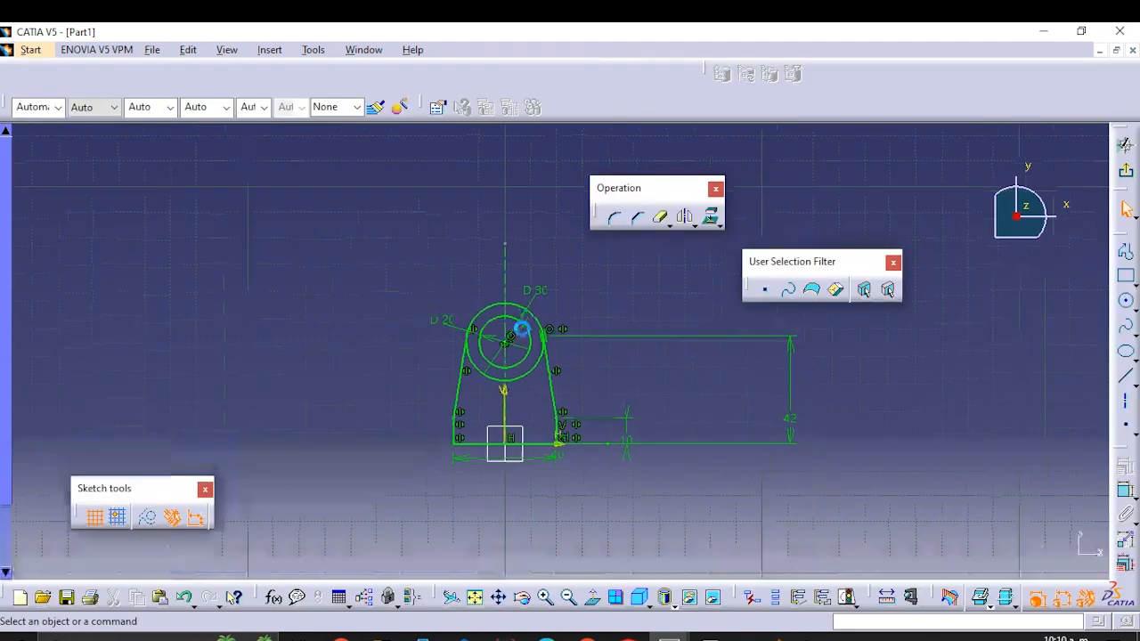
drag(475, 214, 525, 264)
key(Delete)
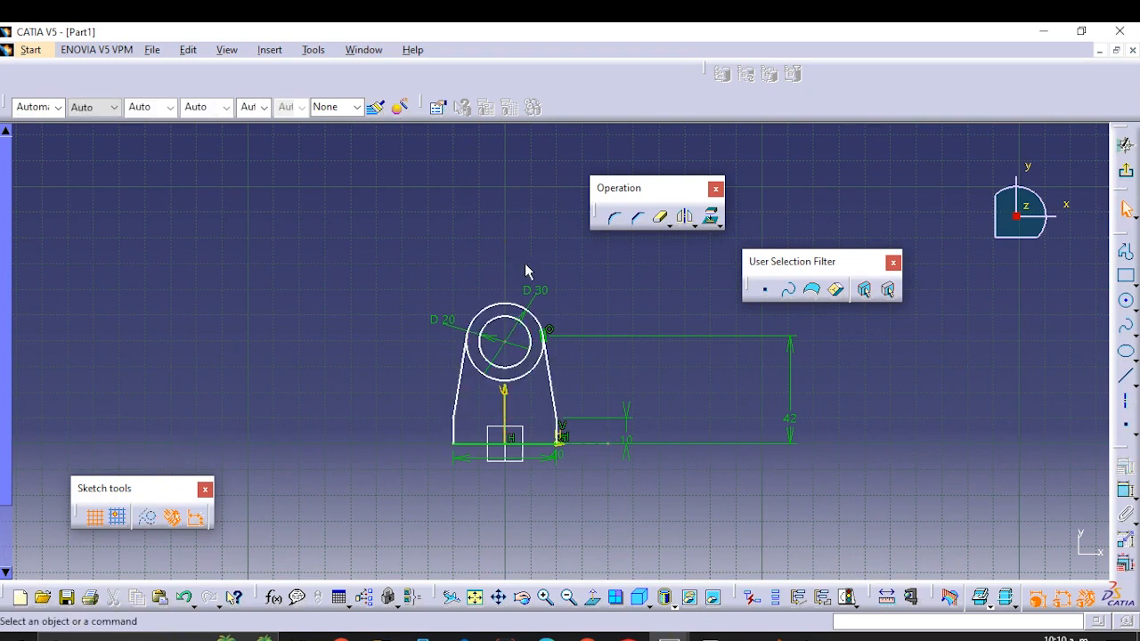
drag(633, 482, 614, 425)
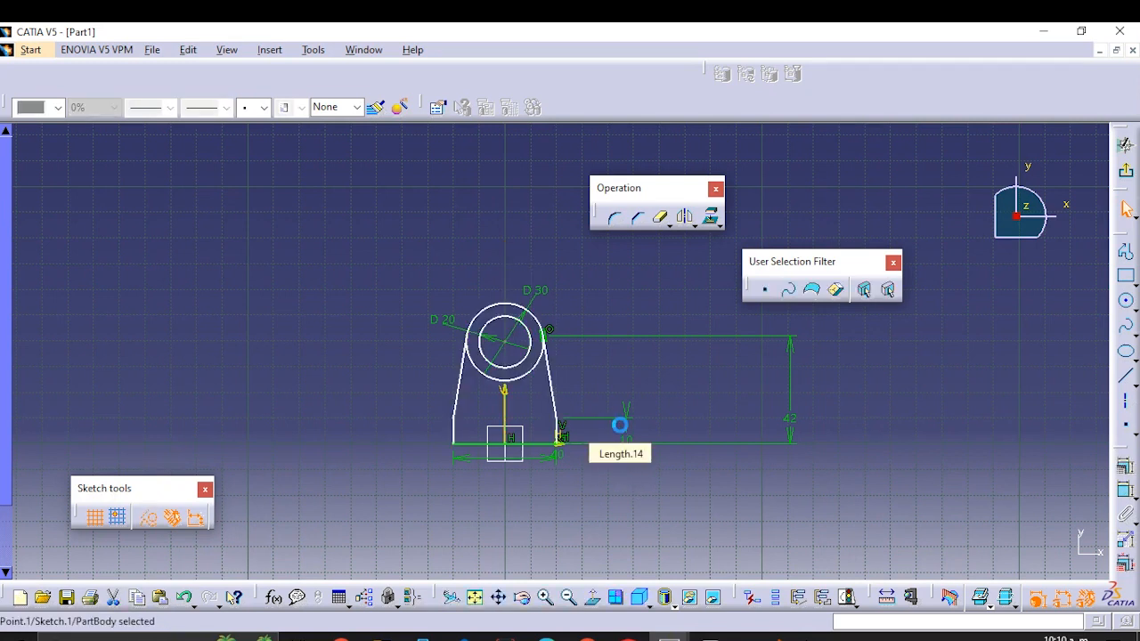
key(Delete)
middle_drag(636, 392, 656, 398)
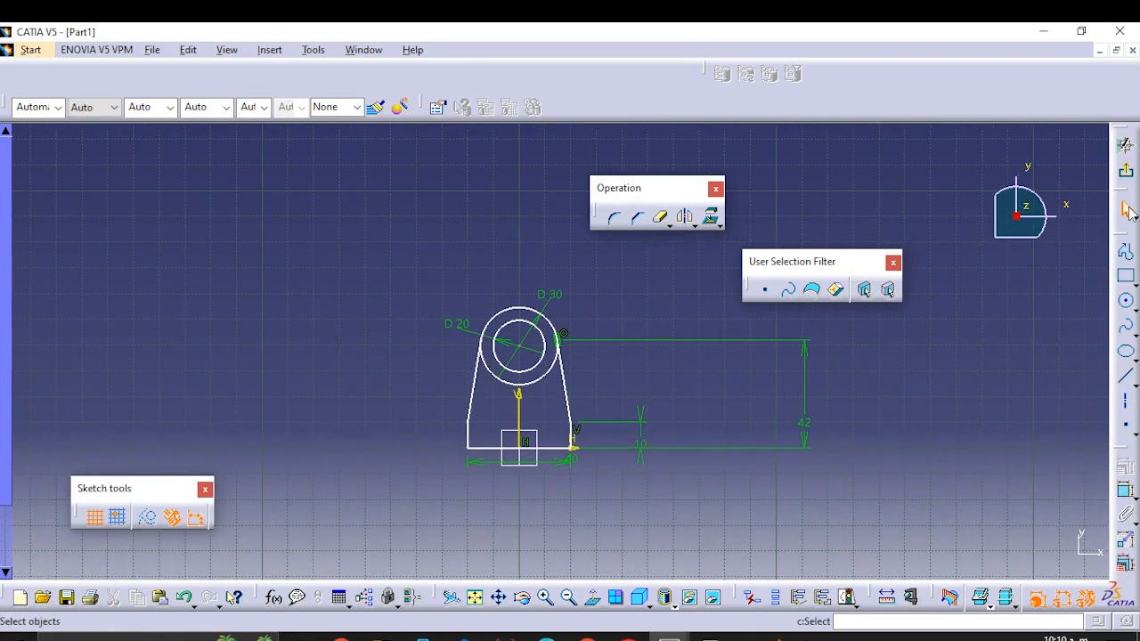
click(1125, 169)
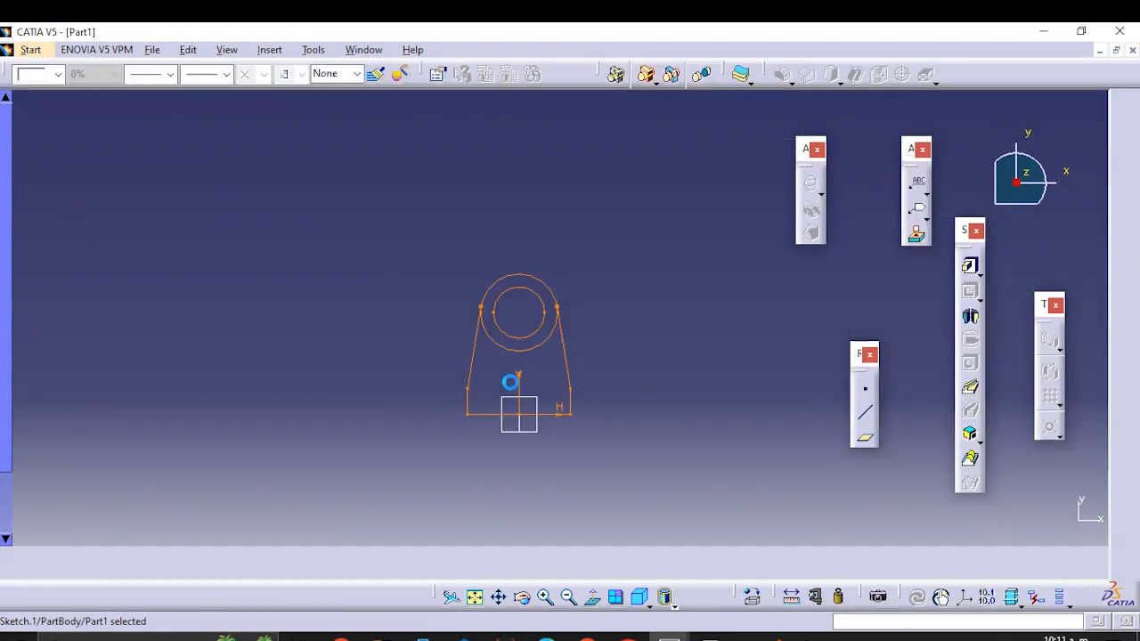
click(688, 332)
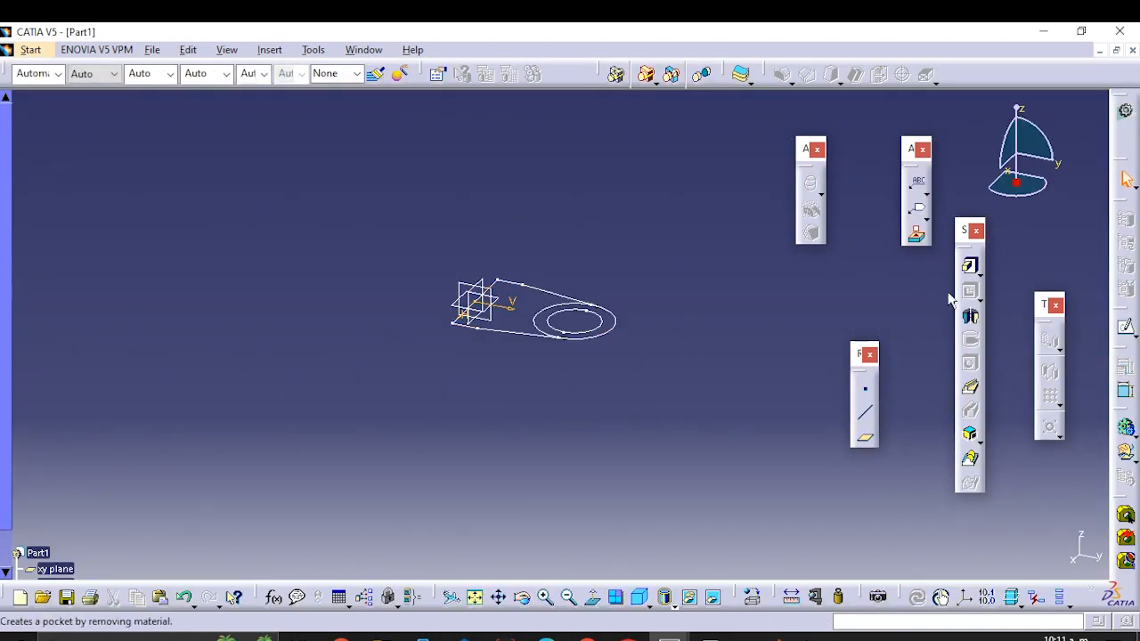
click(975, 274)
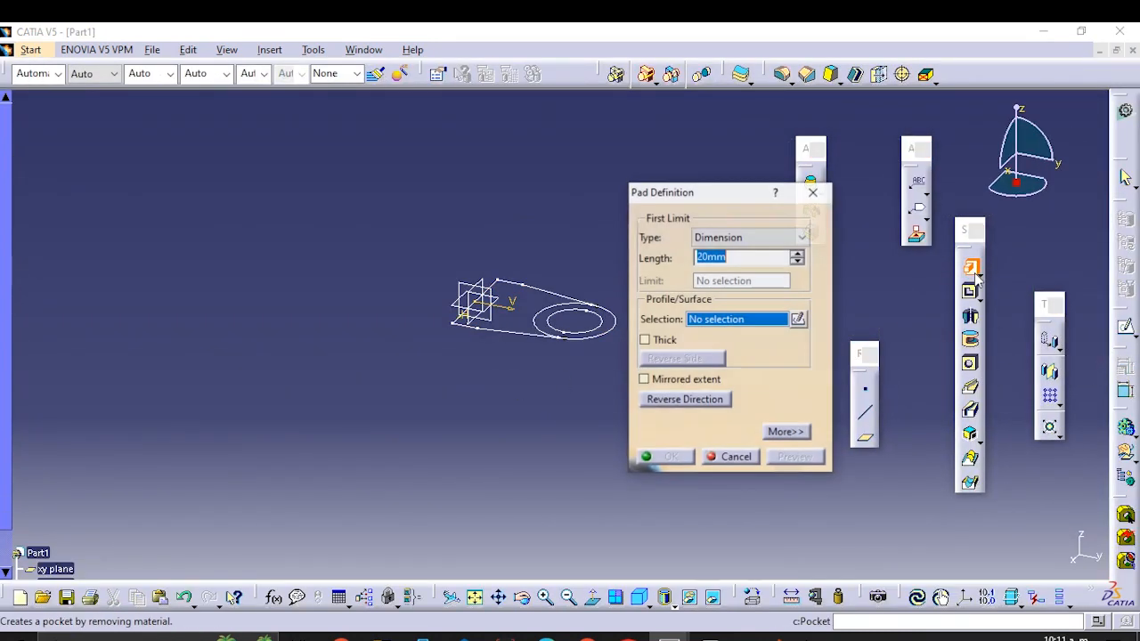
click(558, 297)
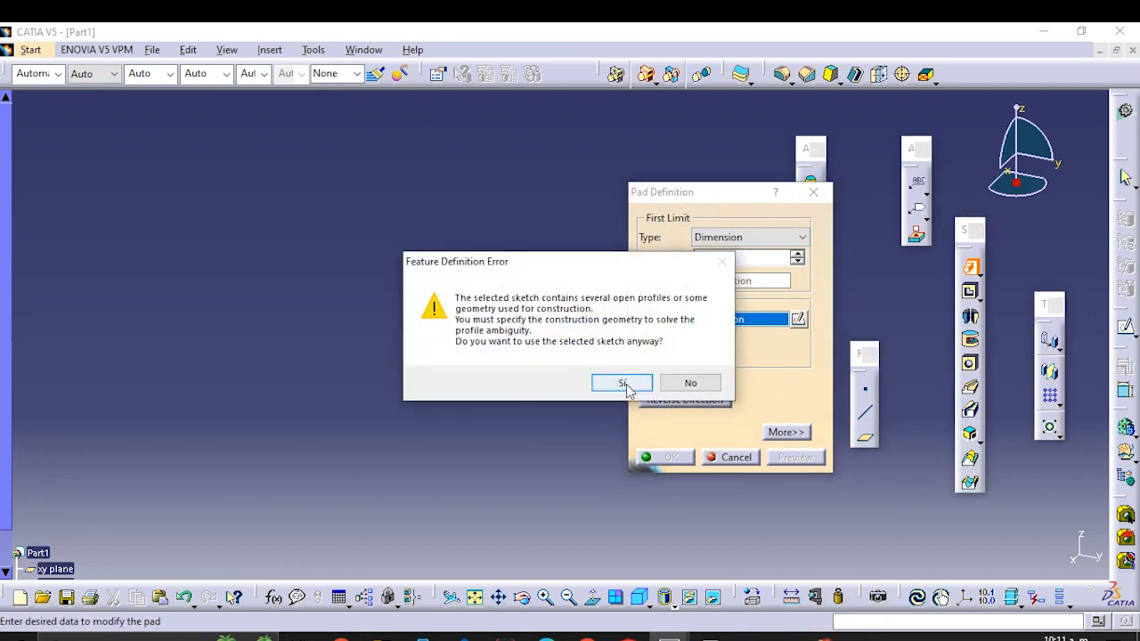
click(623, 383)
middle_drag(517, 378, 407, 419)
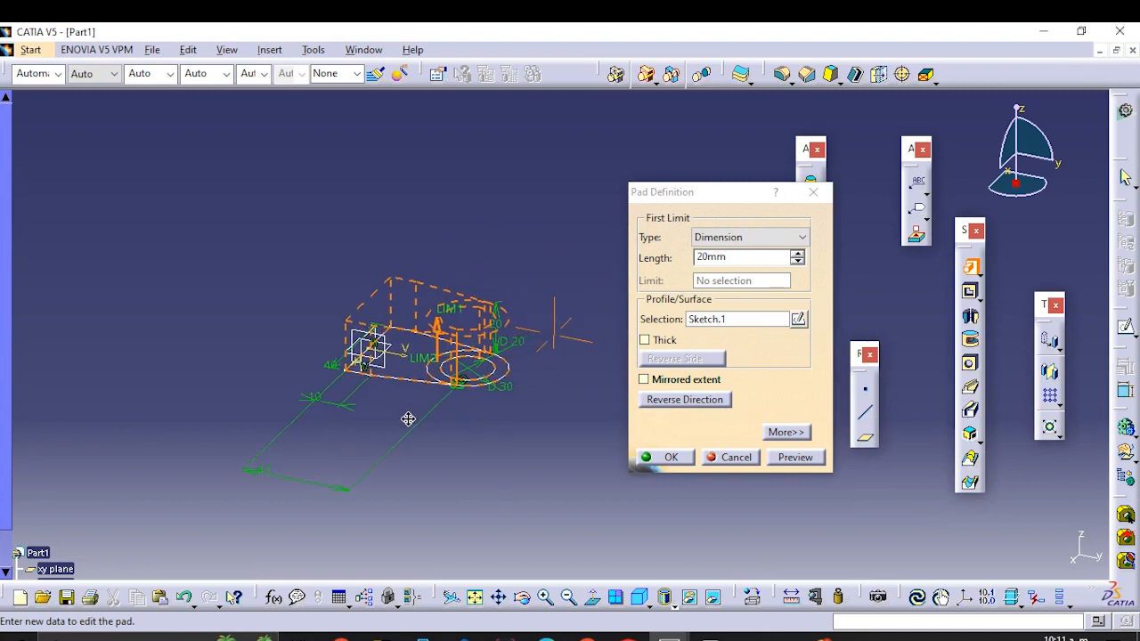
click(677, 401)
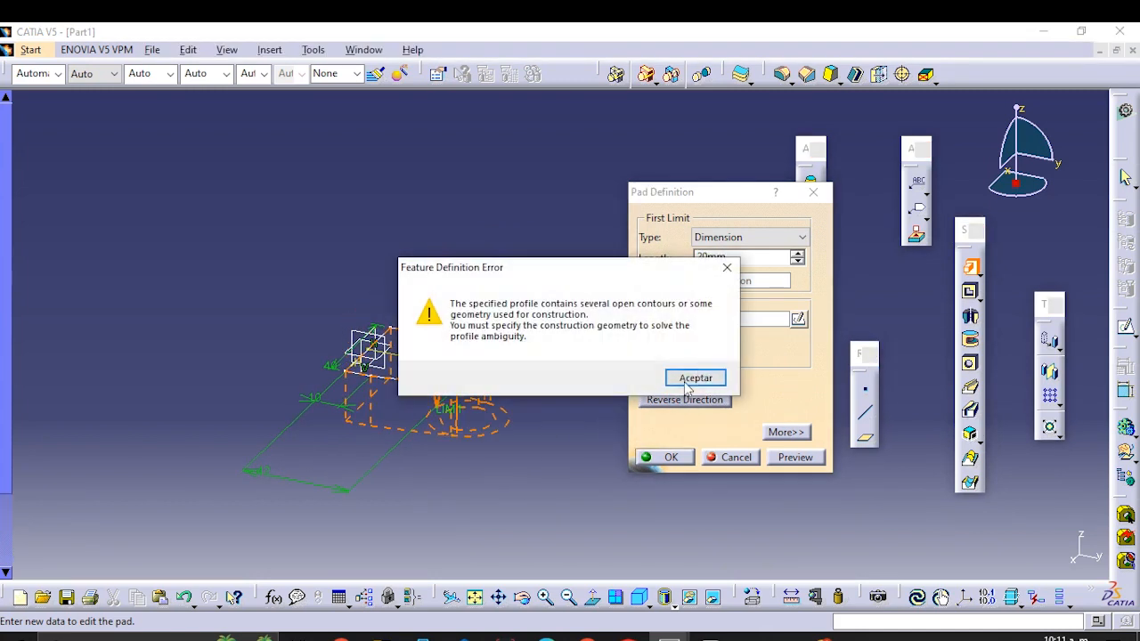
click(694, 378)
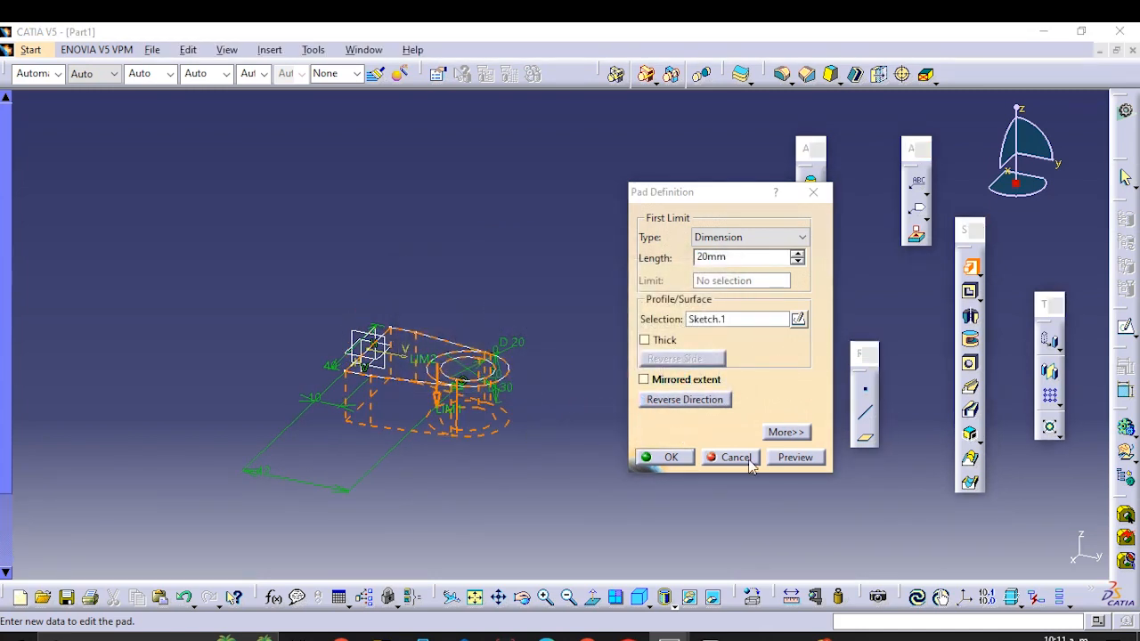
click(731, 457)
Step: Reopen the profile sketch, trim away the inner lower arc of the 30 mm circle with Quick Trim, and exit the sketch
double_click(431, 386)
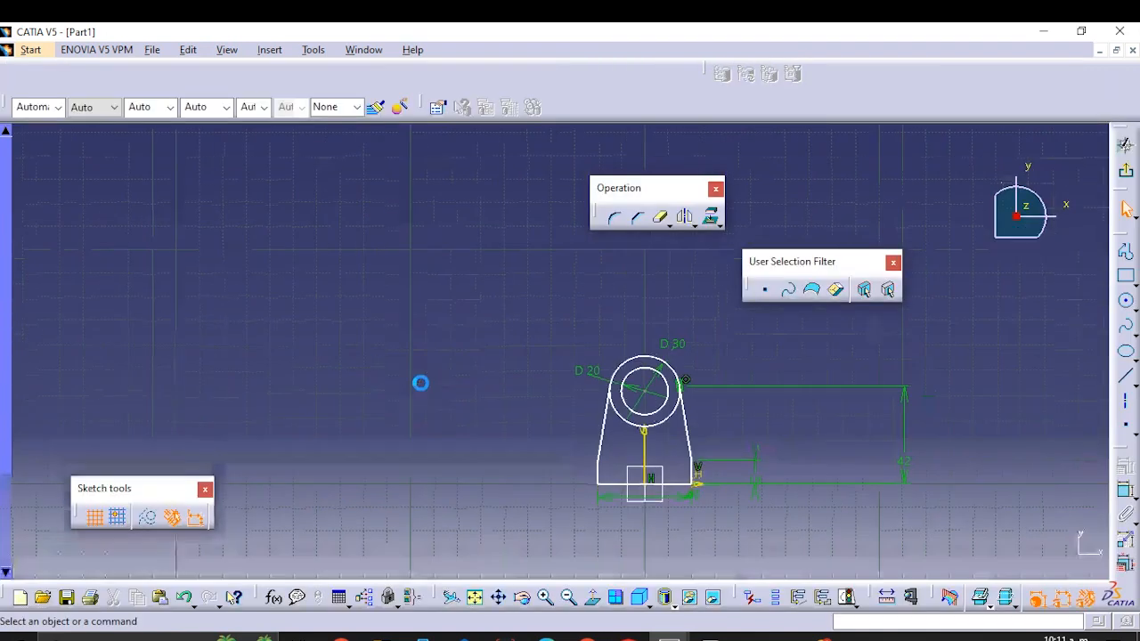
mouse_move(726, 508)
middle_down()
mouse_move(742, 508)
mouse_move(745, 534)
mouse_move(403, 369)
middle_up()
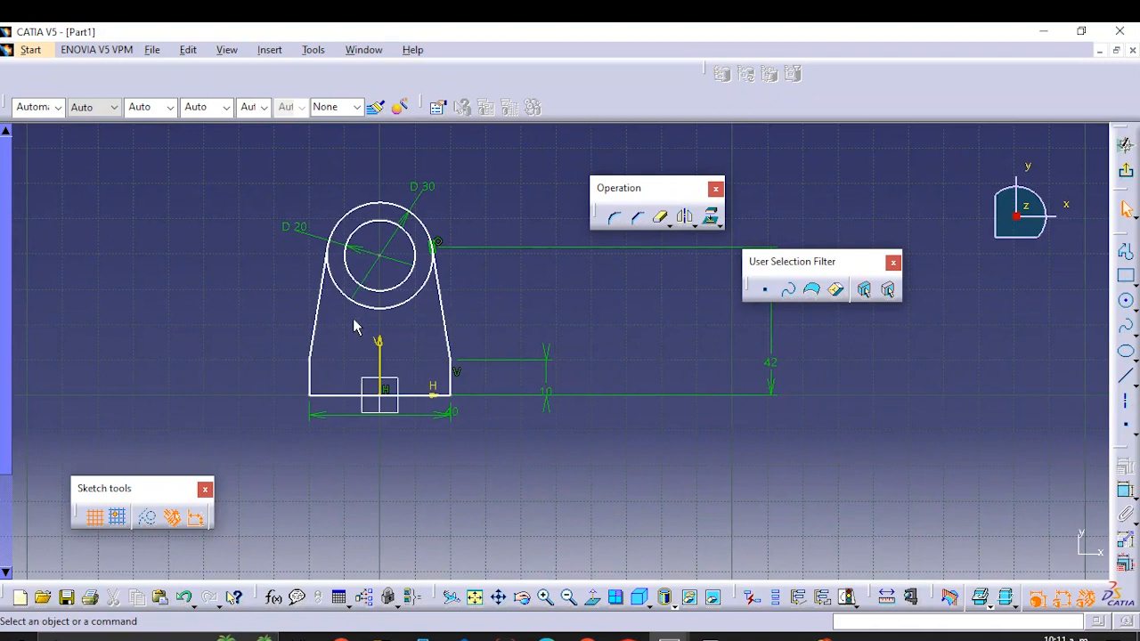
middle_drag(356, 321, 391, 400)
click(660, 217)
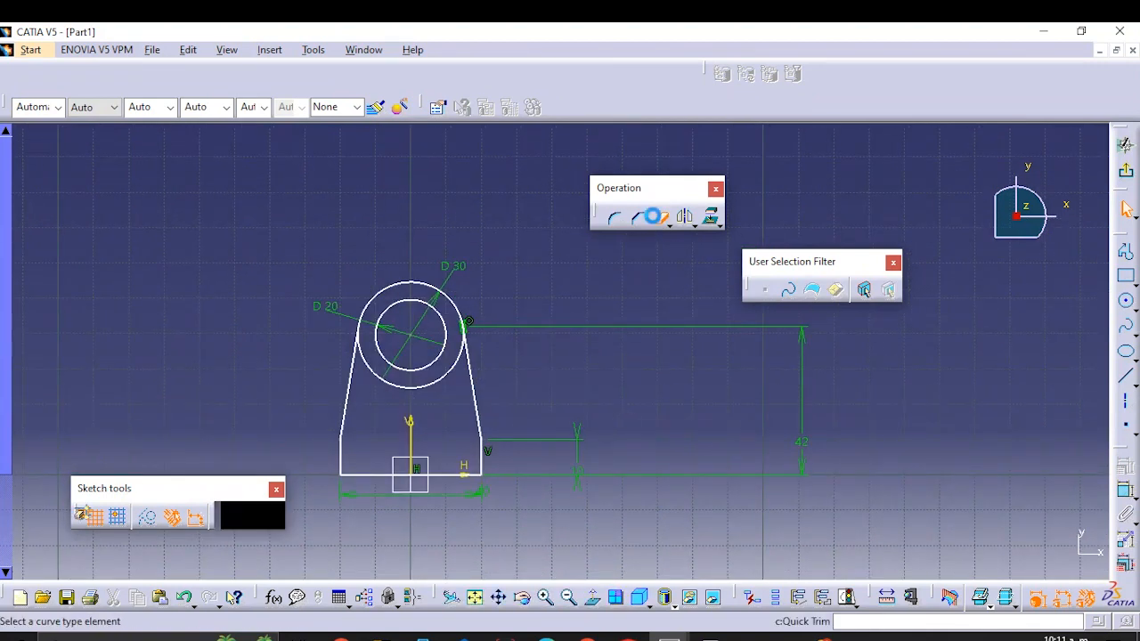
click(448, 382)
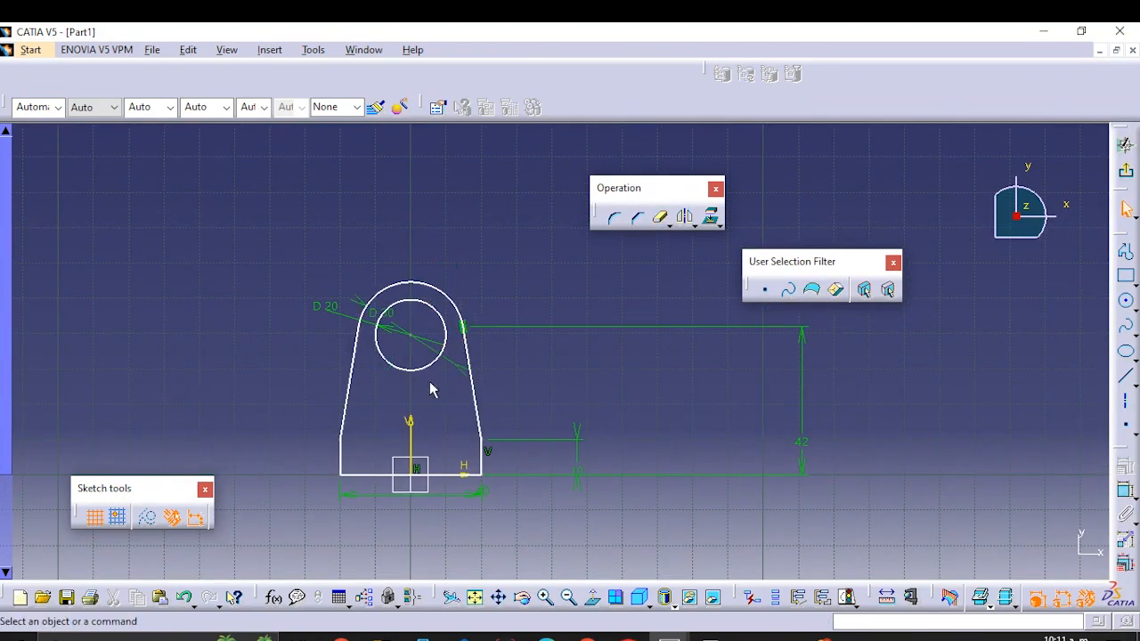
middle_drag(430, 390, 456, 372)
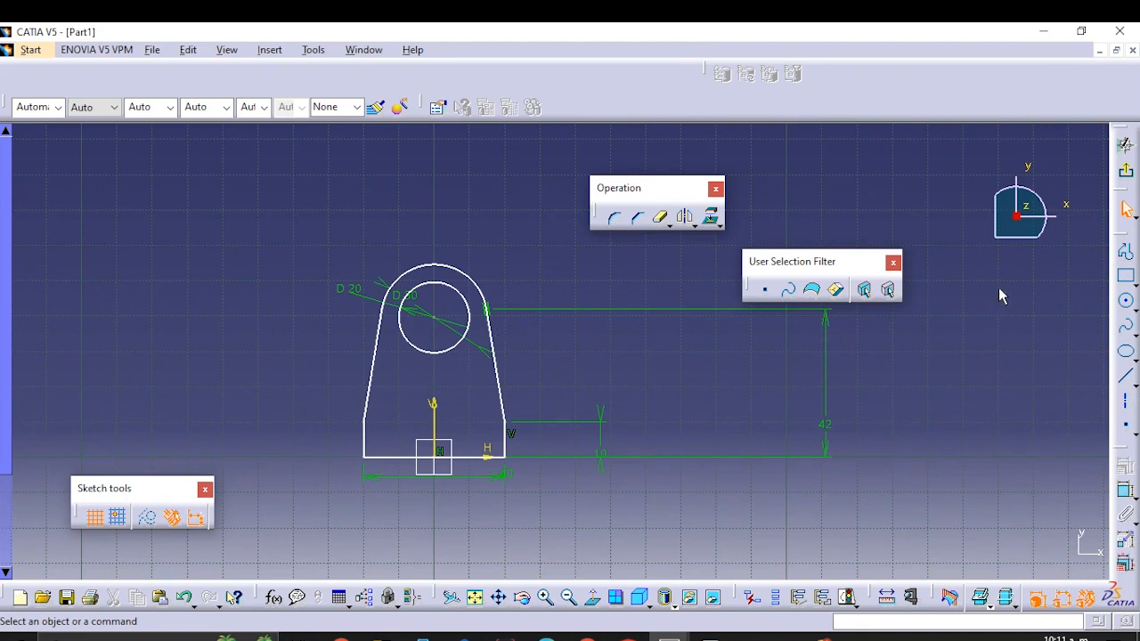
click(1124, 169)
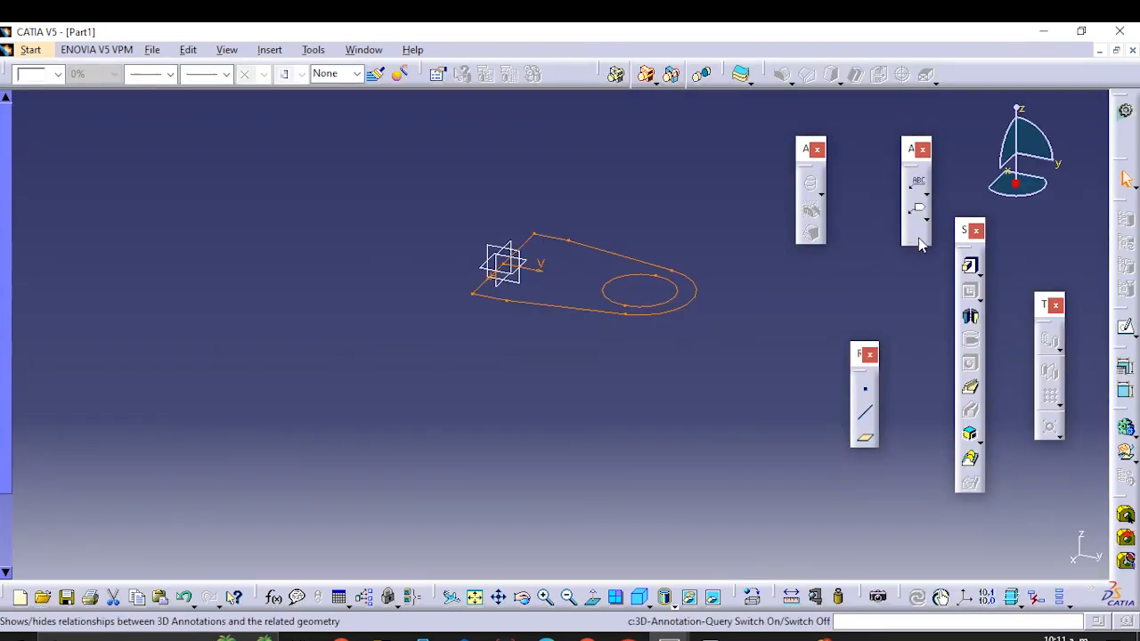
Step: Pad the profile sketch 10 mm in the reversed direction
click(970, 265)
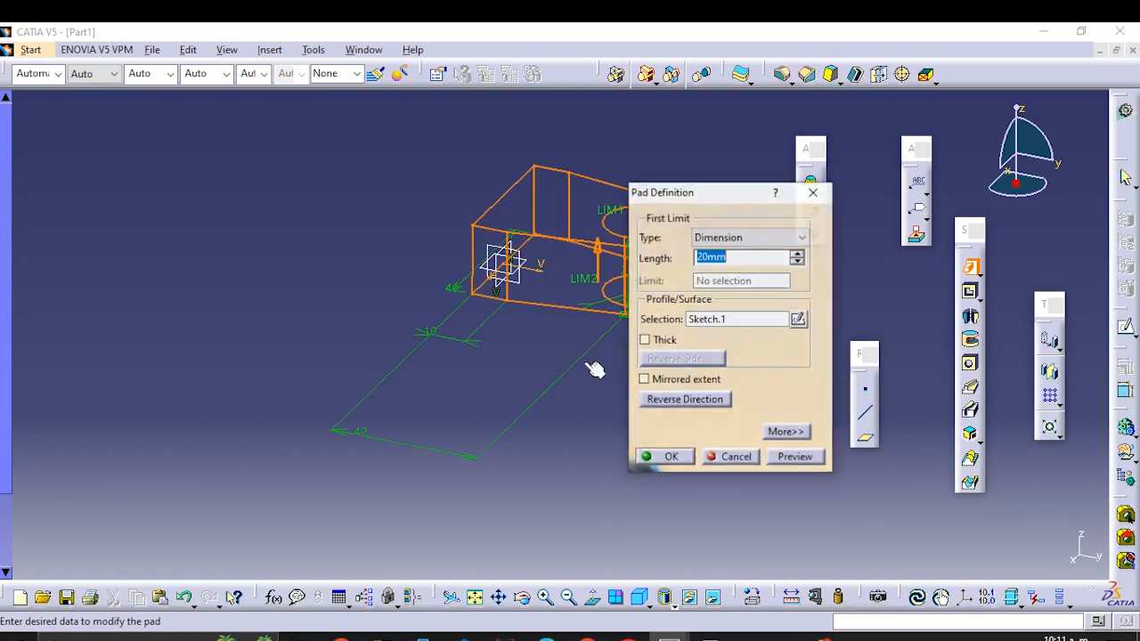
click(651, 402)
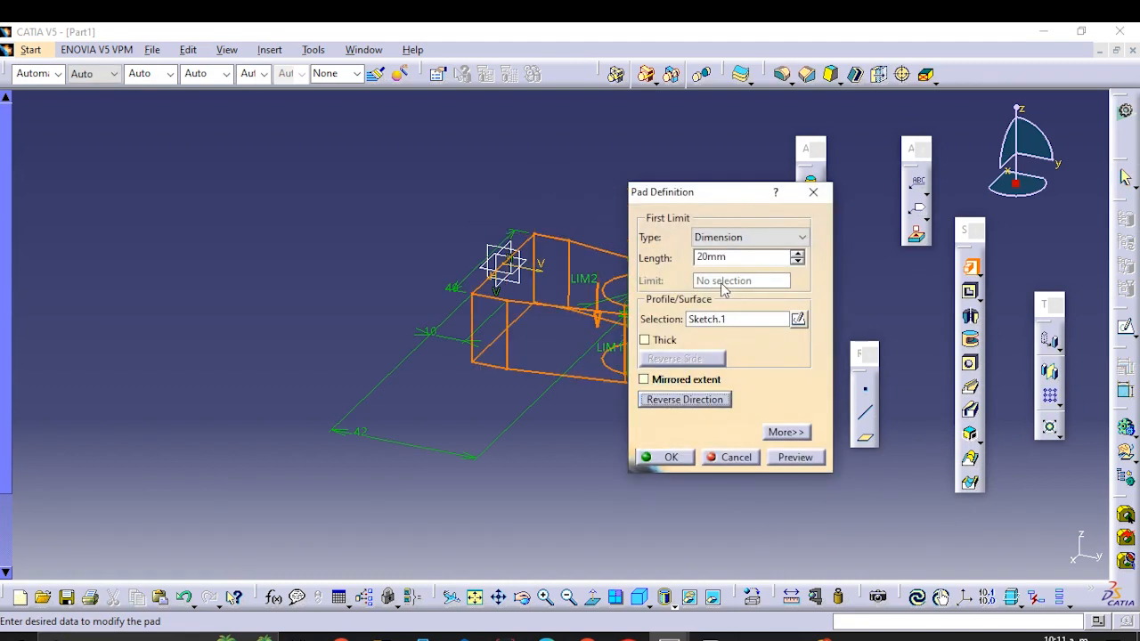
drag(745, 259, 497, 215)
text(10)
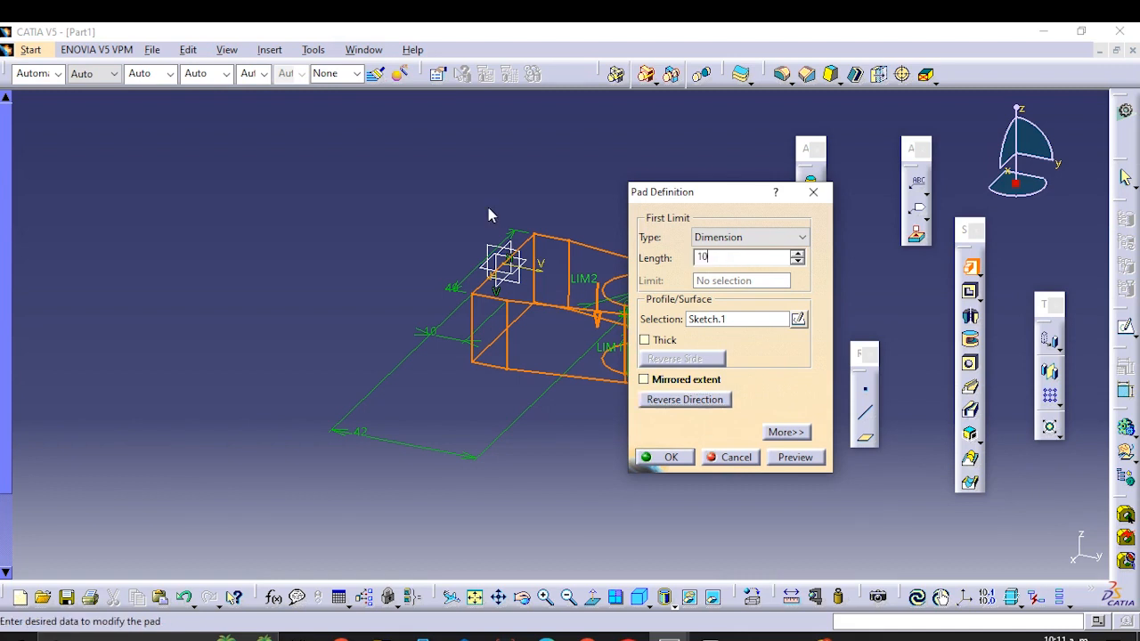
key(Return)
middle_drag(478, 381, 554, 395)
click(554, 395)
Step: Start a sketch on the pad's upper face and draw a circle about 19 mm in diameter centred in the hole
click(574, 302)
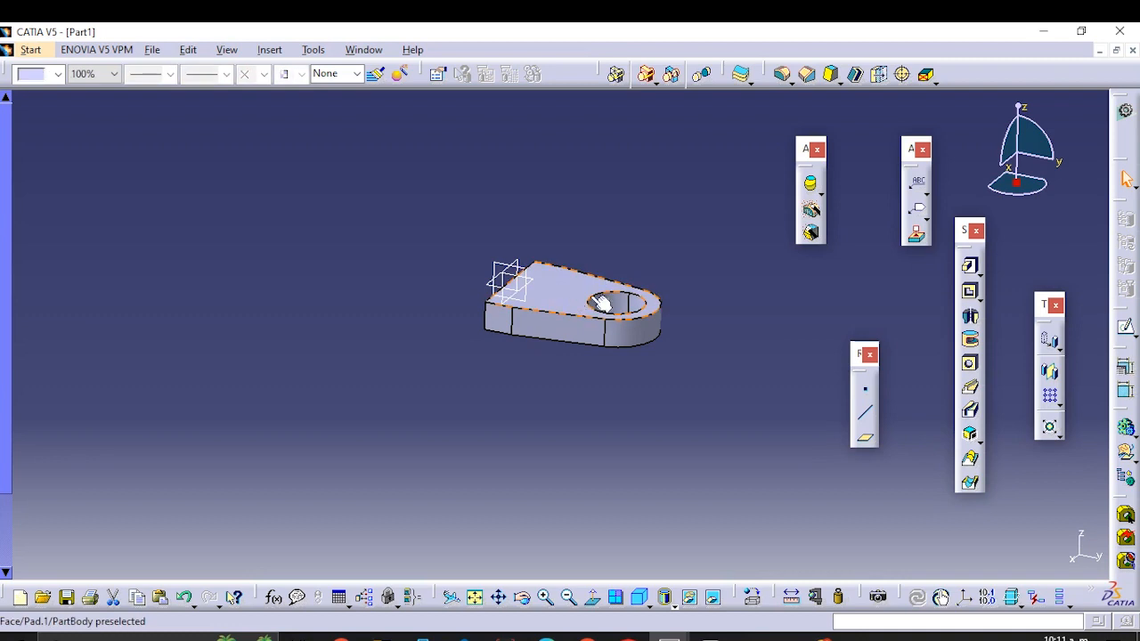
click(1123, 332)
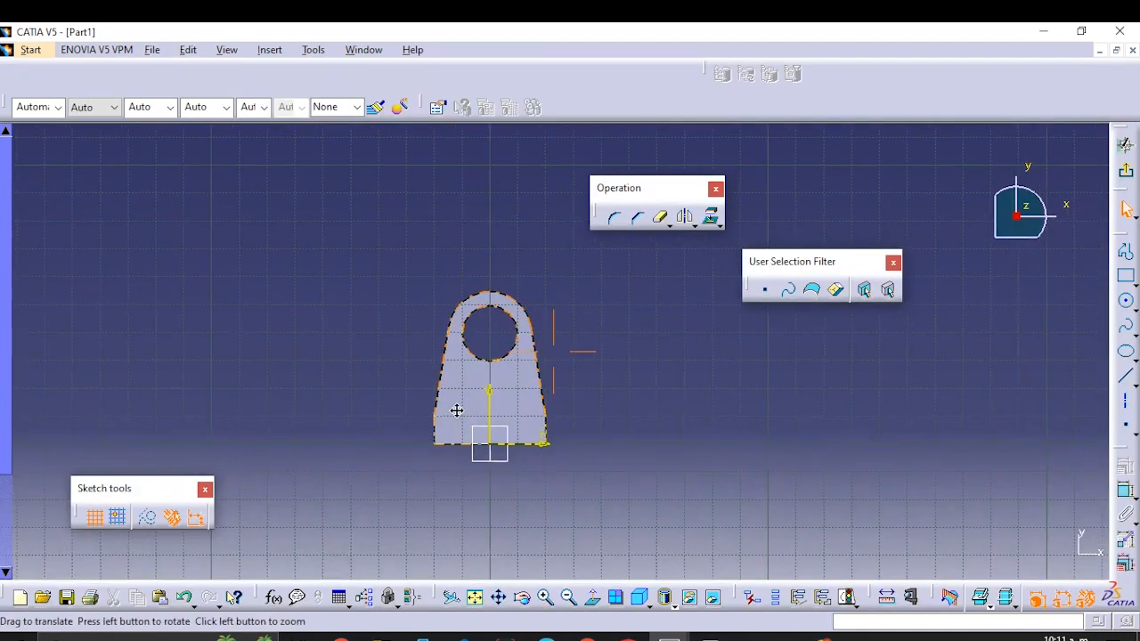
click(1126, 300)
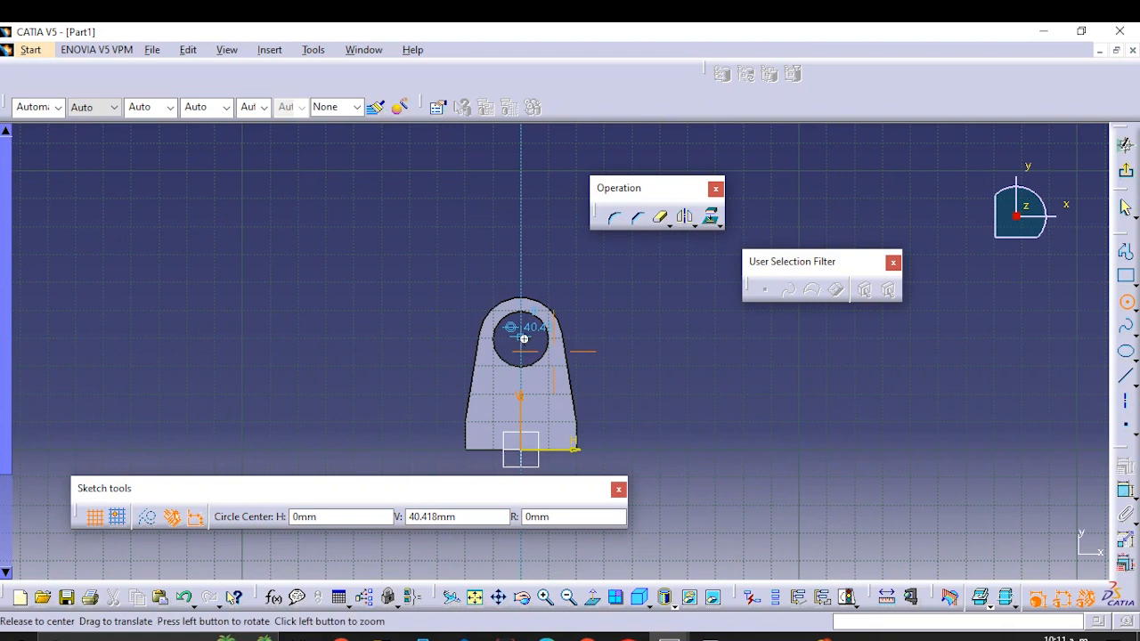
scroll(532, 333, up, 2)
middle_drag(546, 330, 544, 308)
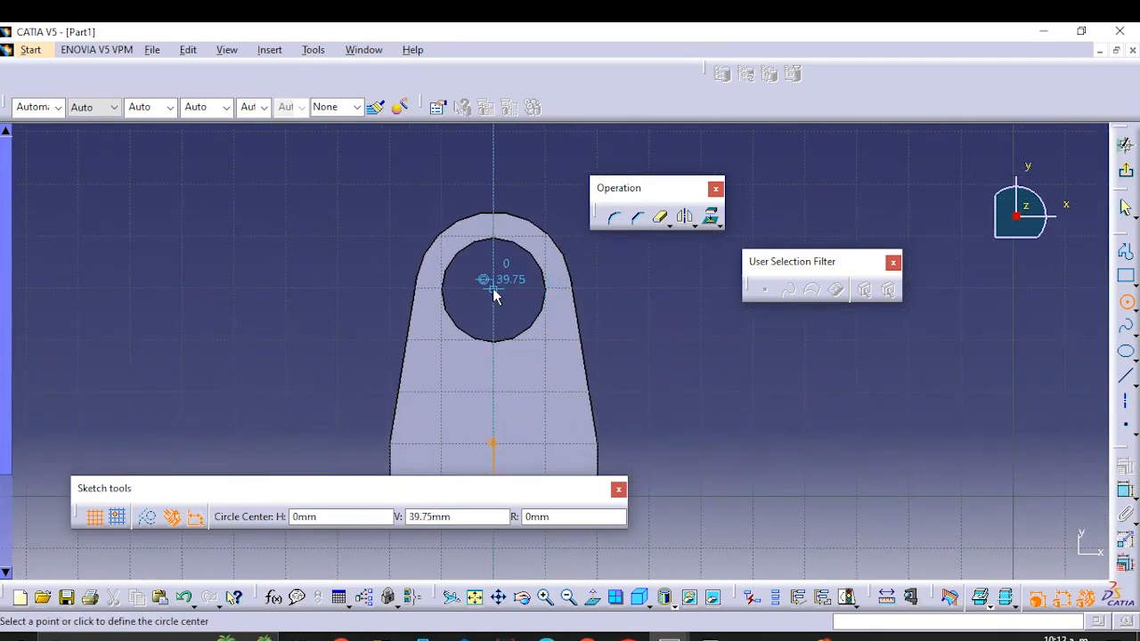
click(544, 307)
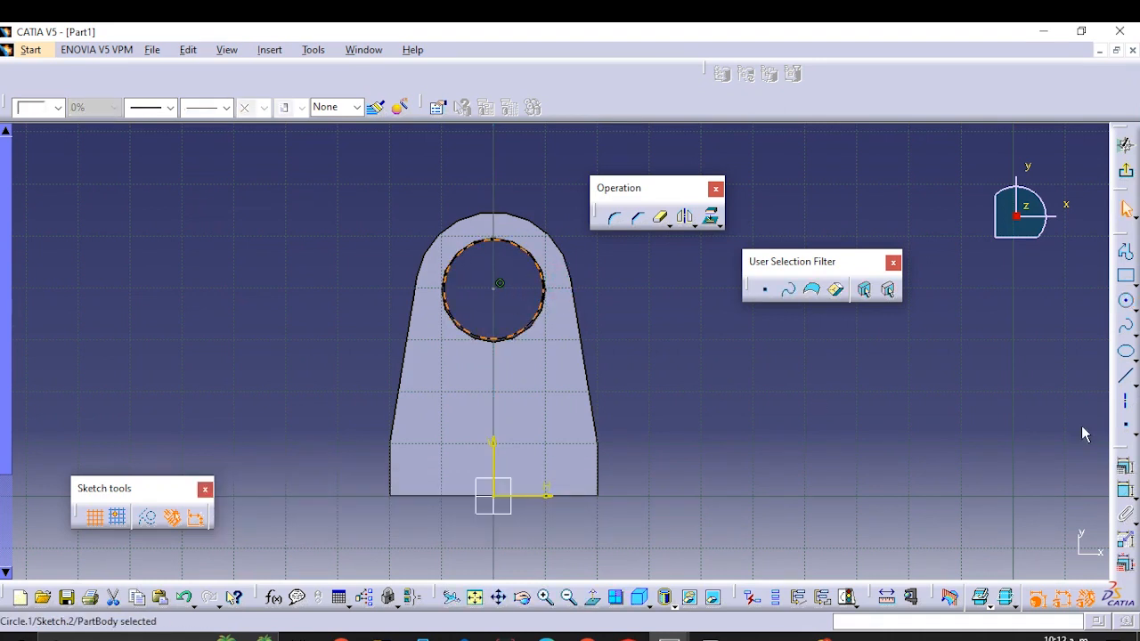
Step: Draw a larger circle about 28 mm in radius from the small circle's centre
click(1126, 301)
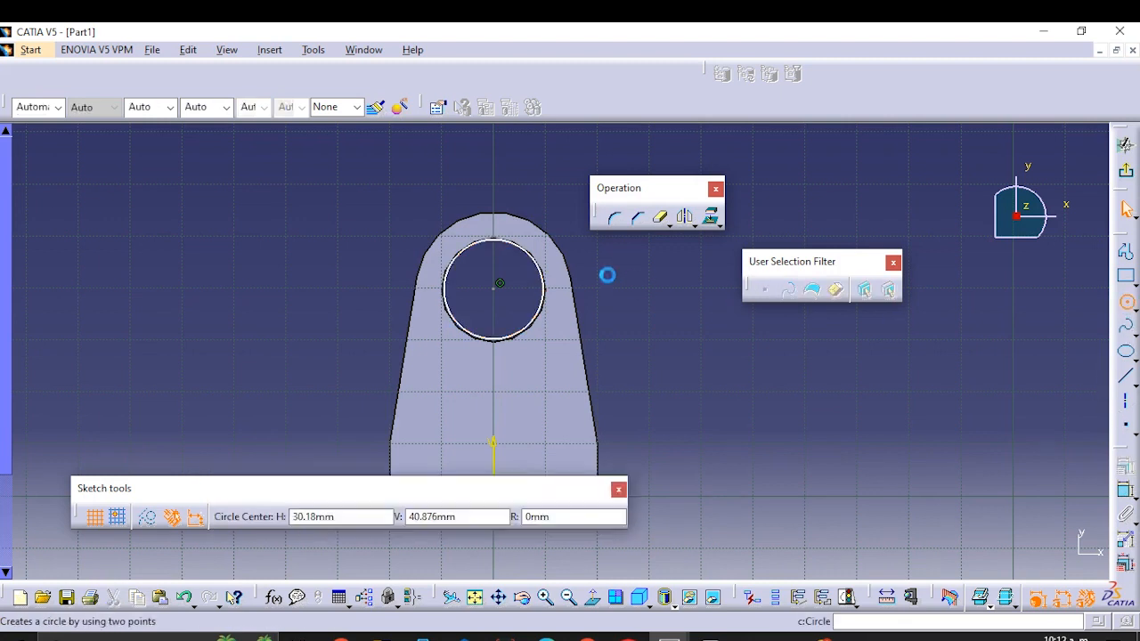
click(498, 294)
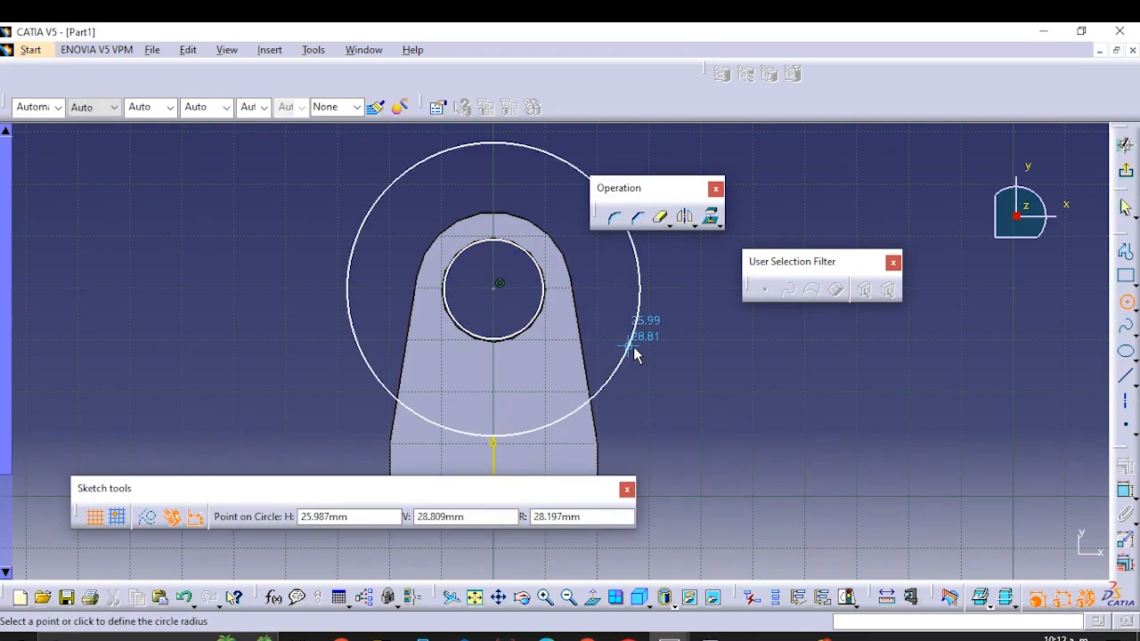
click(633, 346)
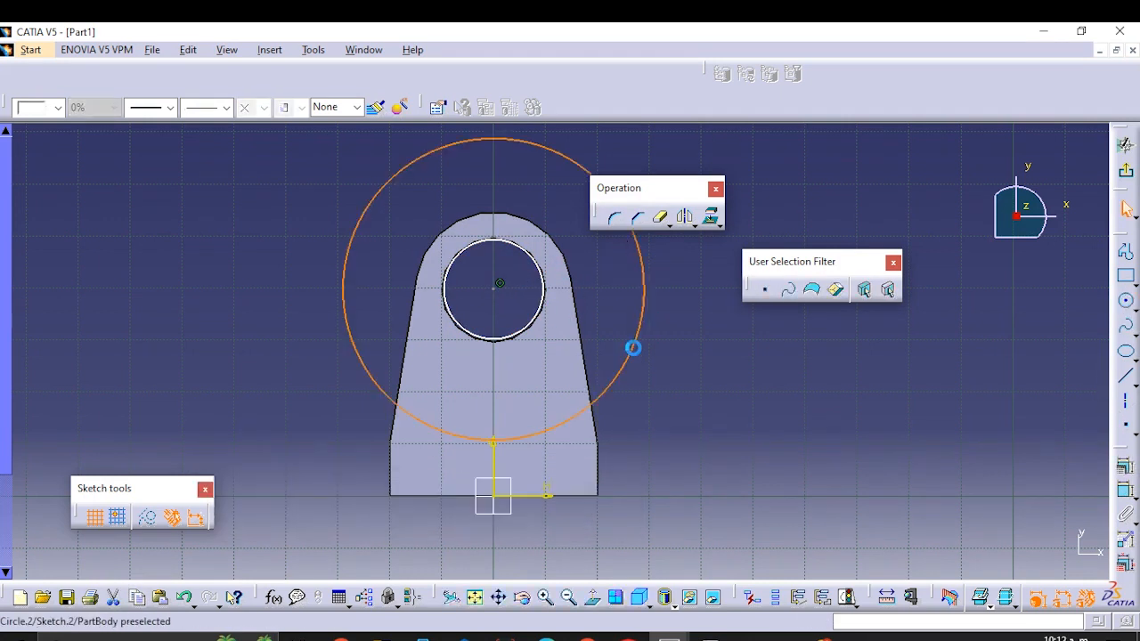
Step: Constrain the small circle to be concentric with the edge of the pad's hole
click(545, 311)
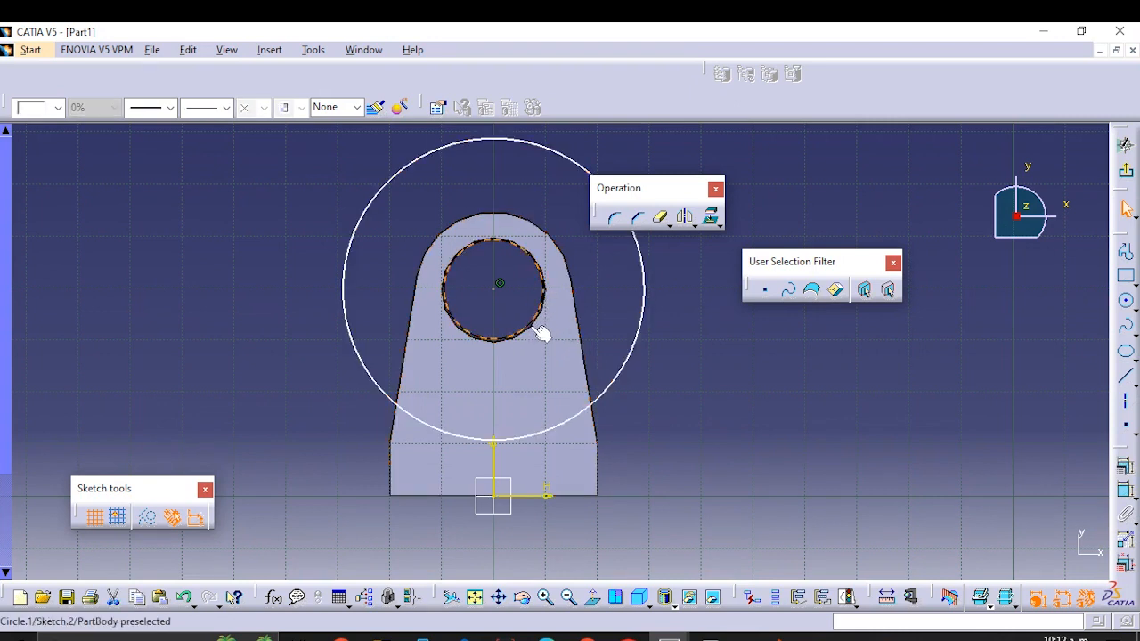
scroll(532, 330, up, 4)
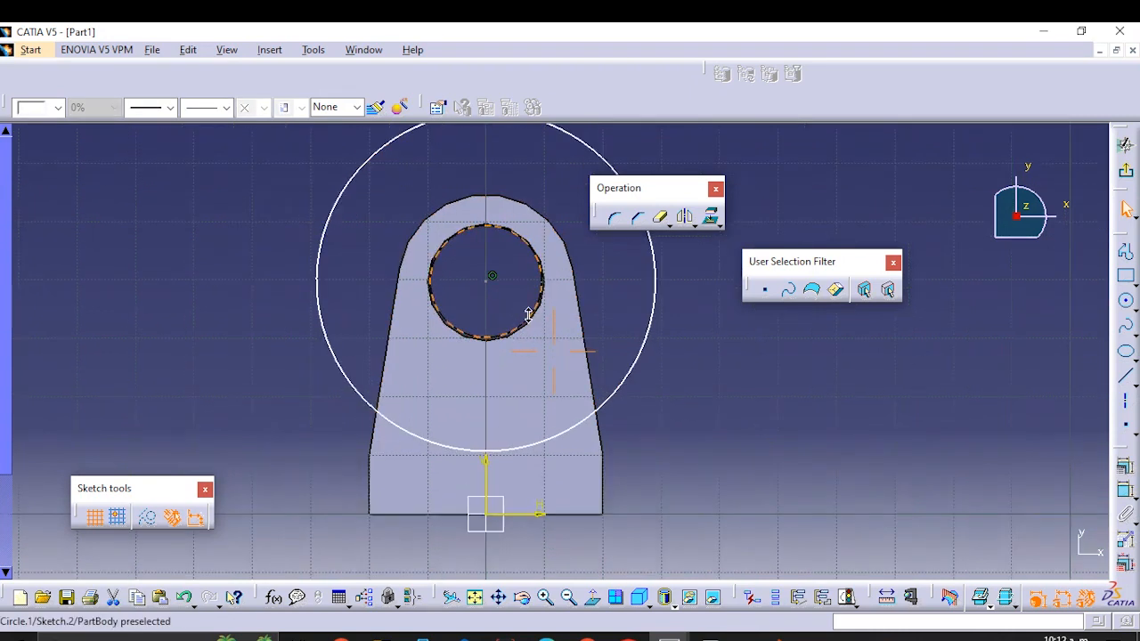
click(511, 306)
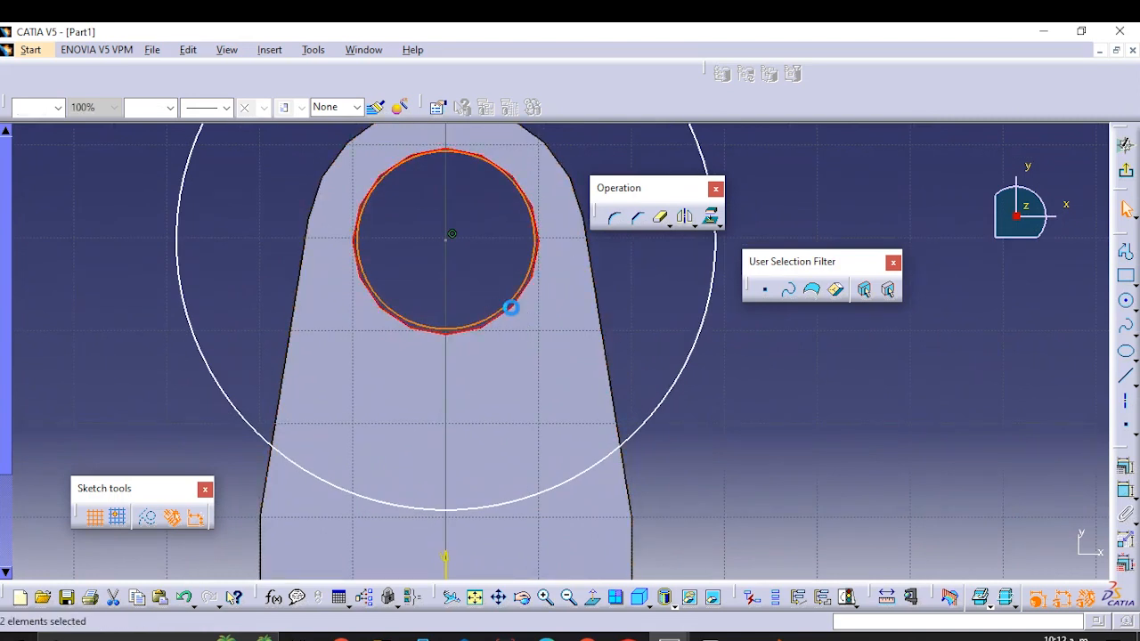
click(1124, 465)
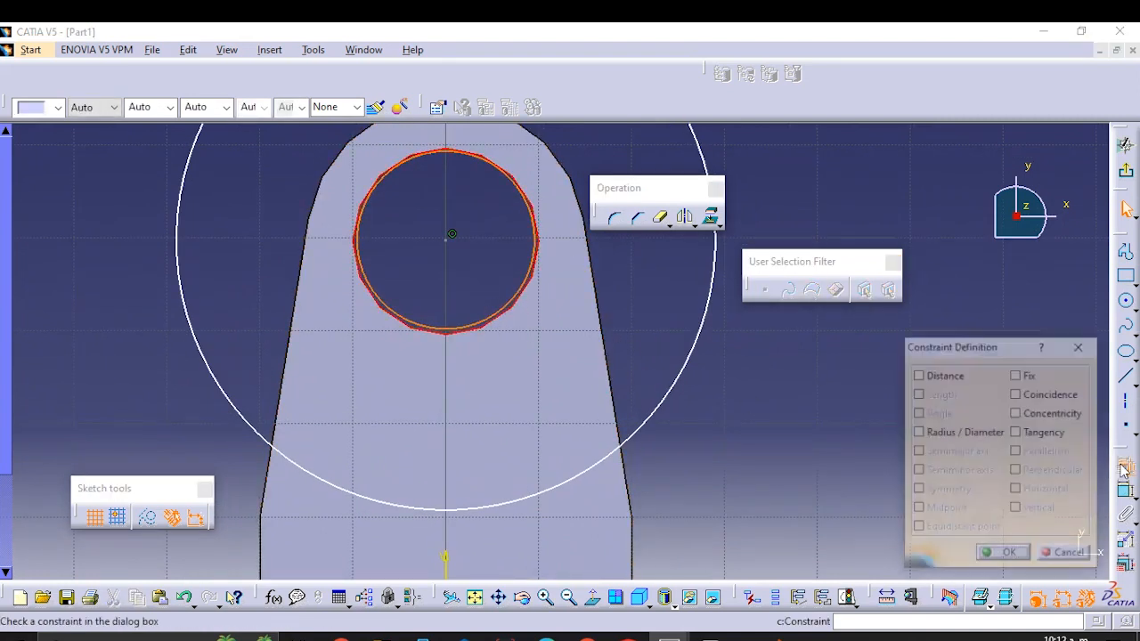
click(1016, 412)
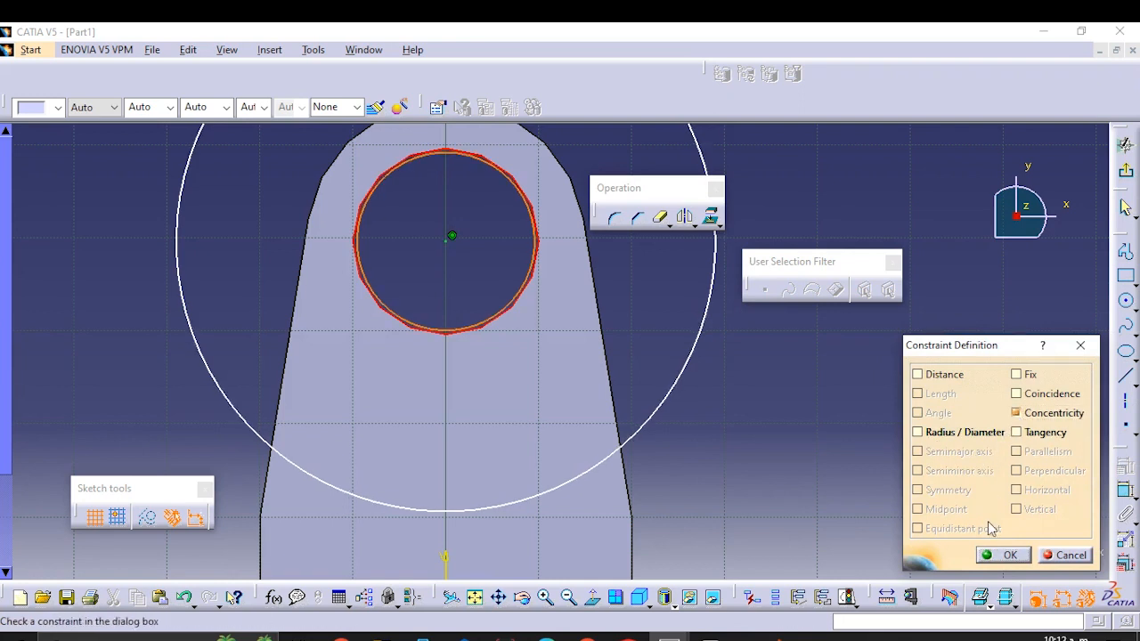
click(999, 554)
Step: Constrain the larger circle to be concentric with the pad's rounded end
mouse_move(703, 387)
middle_down()
mouse_move(718, 397)
mouse_move(713, 439)
middle_up()
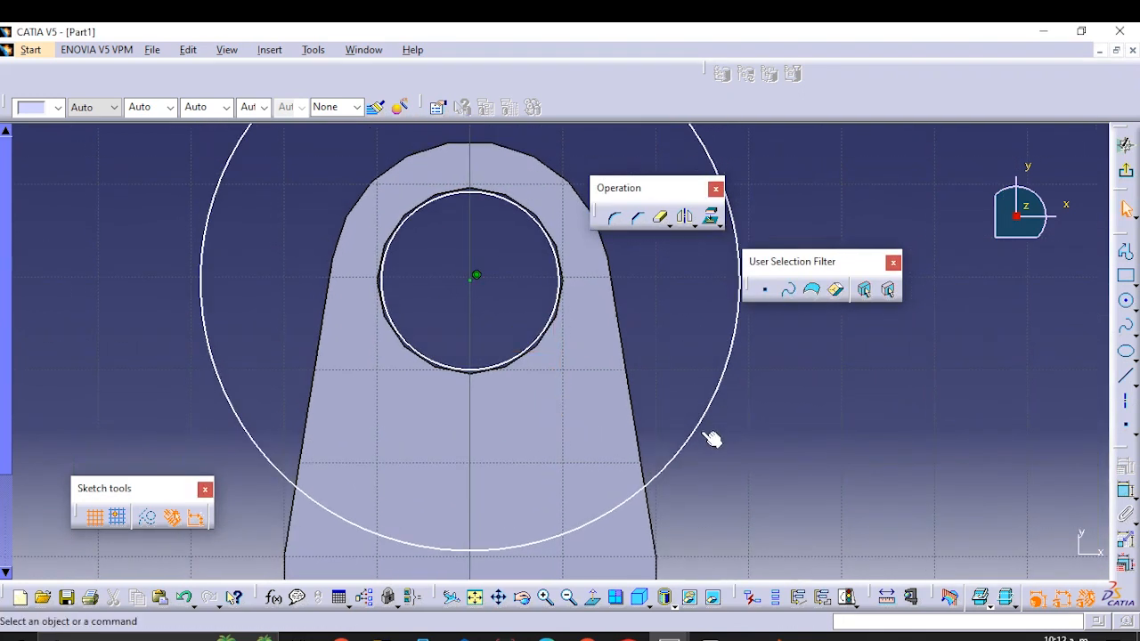
click(699, 447)
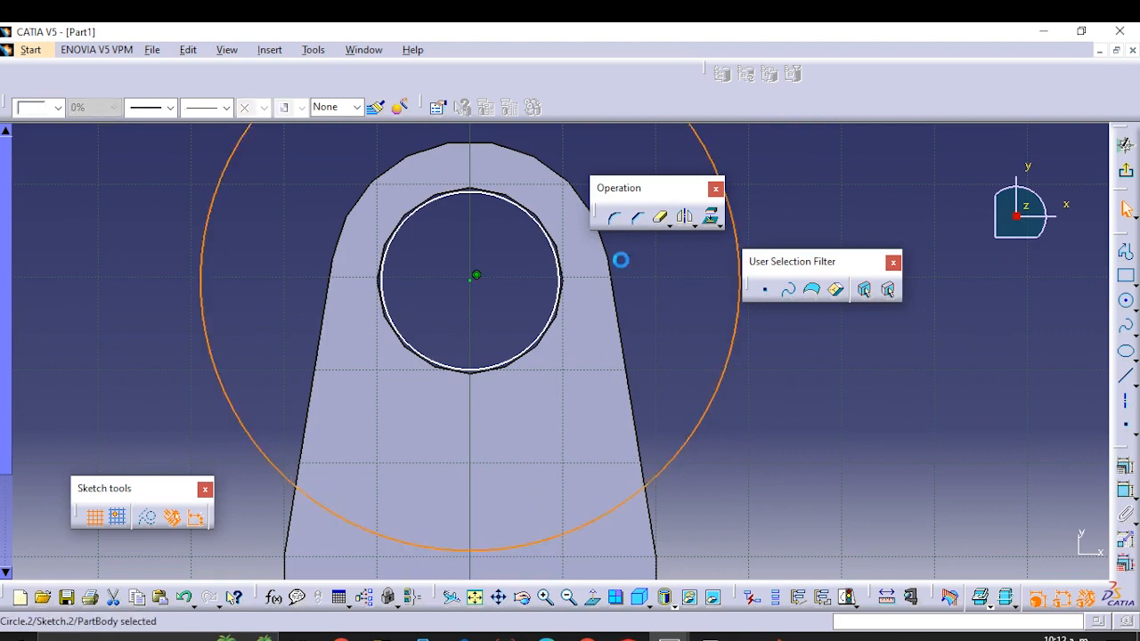
ctrl+click(559, 177)
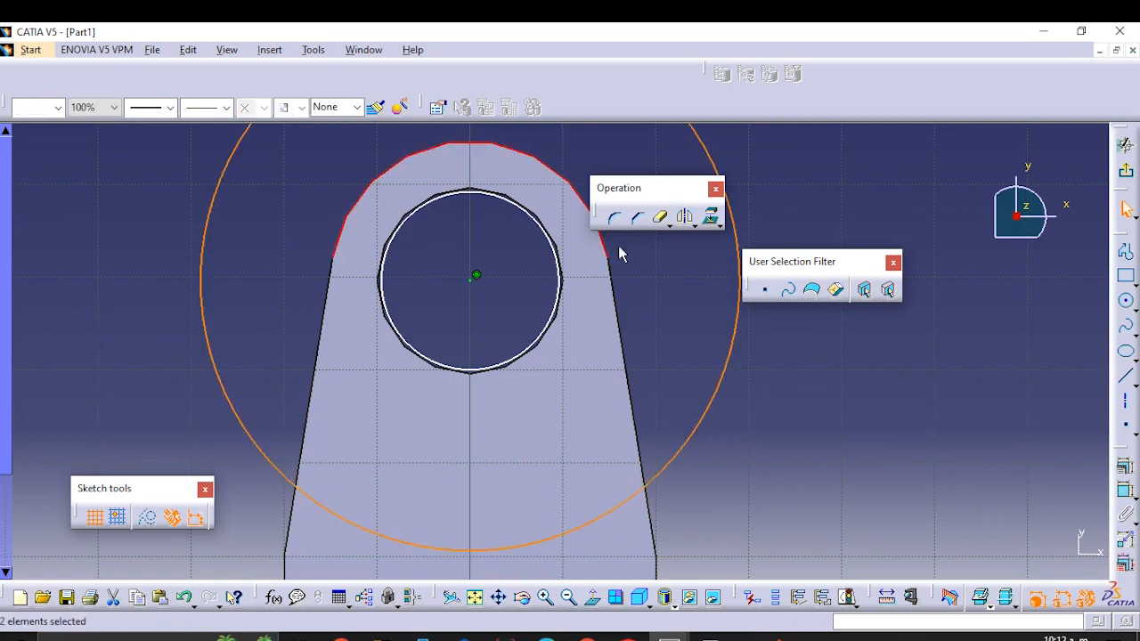
click(1125, 475)
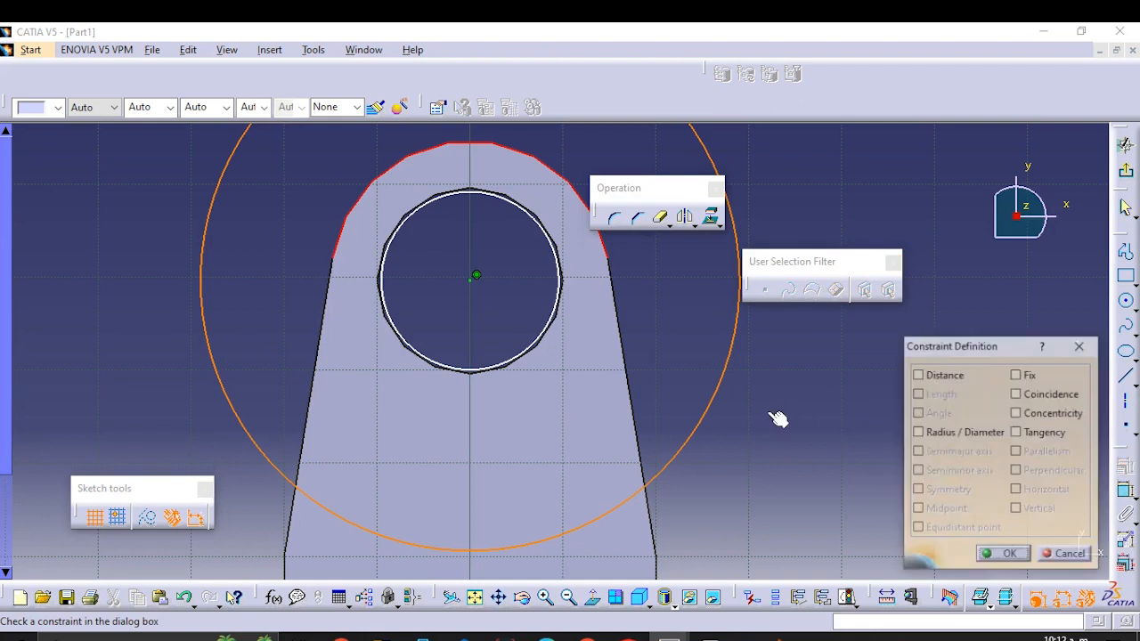
click(1011, 412)
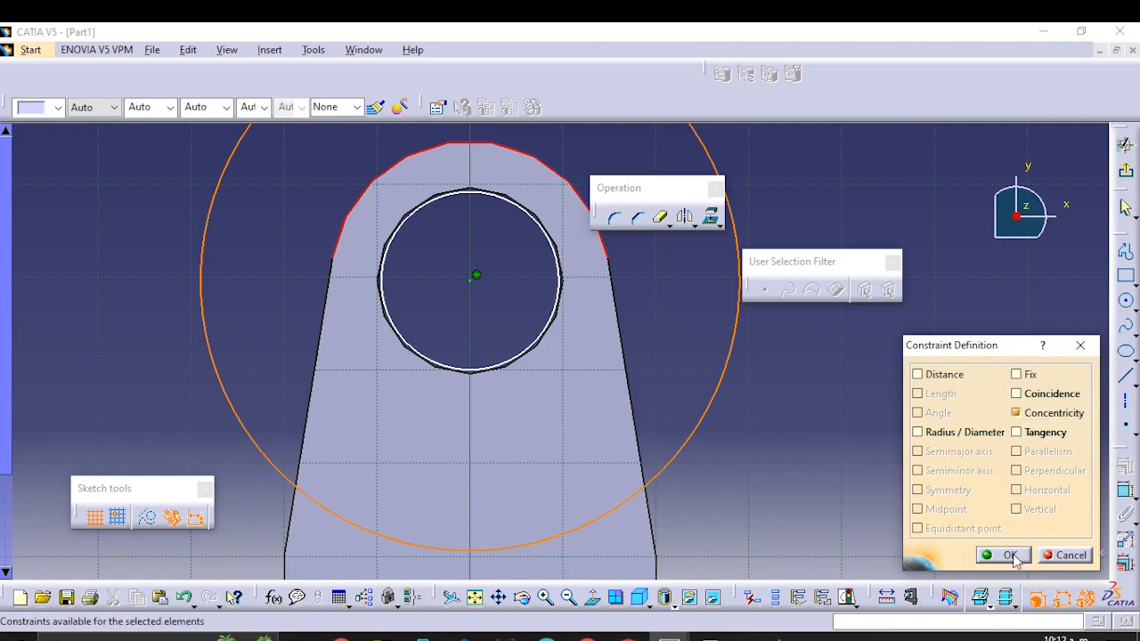
click(1004, 554)
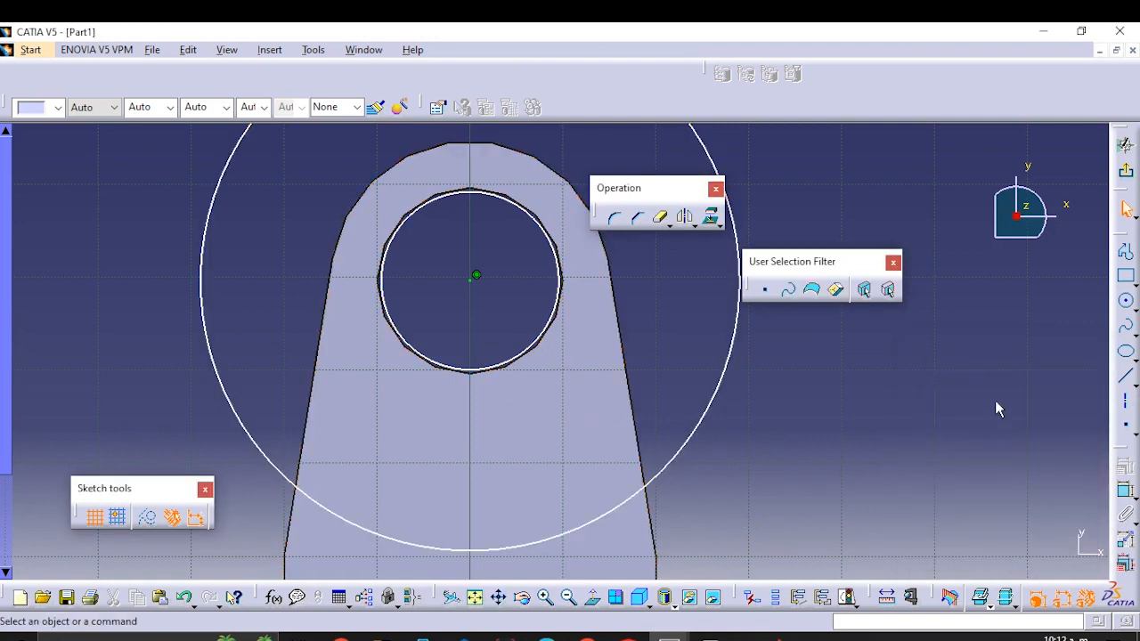
Step: Dimension the small circle's diameter
click(1124, 490)
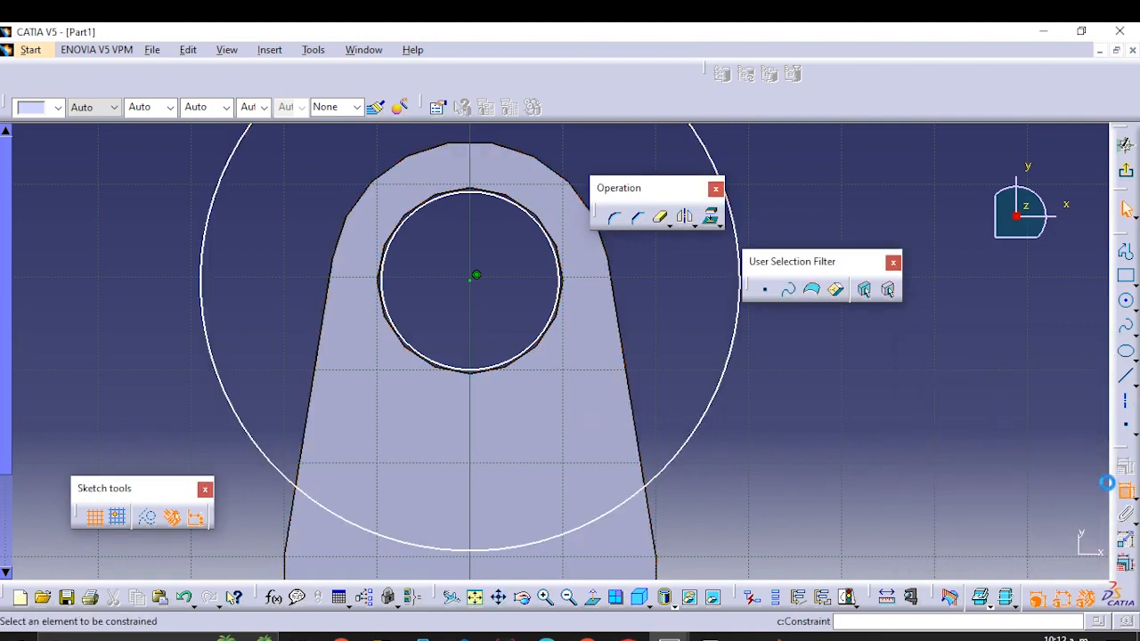
click(545, 336)
click(654, 335)
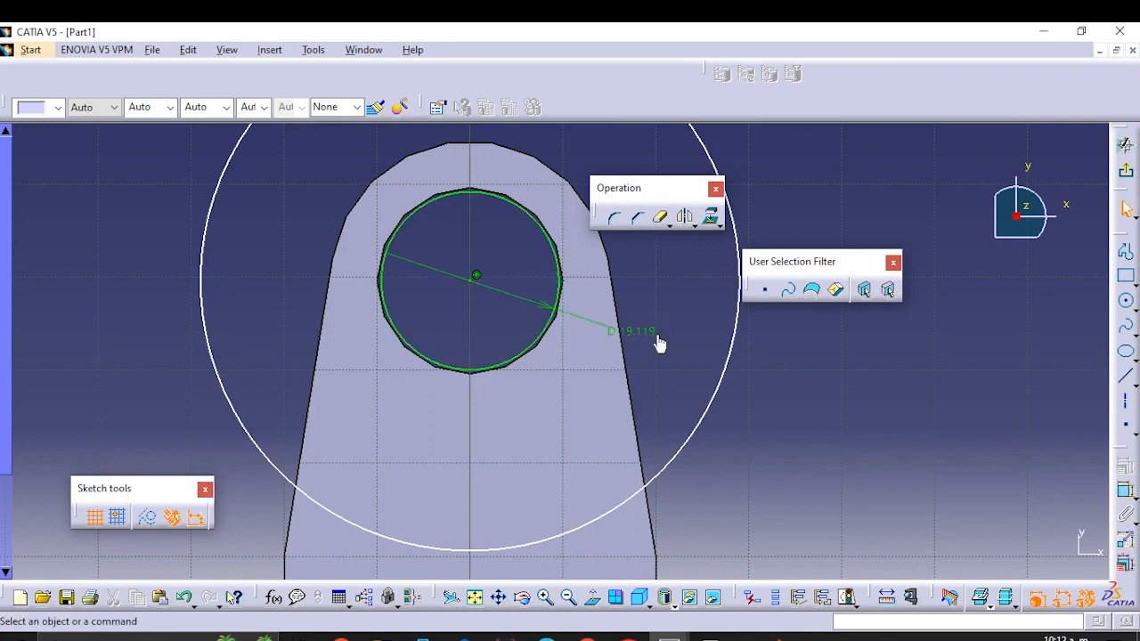
Step: Set the small circle's diameter to 20 mm
double_click(656, 336)
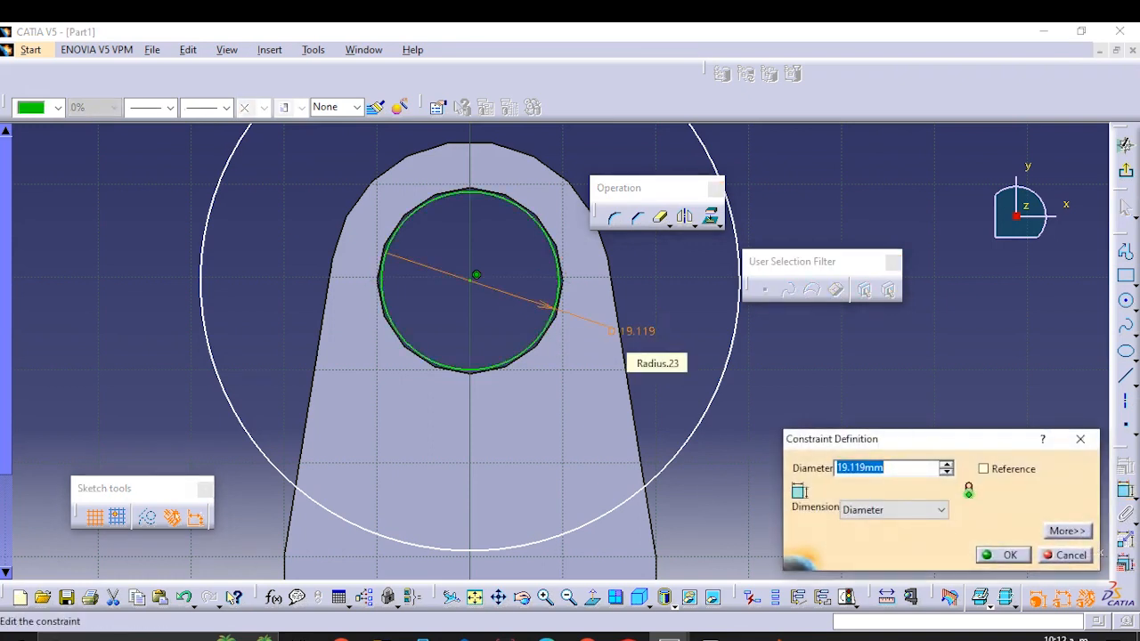
text(20)
key(Return)
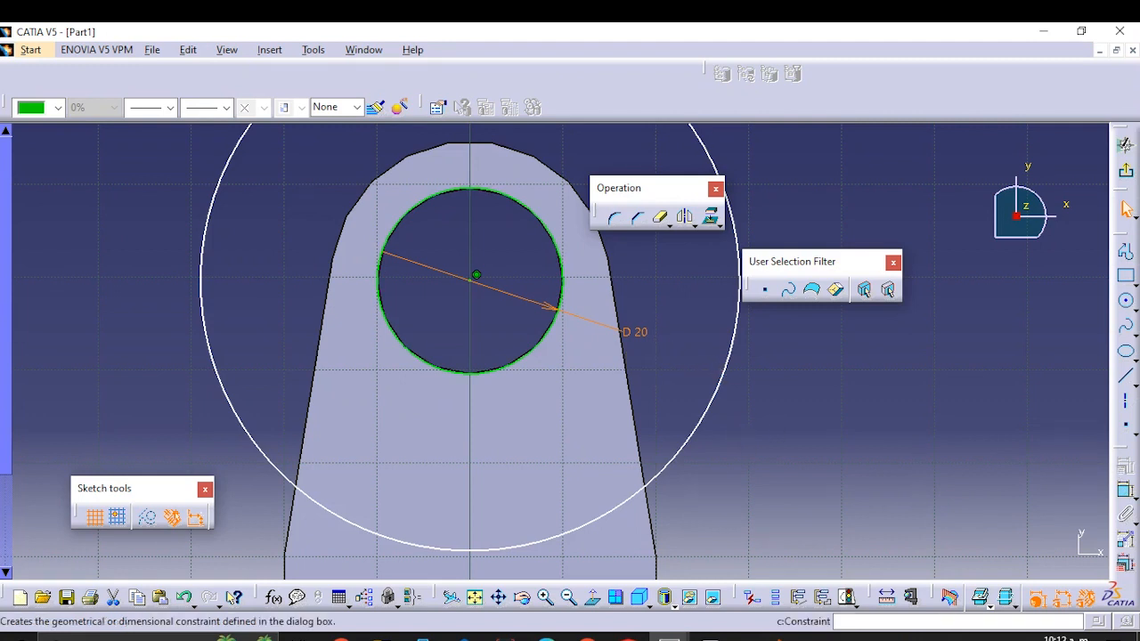
Step: Dimension the larger circle's diameter and set it to 30 mm
click(709, 412)
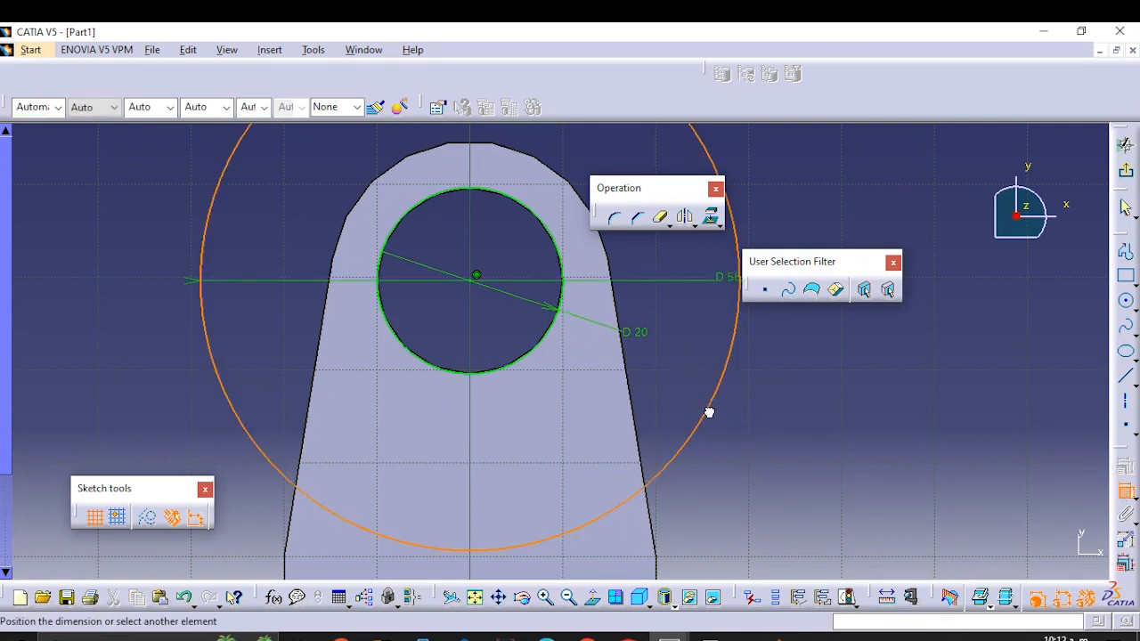
click(741, 420)
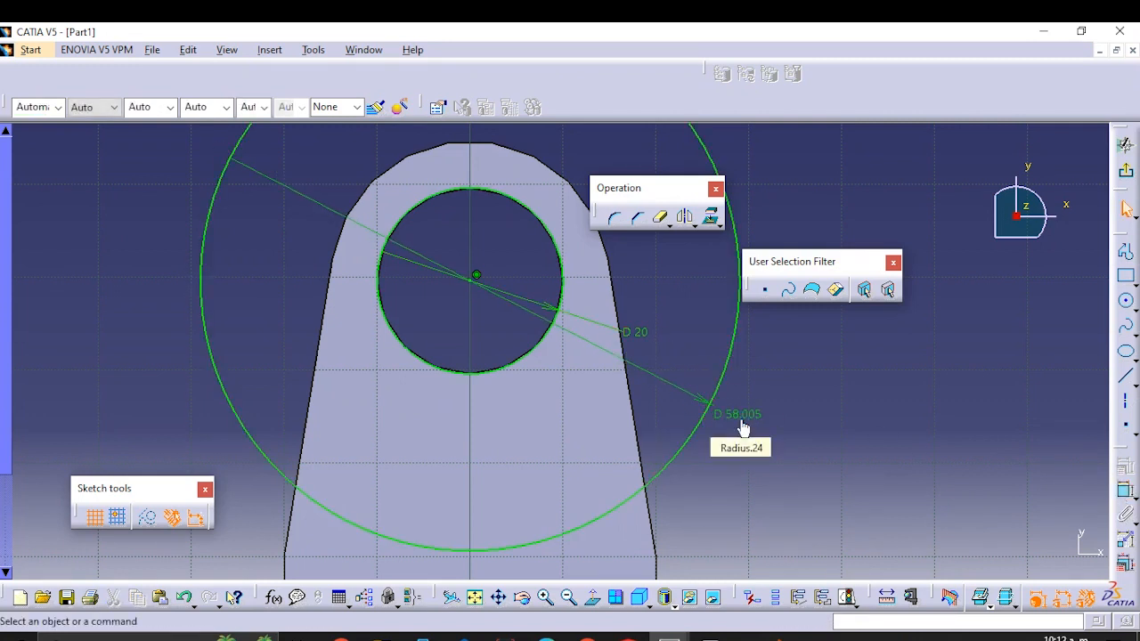
double_click(744, 428)
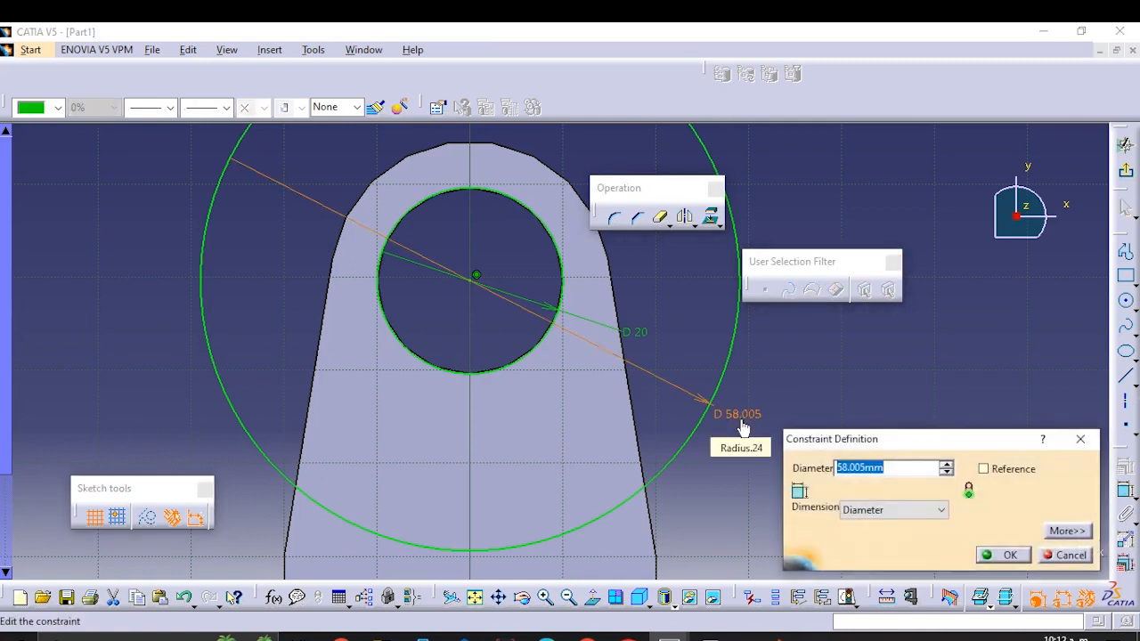
text(30)
key(Return)
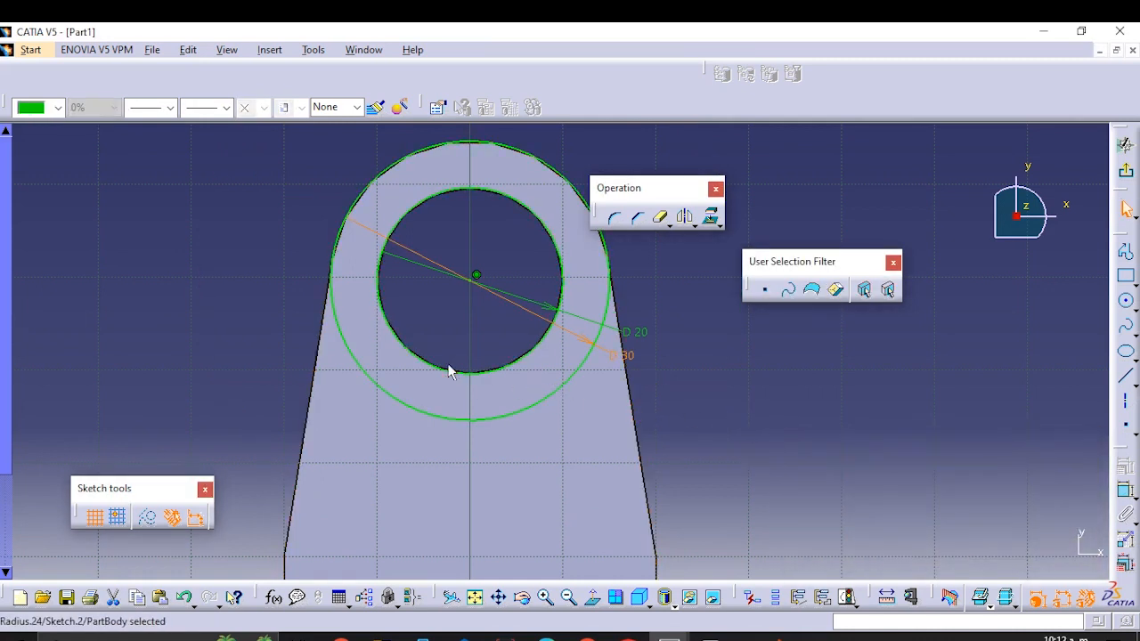
Step: Leave the sketch and pad the two-circle ring profile upward by 10 mm to form a boss around the hole
middle_drag(486, 305, 408, 316)
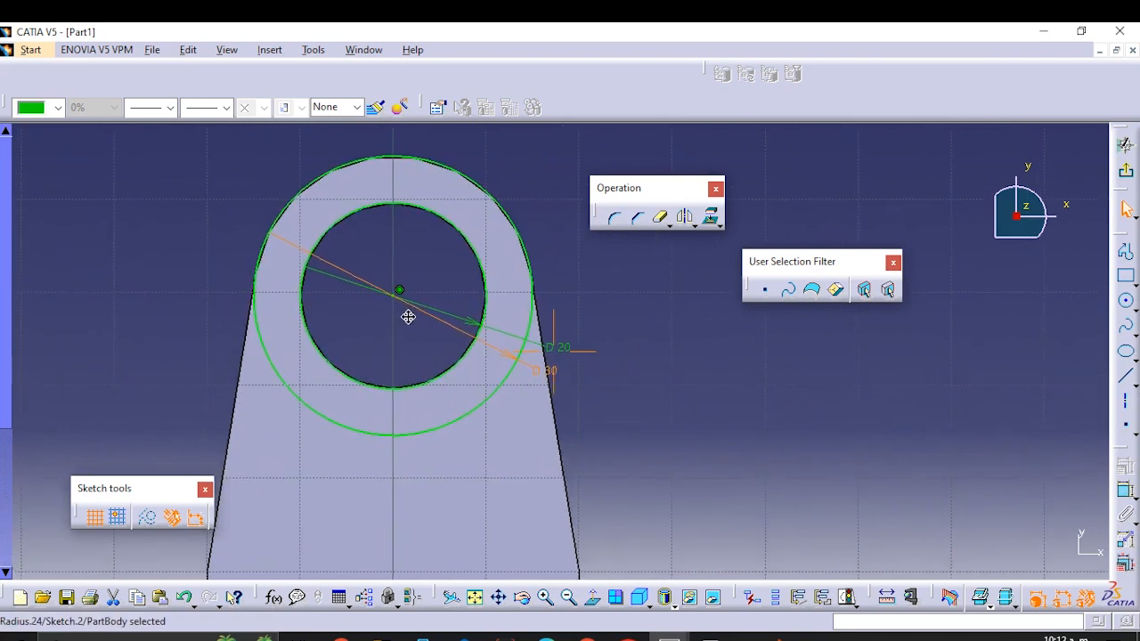
mouse_move(453, 184)
middle_down()
mouse_move(481, 71)
mouse_move(493, 215)
middle_up()
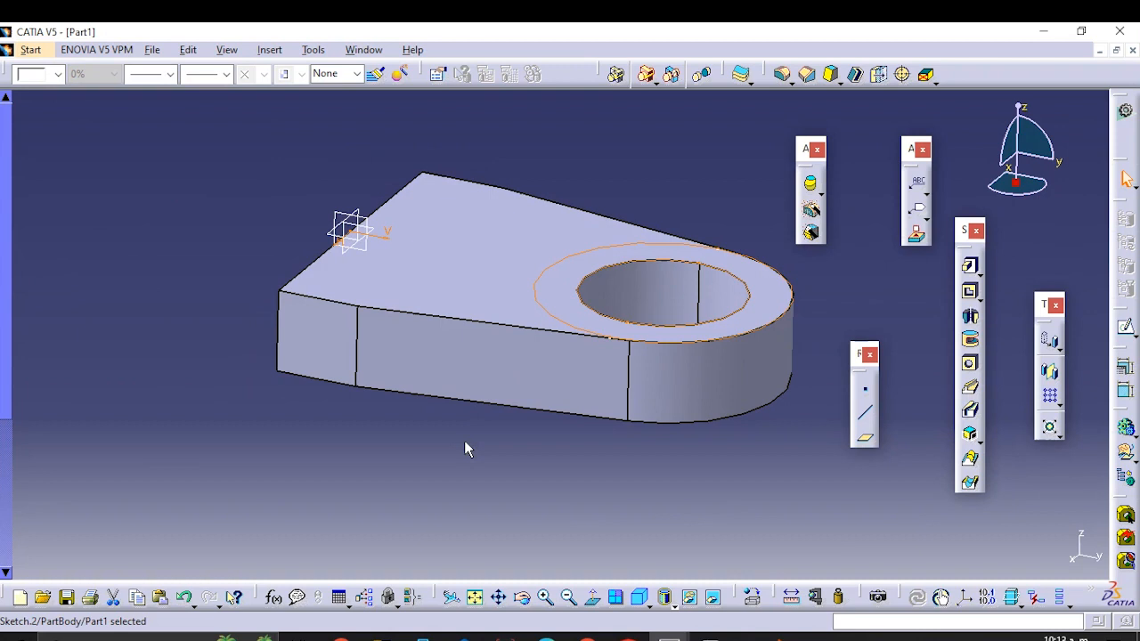
click(459, 448)
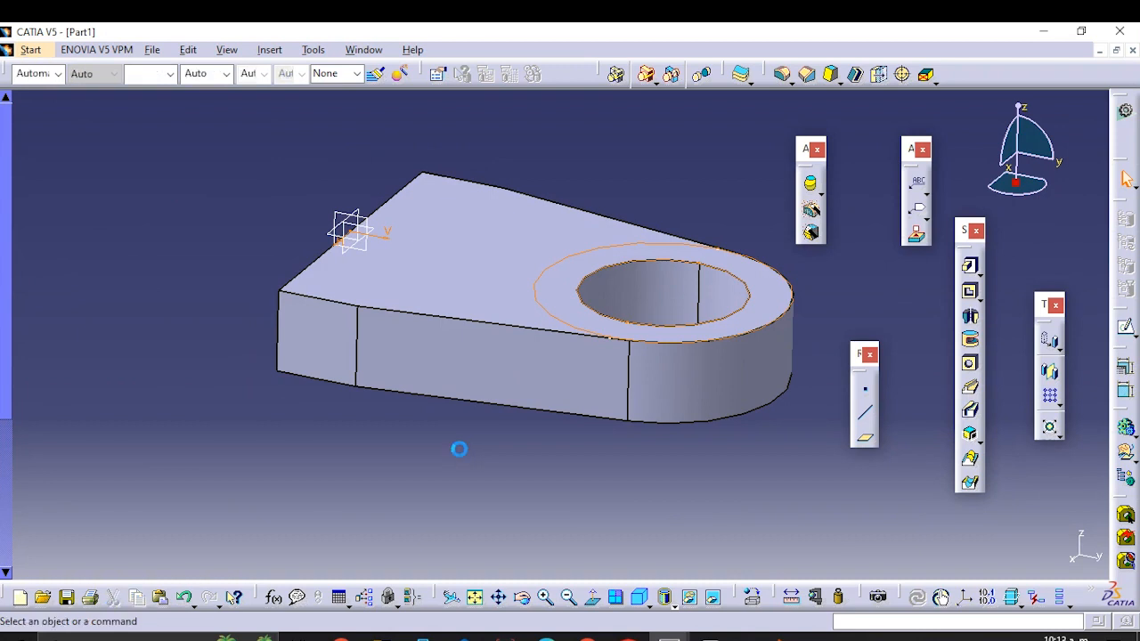
middle_drag(585, 357, 576, 375)
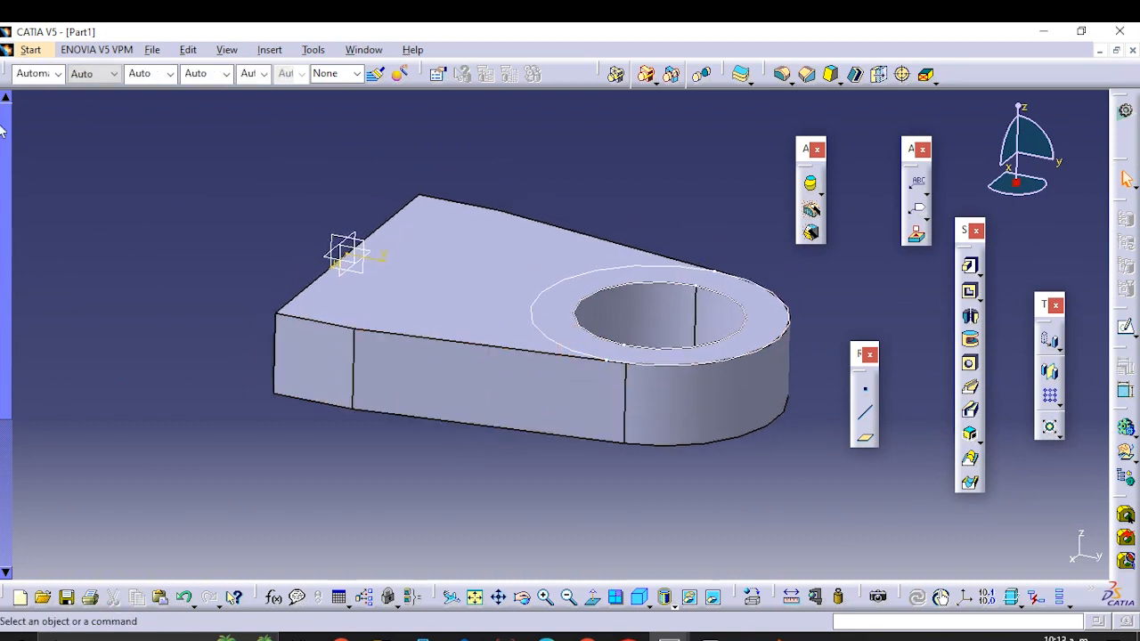
click(969, 268)
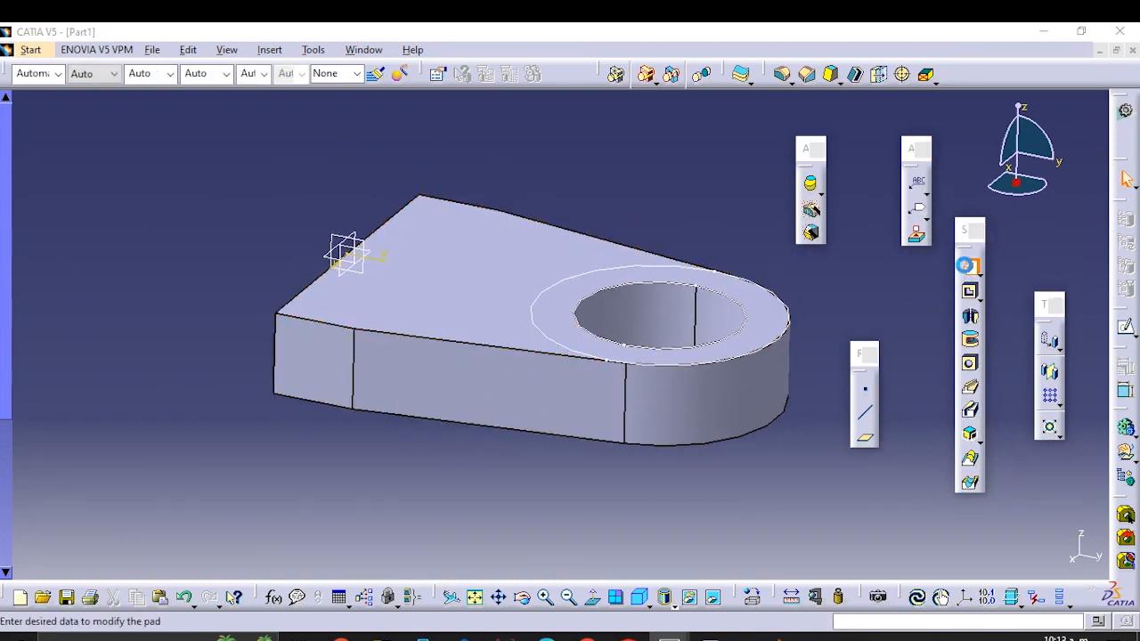
click(538, 325)
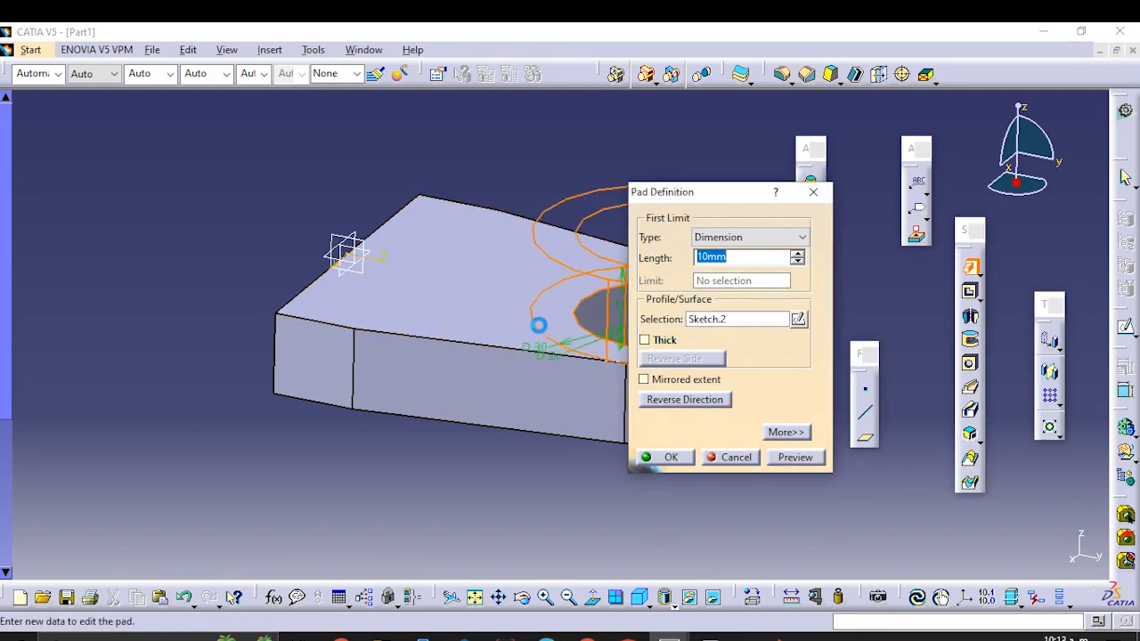
click(663, 459)
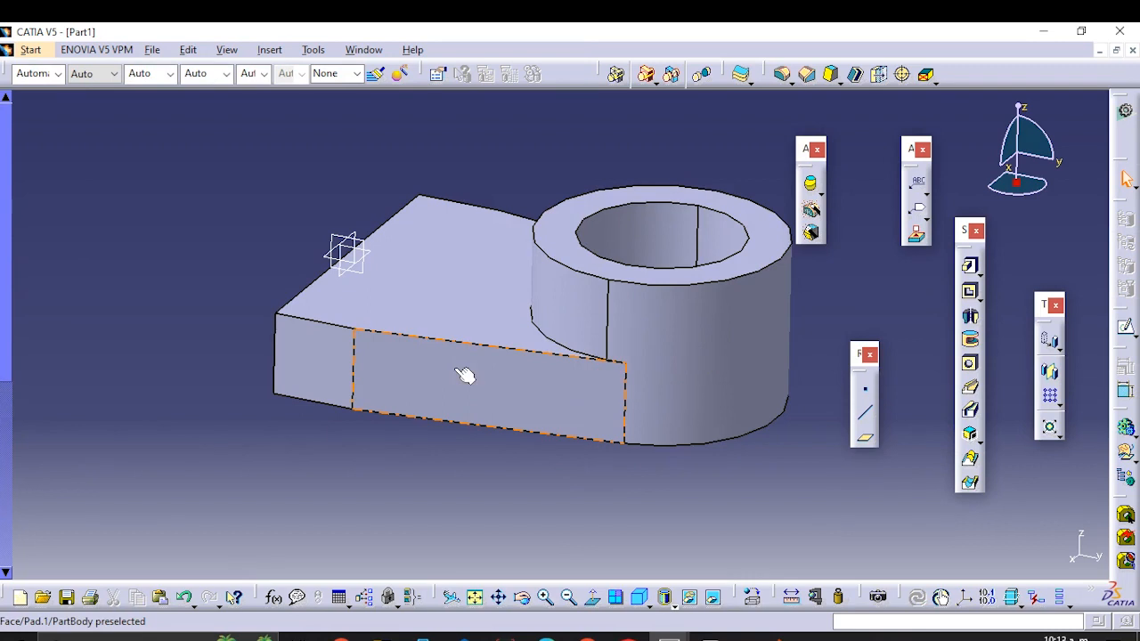
Step: Start a sketch on the flat underside face of the base plate
middle_drag(570, 483, 633, 468)
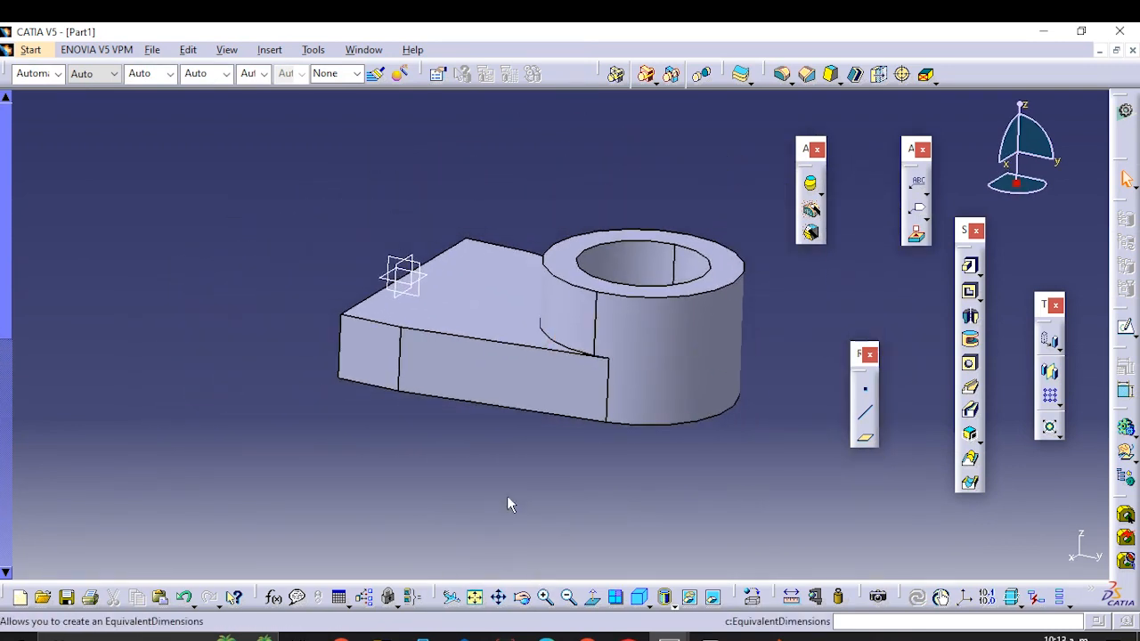
middle_drag(561, 464, 548, 429)
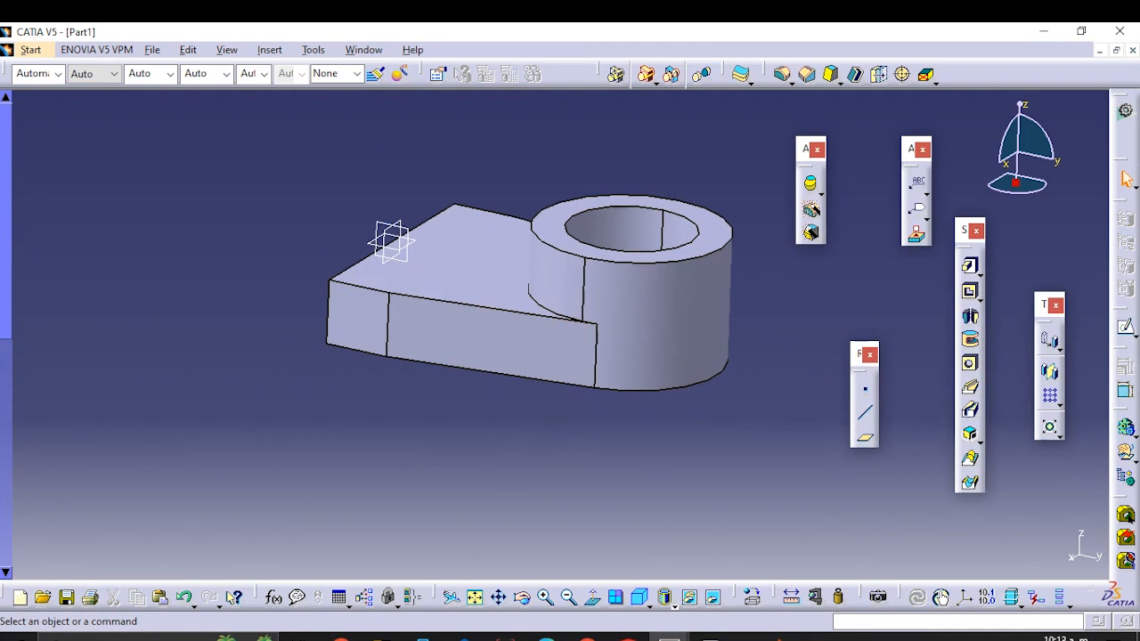
drag(2, 32, 559, 23)
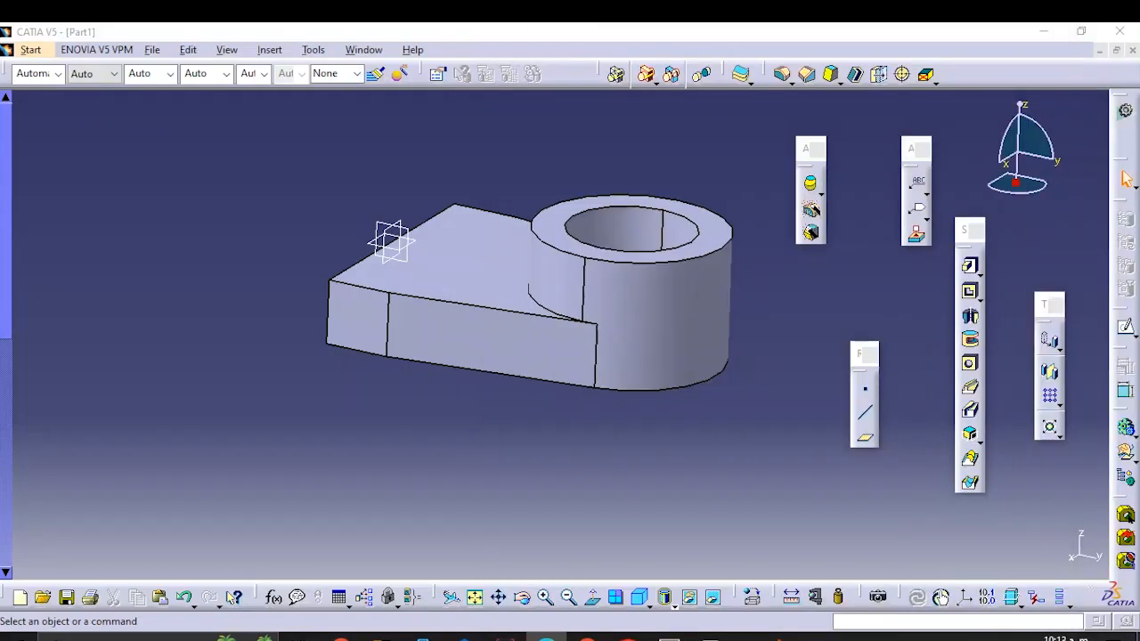
middle_drag(603, 437, 610, 389)
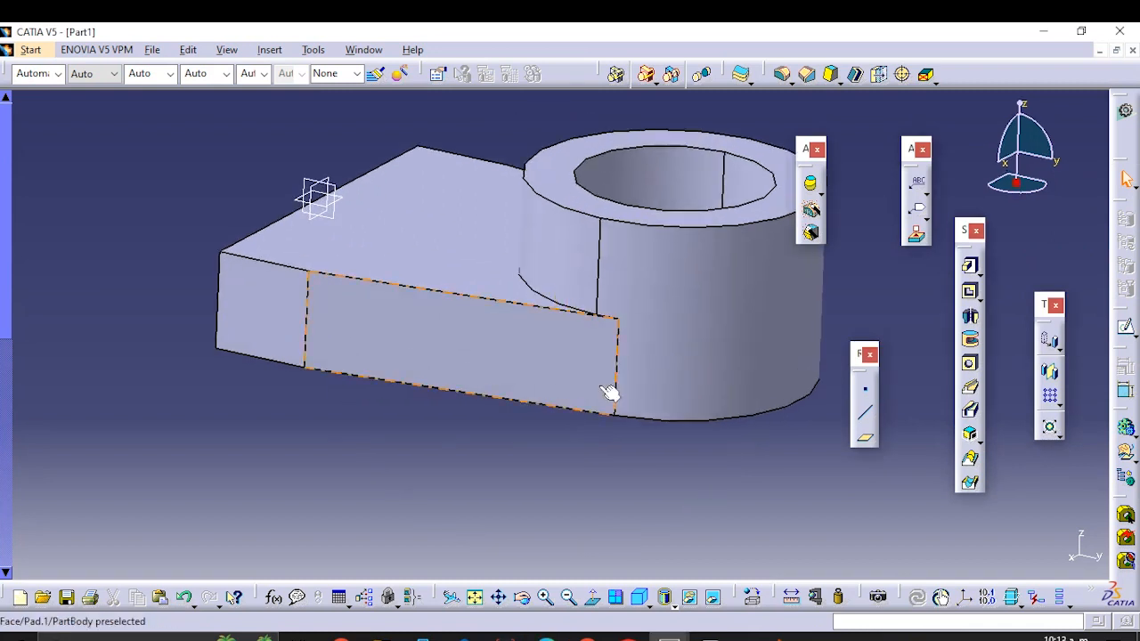
middle_drag(578, 425, 574, 441)
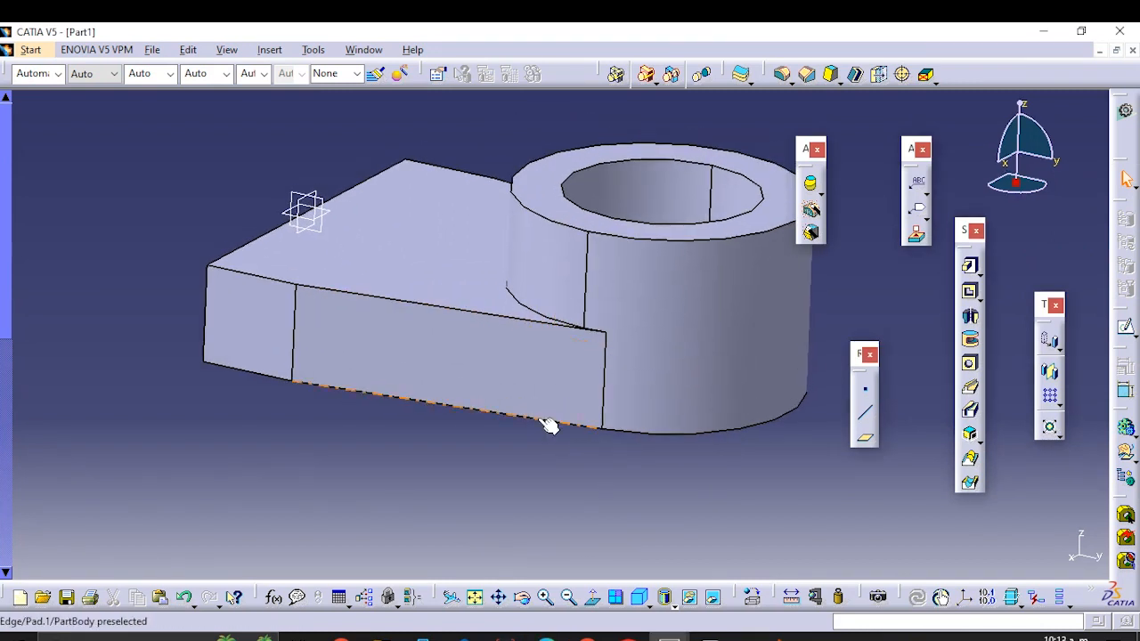
middle_click(538, 418)
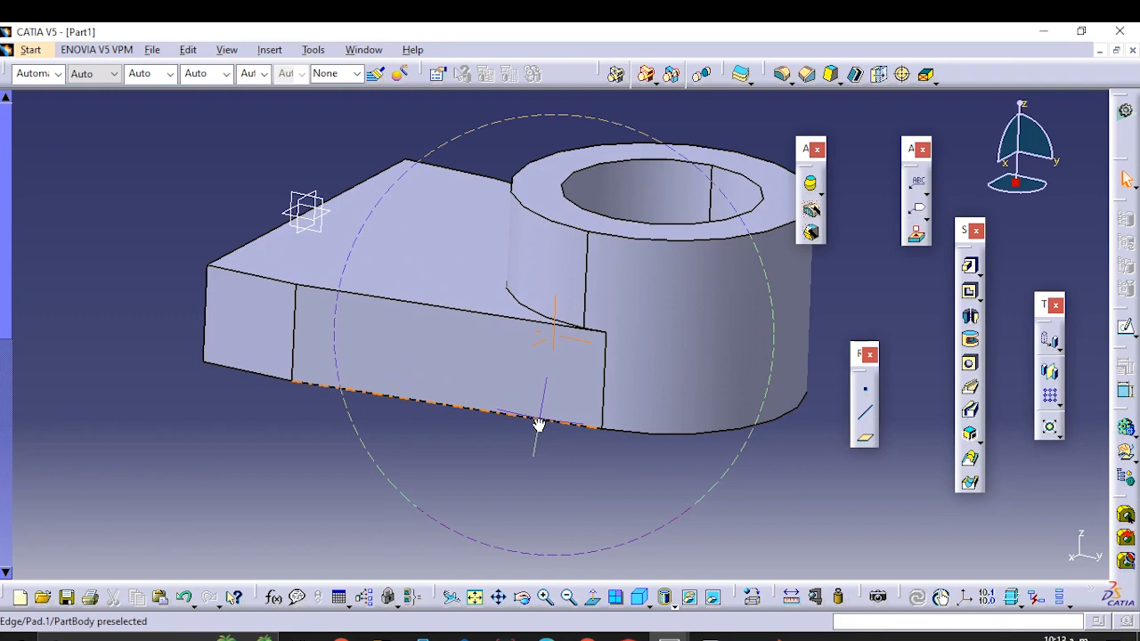
middle_drag(537, 425, 511, 386)
click(509, 457)
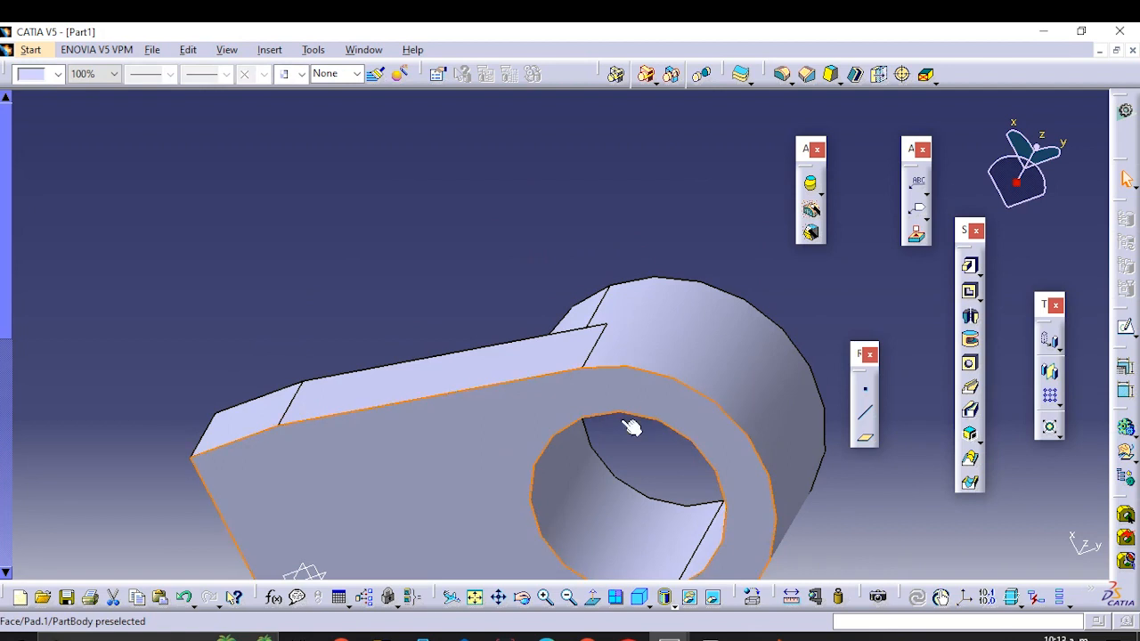
click(1125, 324)
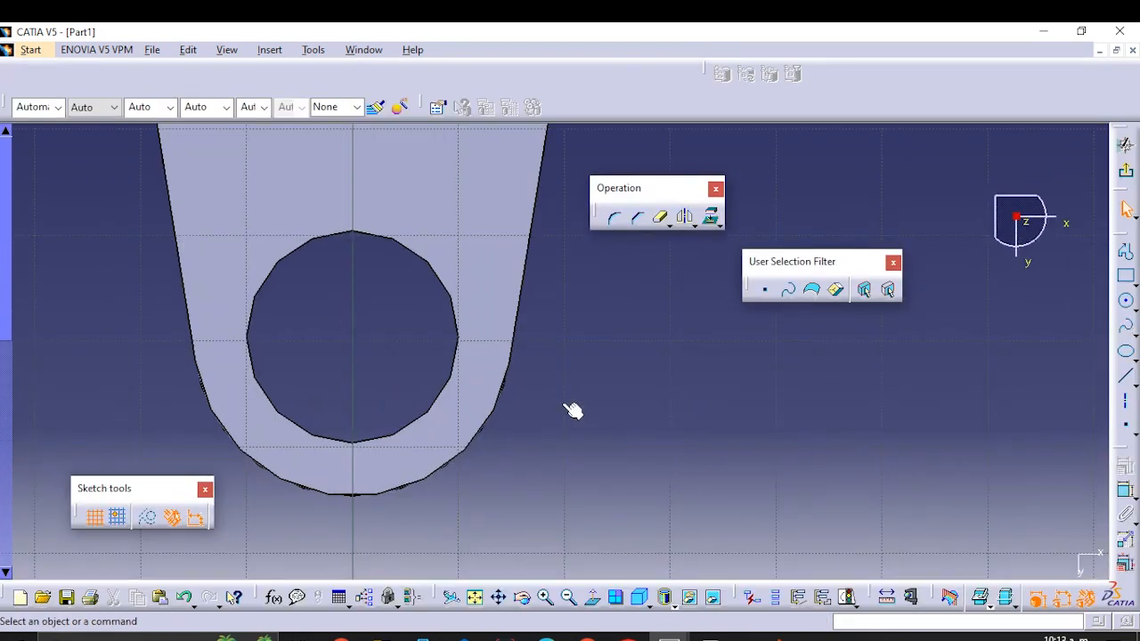
Step: Set the view's render style to parallel projection, without perspective
mouse_move(572, 411)
middle_down()
mouse_move(564, 394)
mouse_move(549, 528)
middle_up()
middle_drag(570, 307, 582, 381)
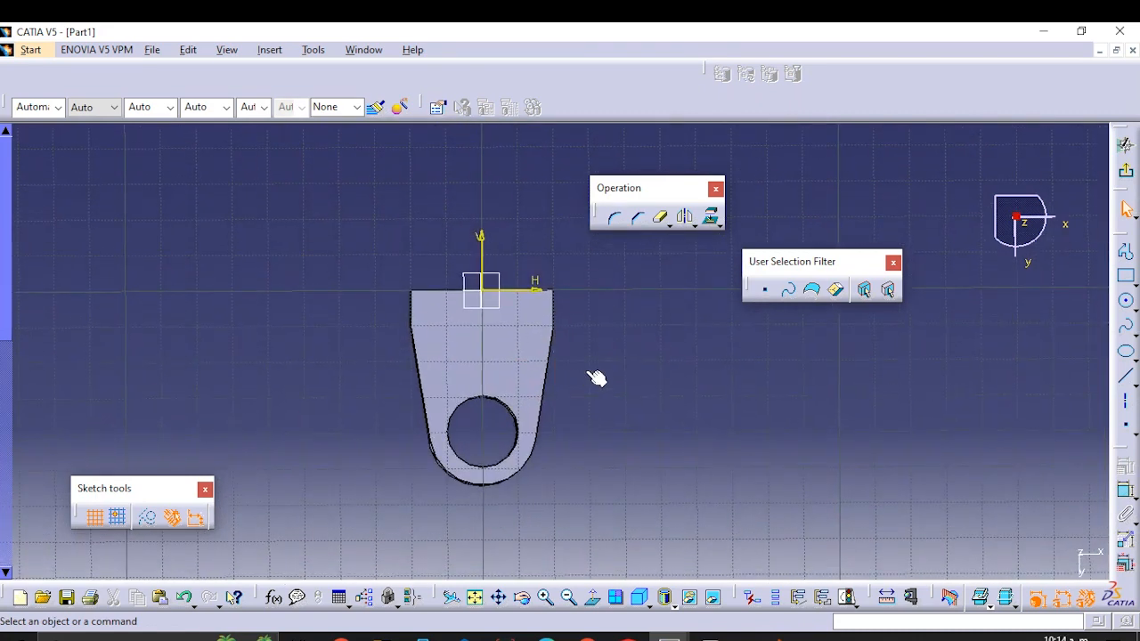
click(593, 600)
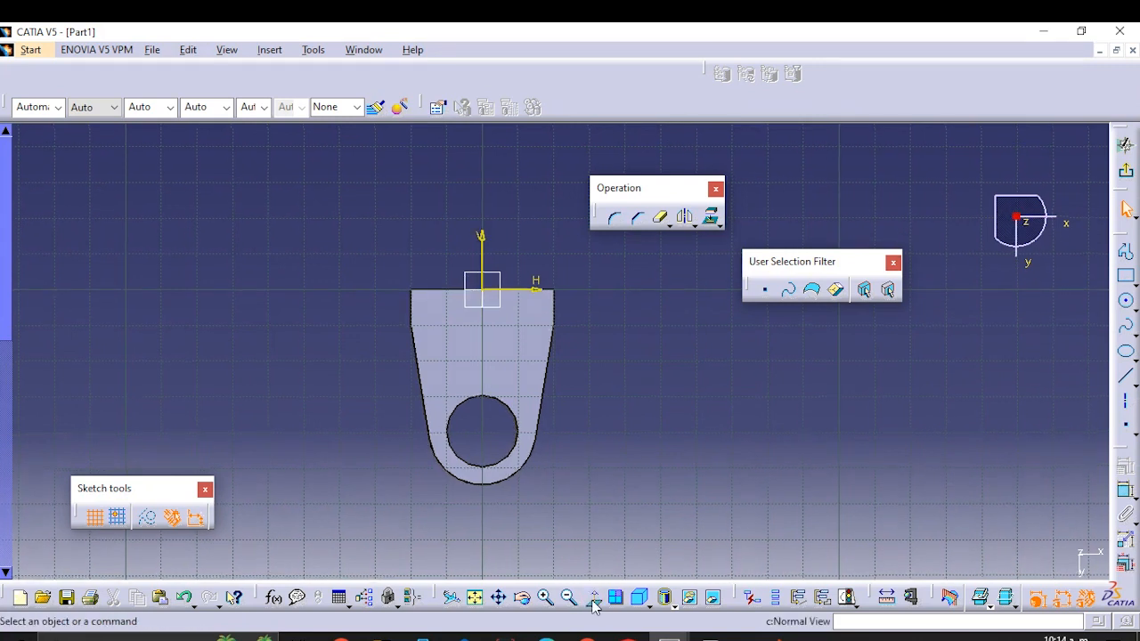
middle_drag(572, 396, 577, 287)
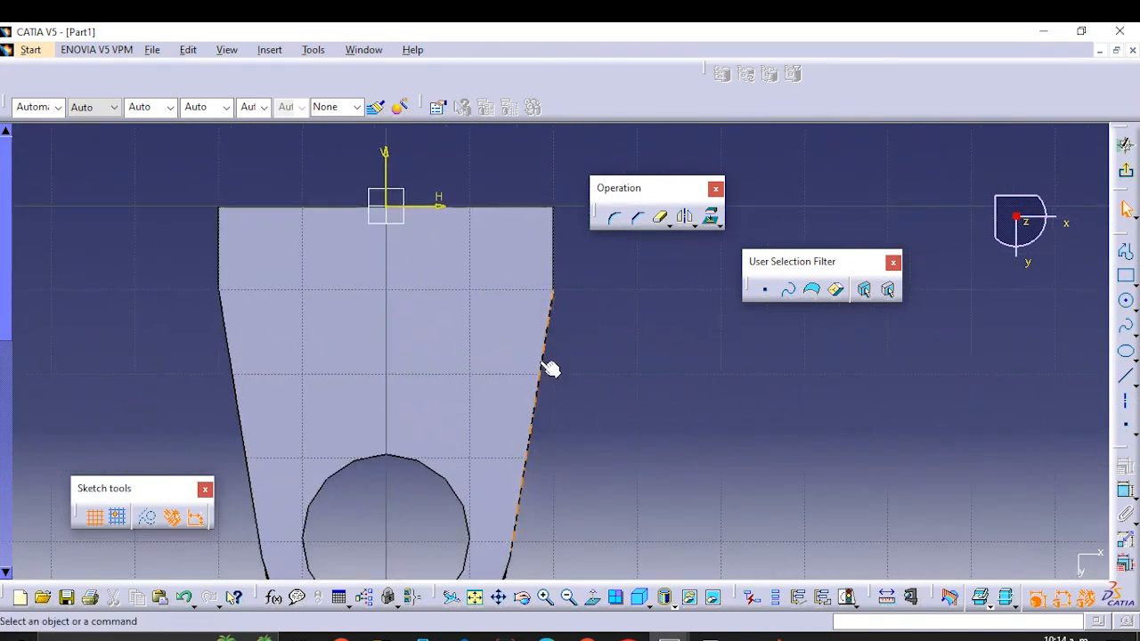
middle_click(544, 343)
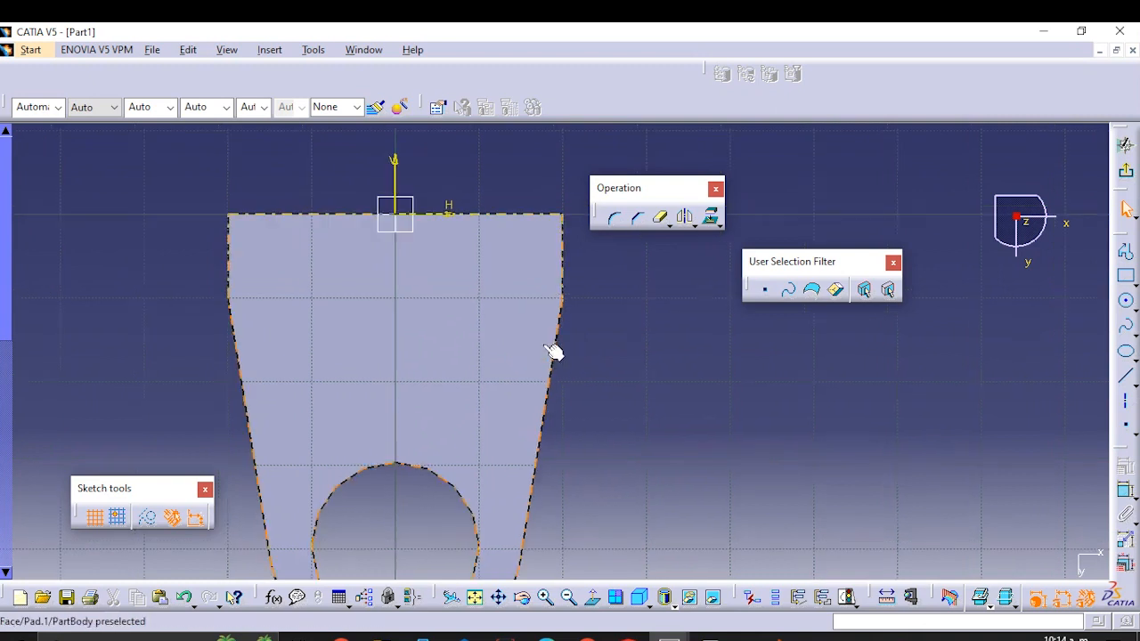
click(228, 52)
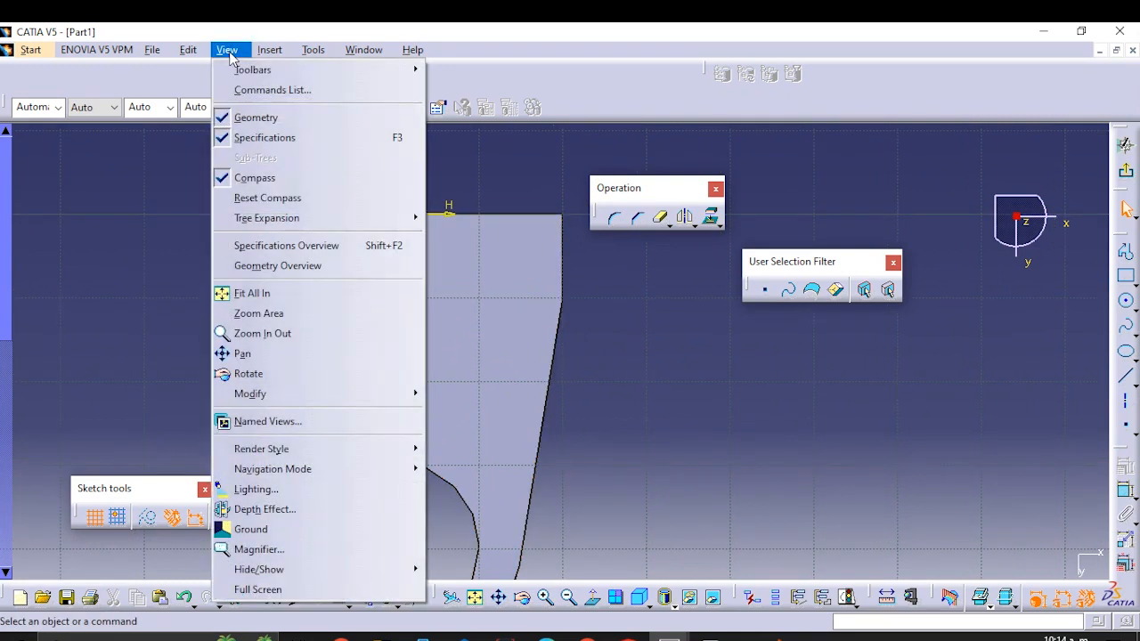
mouse_move(345, 454)
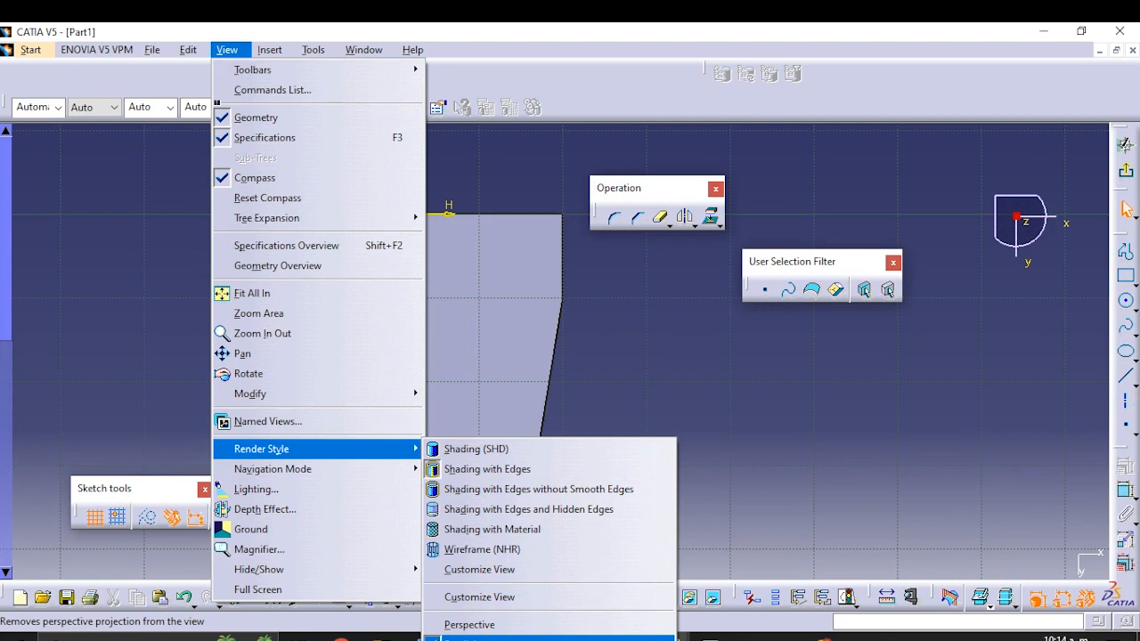
click(499, 638)
middle_click(586, 456)
middle_drag(577, 434, 590, 537)
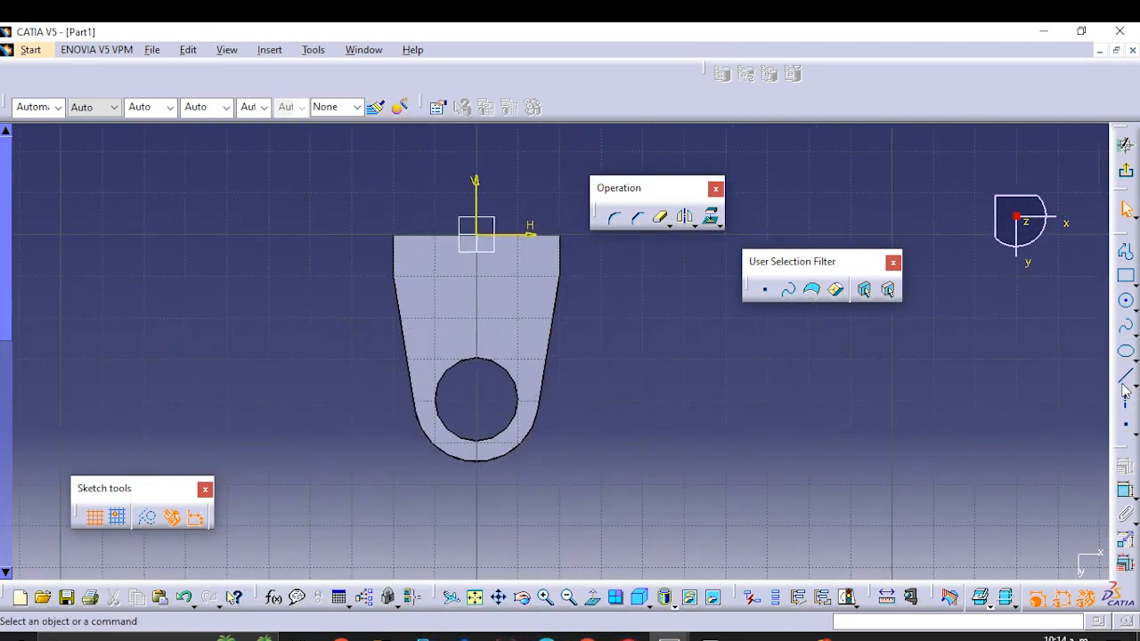
Step: Draw a rectangle about 40 by 10 mm along the base's straight end, starting at its corner at H -20 mm, V 0 mm
click(1126, 276)
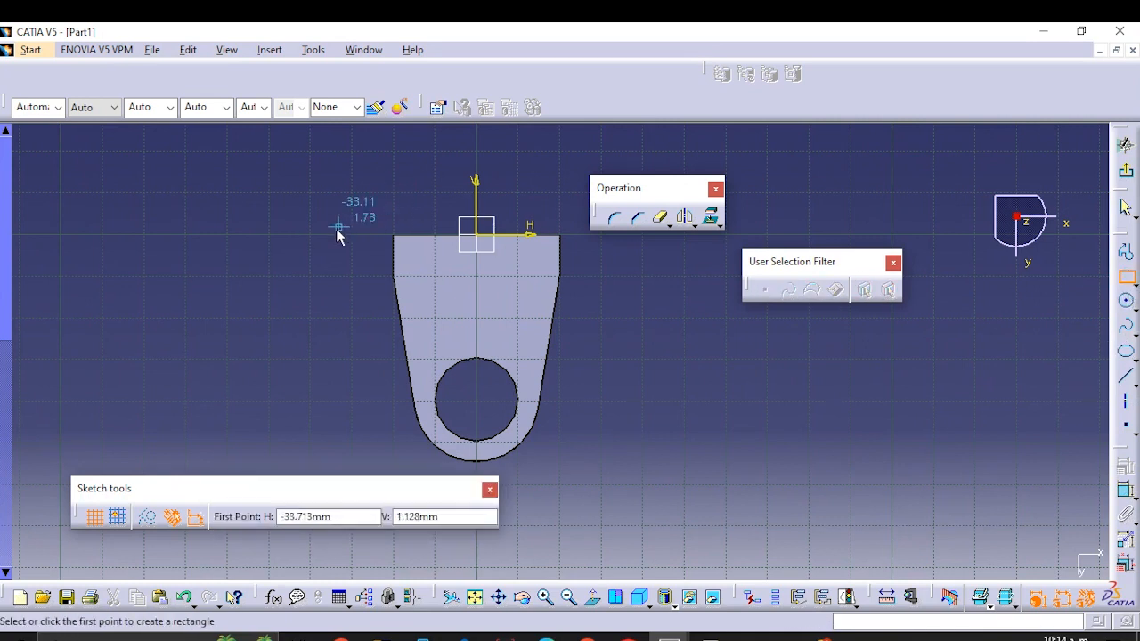
mouse_move(405, 253)
middle_down()
mouse_move(435, 295)
mouse_move(483, 326)
mouse_move(458, 287)
mouse_move(513, 231)
middle_up()
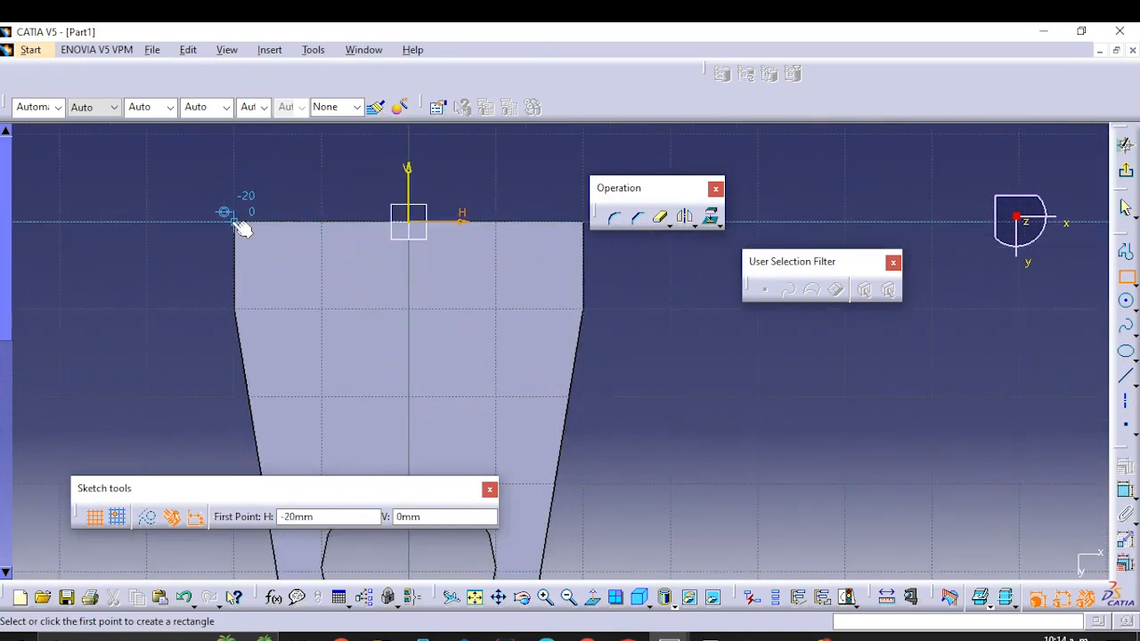
click(235, 222)
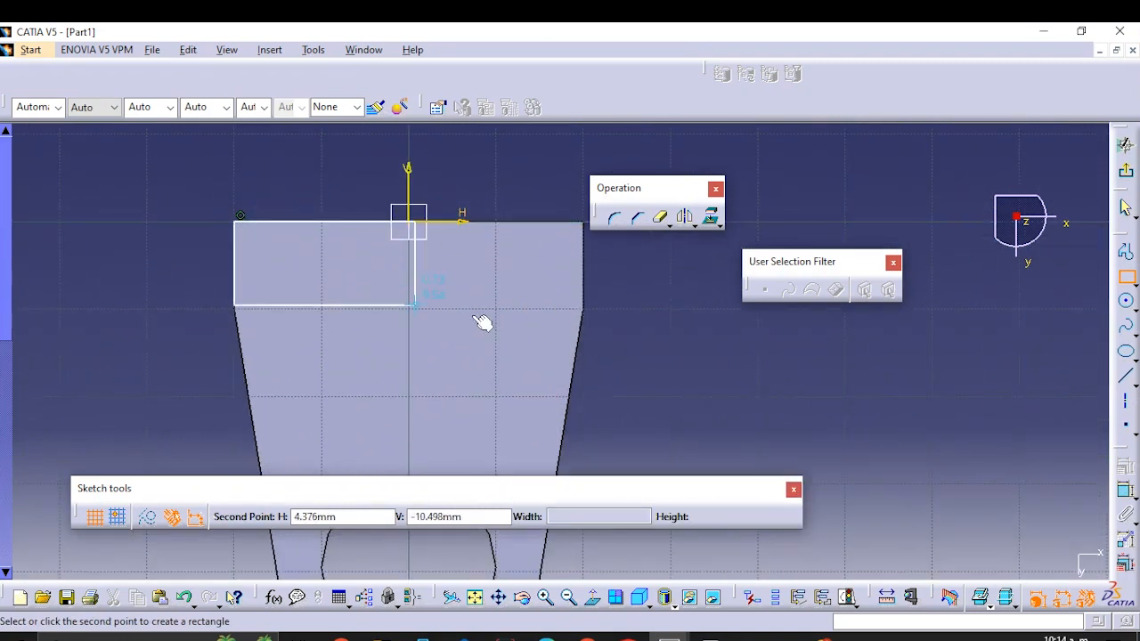
click(582, 309)
middle_drag(491, 265, 483, 320)
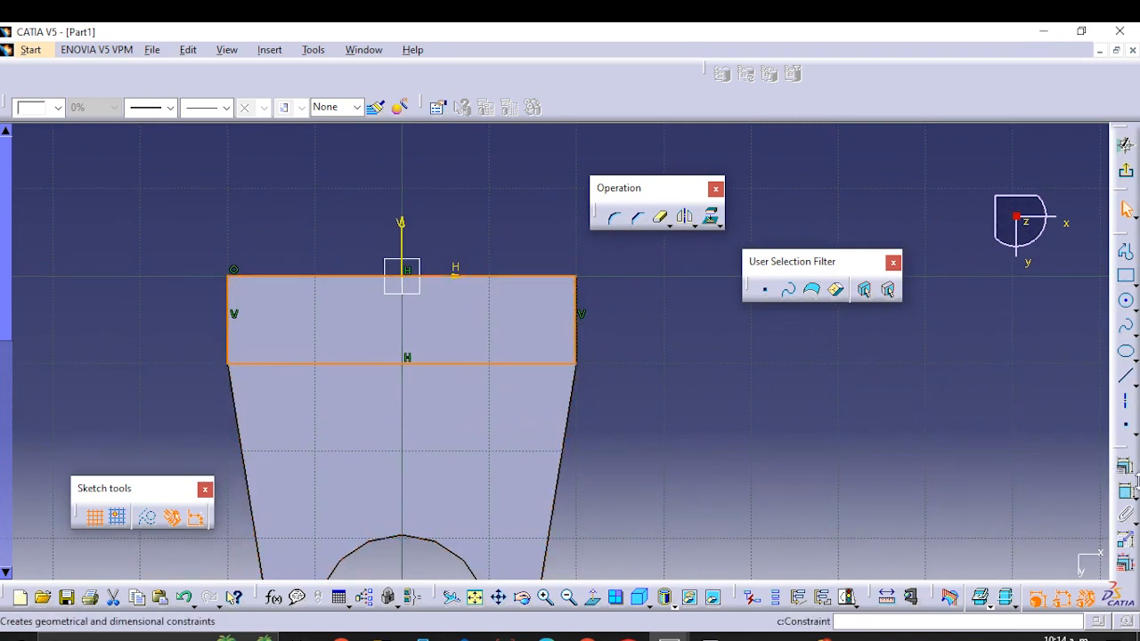
Step: Dimension the rectangle's short side and set it to 10 mm
click(1125, 490)
click(580, 352)
click(644, 341)
double_click(642, 334)
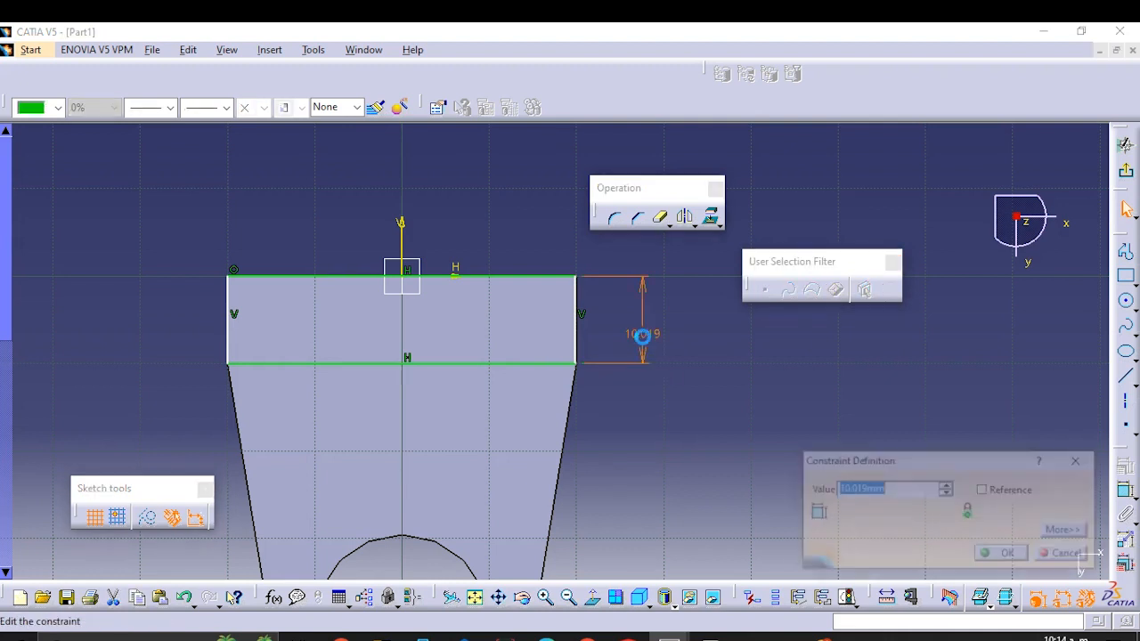
text(10)
key(Return)
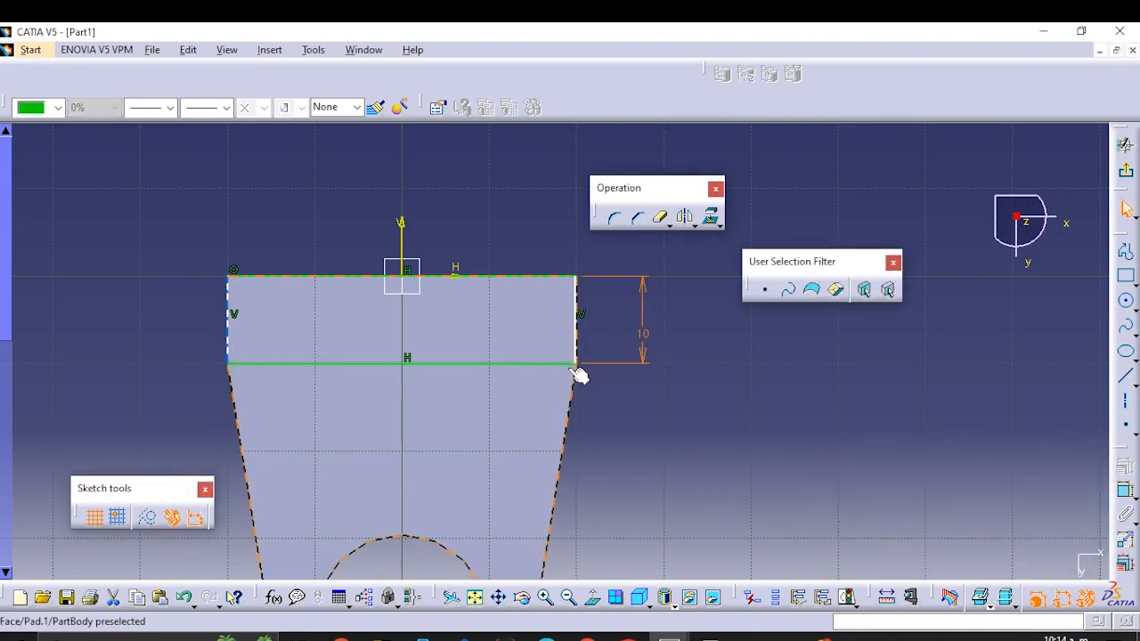
Step: Shift the rectangle slightly sideways along the base's straight edge, towards negative H
click(514, 272)
drag(513, 277, 491, 315)
click(580, 407)
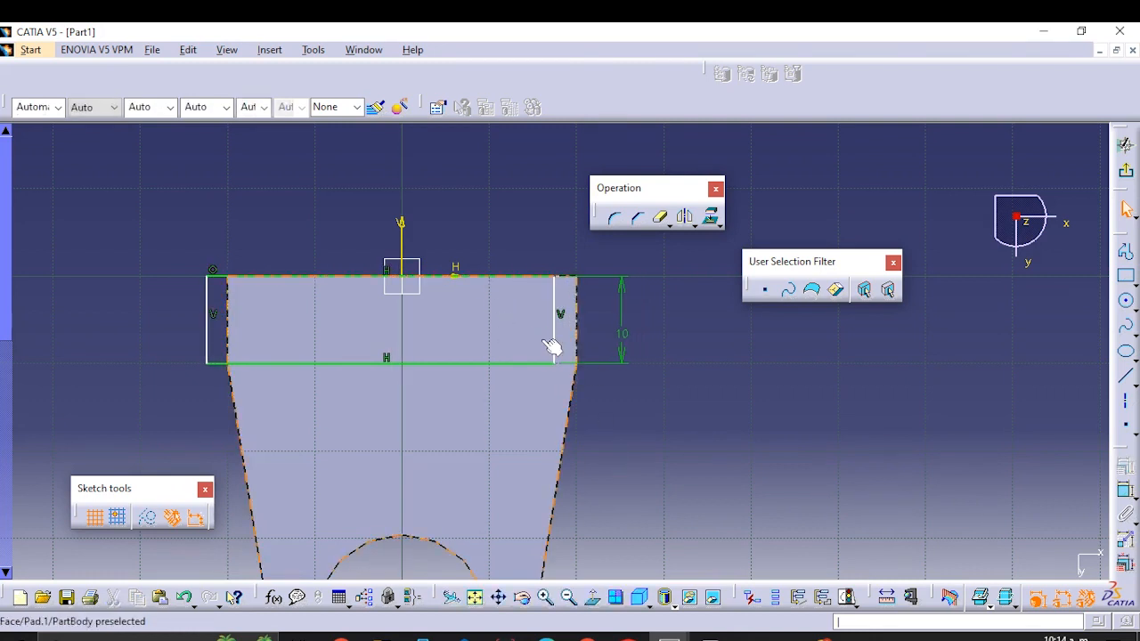
click(554, 333)
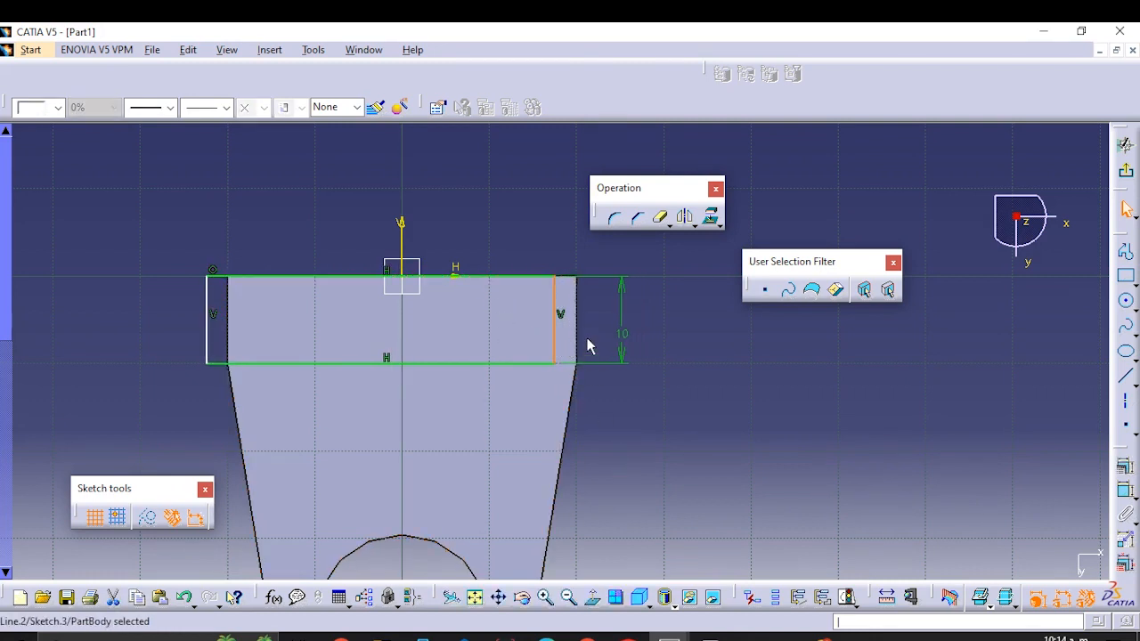
click(584, 340)
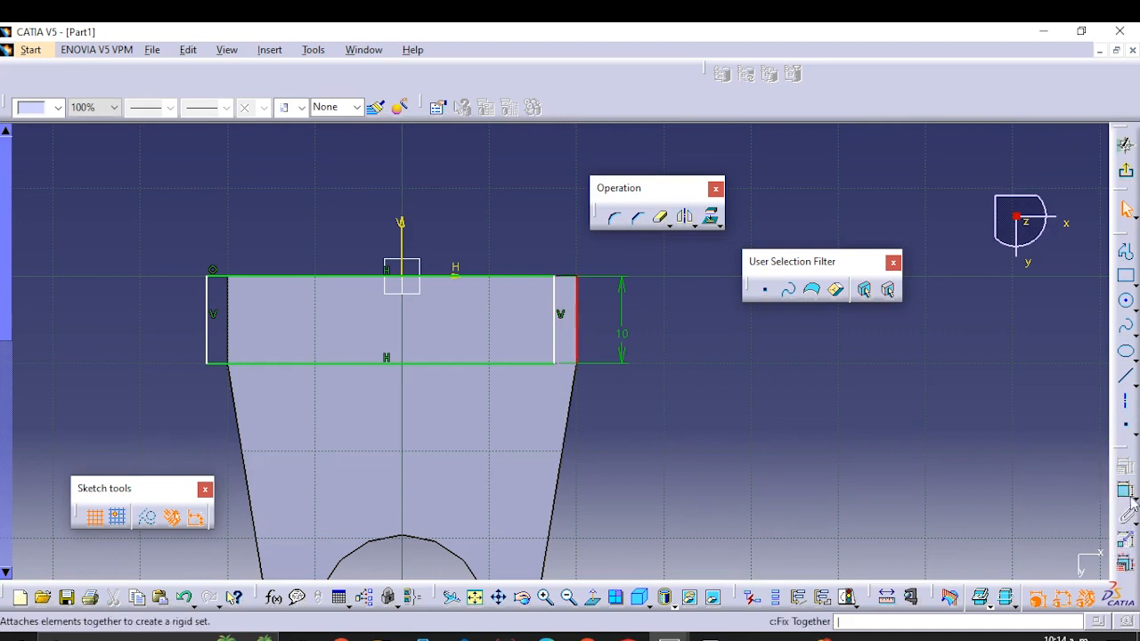
click(977, 481)
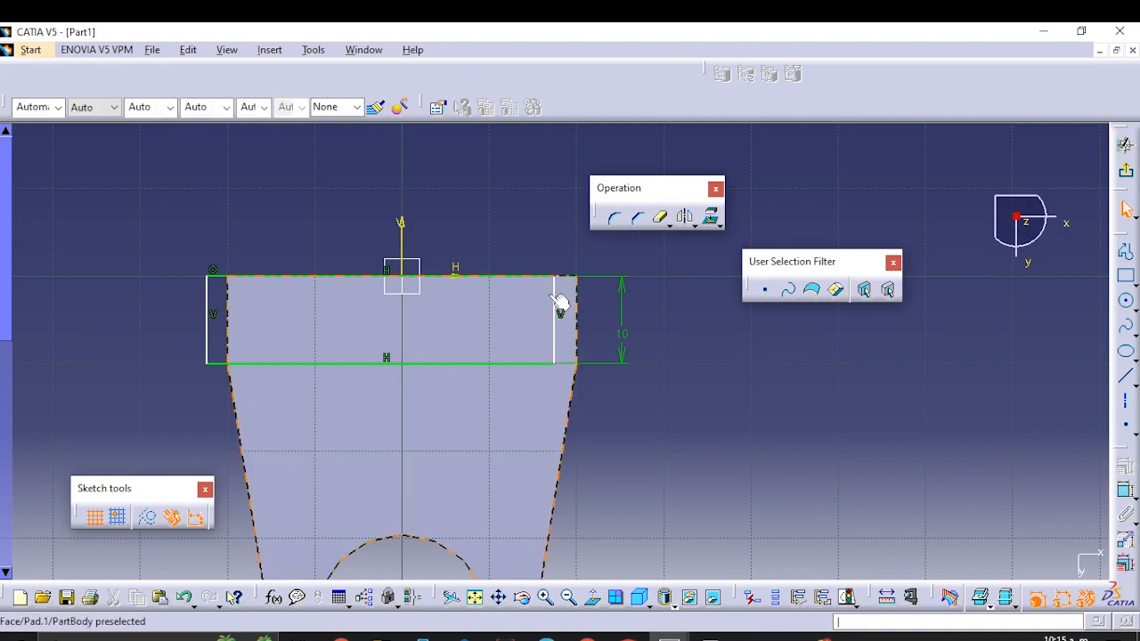
click(507, 318)
click(743, 425)
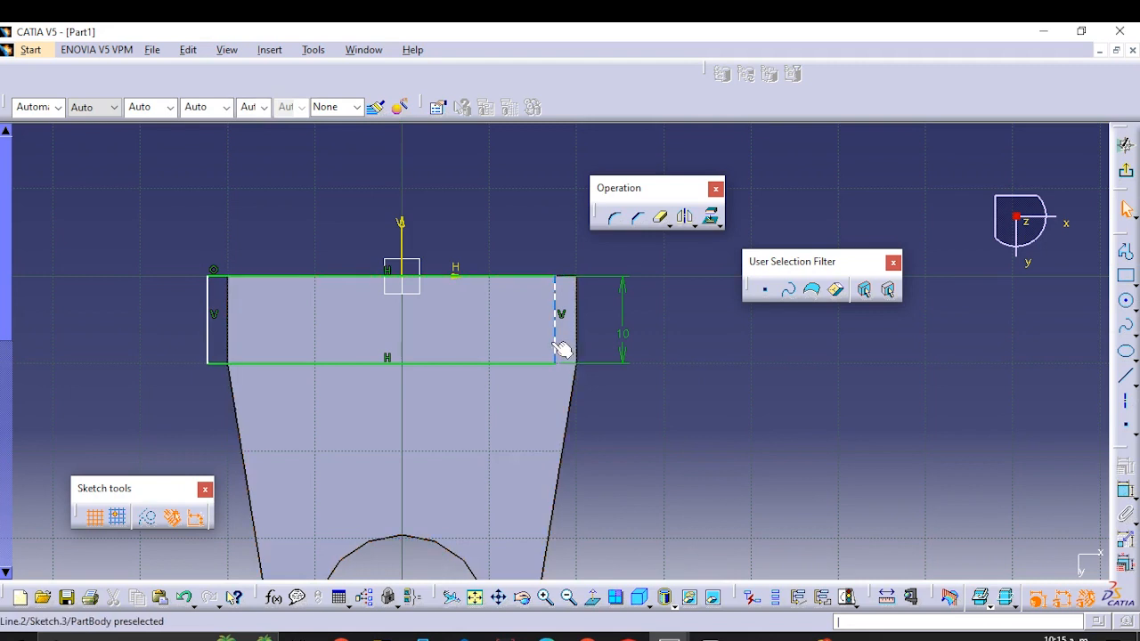
Step: Constrain the rectangle's short side nearest the positive H end to be coincident with the base's adjacent side edge
click(558, 346)
ctrl+click(575, 350)
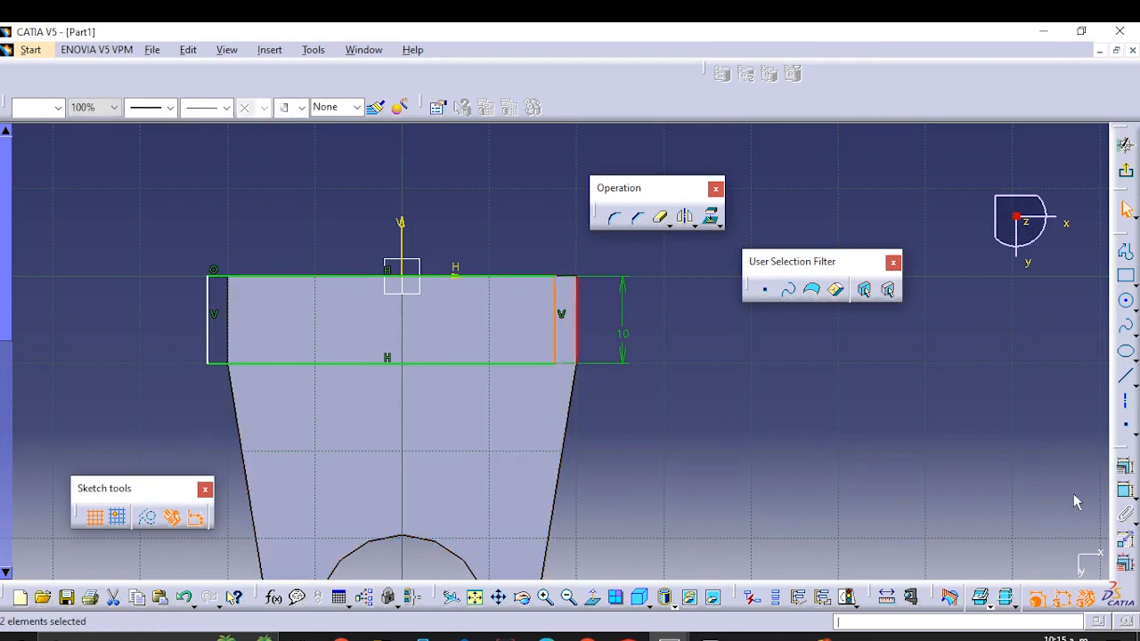
click(1124, 465)
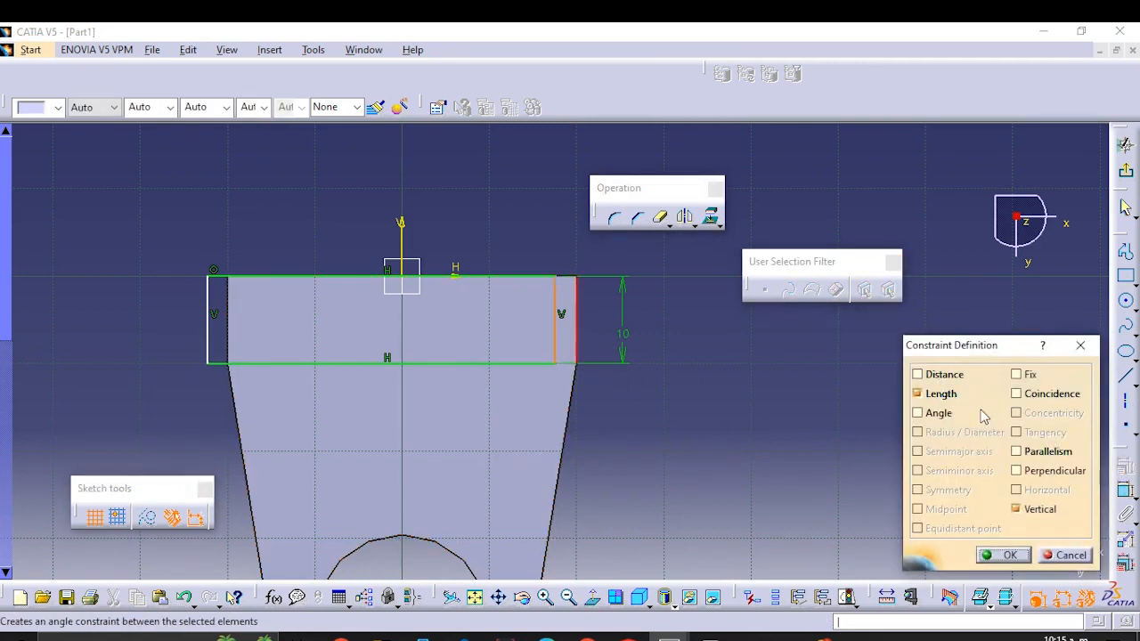
click(1042, 394)
click(1001, 554)
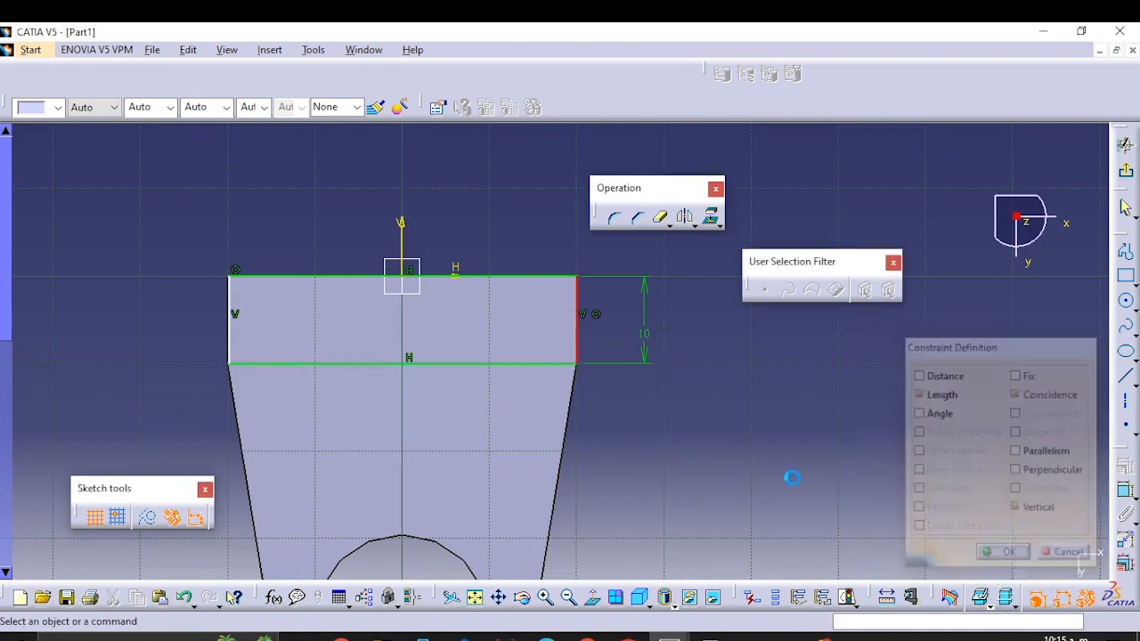
Step: Constrain the rectangle's other short side, on the negative H side, to be coincident with the base's side edge
drag(233, 337, 300, 347)
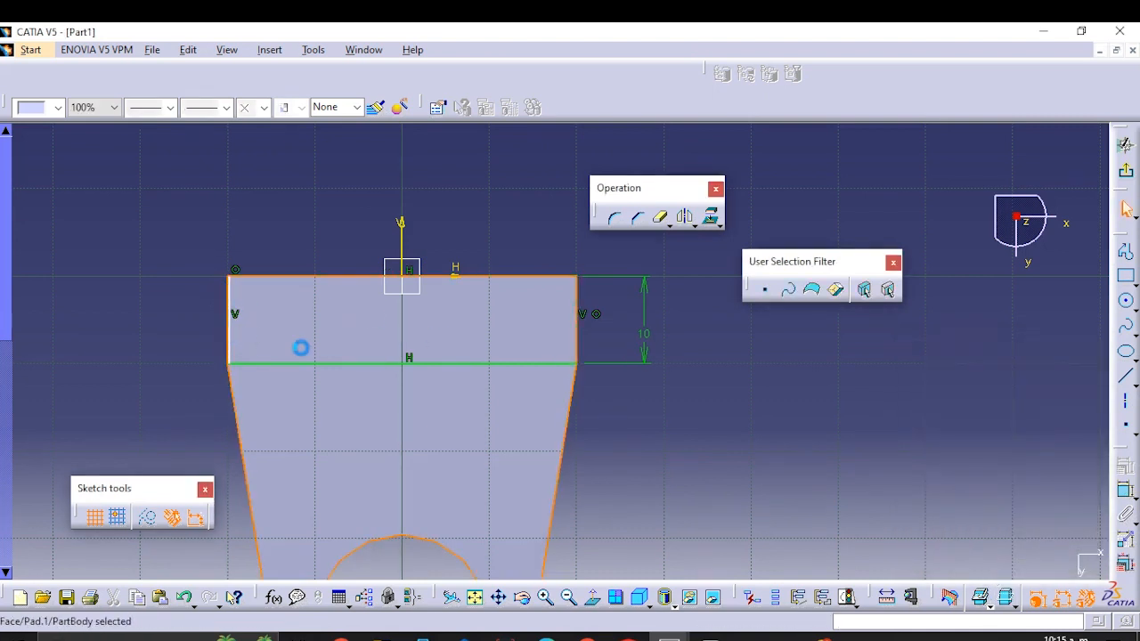
mouse_move(230, 346)
mouse_down()
mouse_move(291, 353)
mouse_move(223, 352)
mouse_up()
click(107, 319)
mouse_move(207, 346)
middle_down()
mouse_move(220, 288)
mouse_move(454, 356)
middle_up()
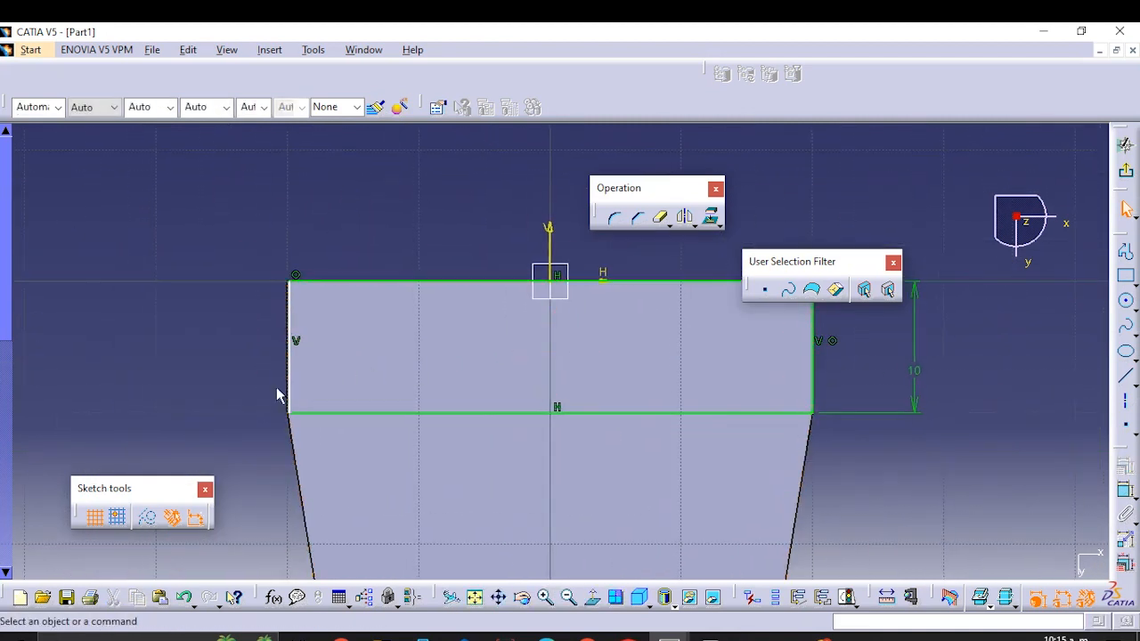
click(299, 398)
middle_drag(294, 419, 312, 354)
click(126, 431)
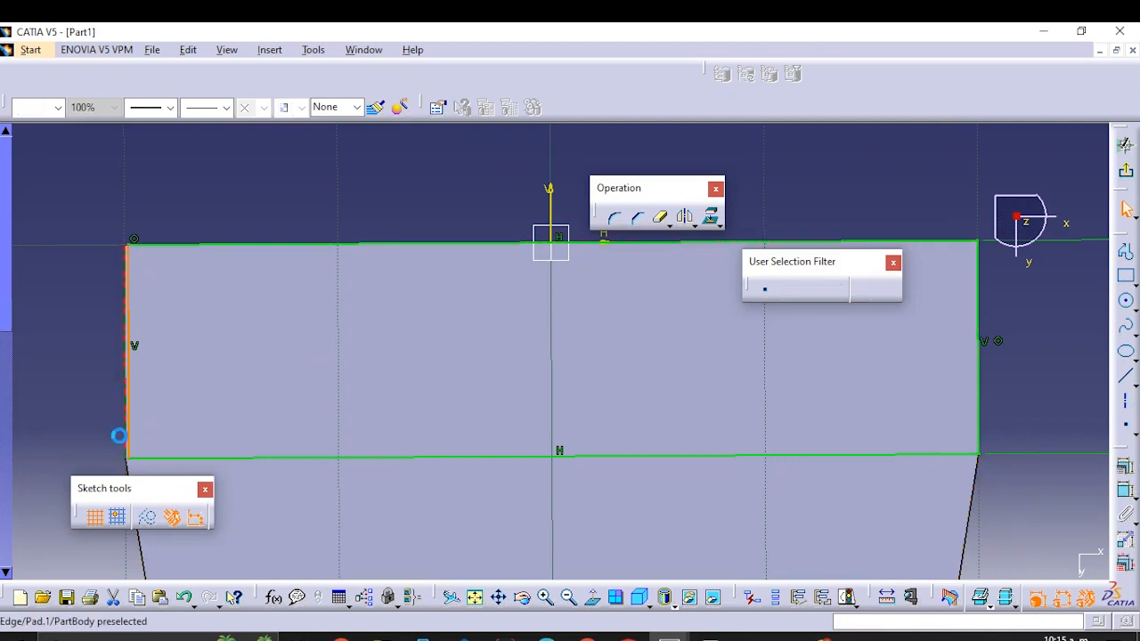
click(1125, 490)
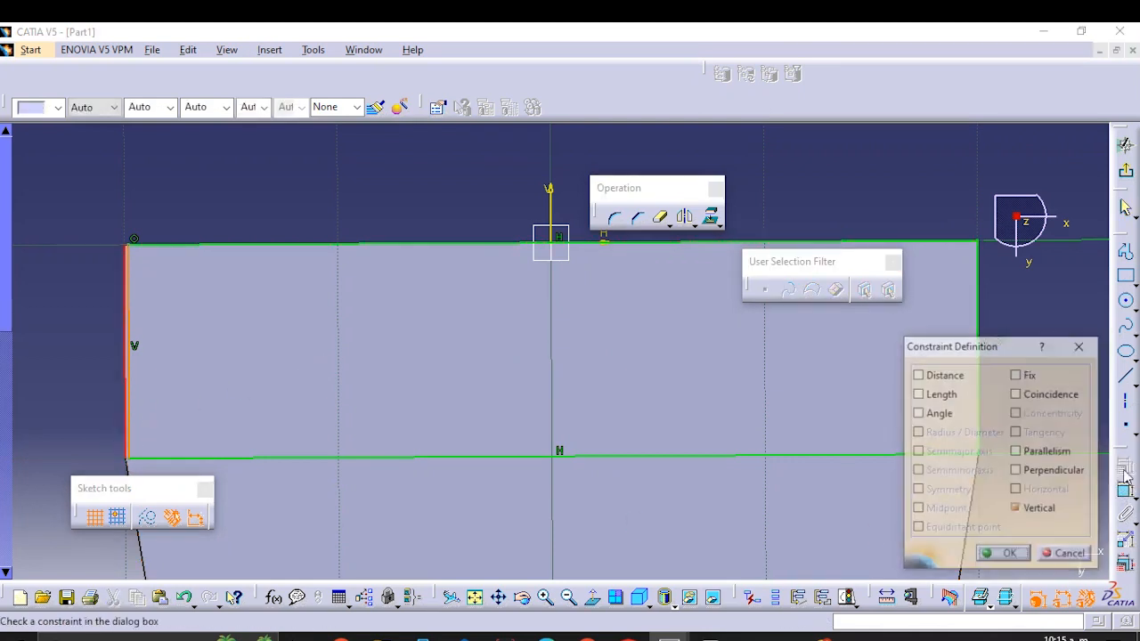
click(1016, 394)
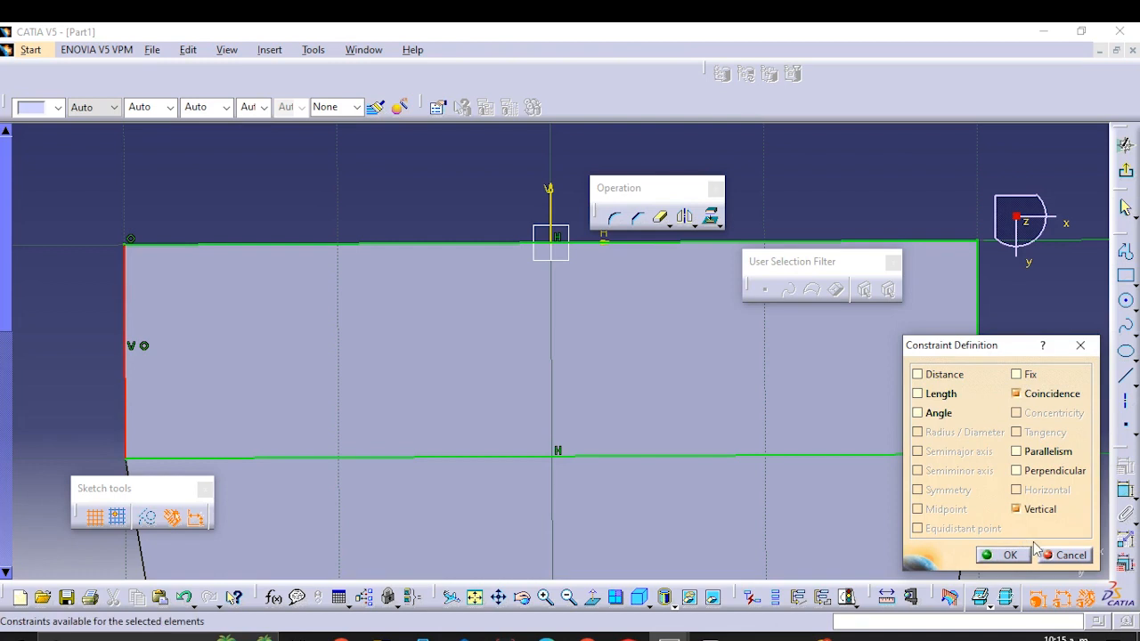
click(1003, 555)
Step: Finish the rectangle sketch and pad it 32 mm outward from the base's underside
mouse_move(580, 349)
middle_down()
mouse_move(605, 259)
mouse_move(577, 412)
mouse_move(588, 431)
middle_up()
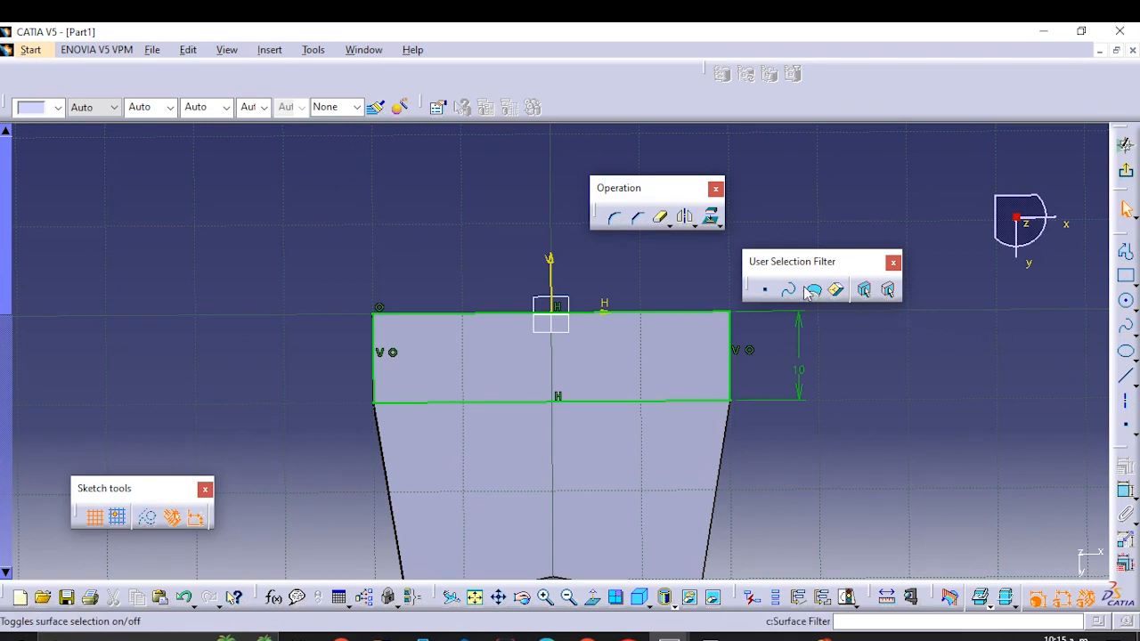
click(1124, 144)
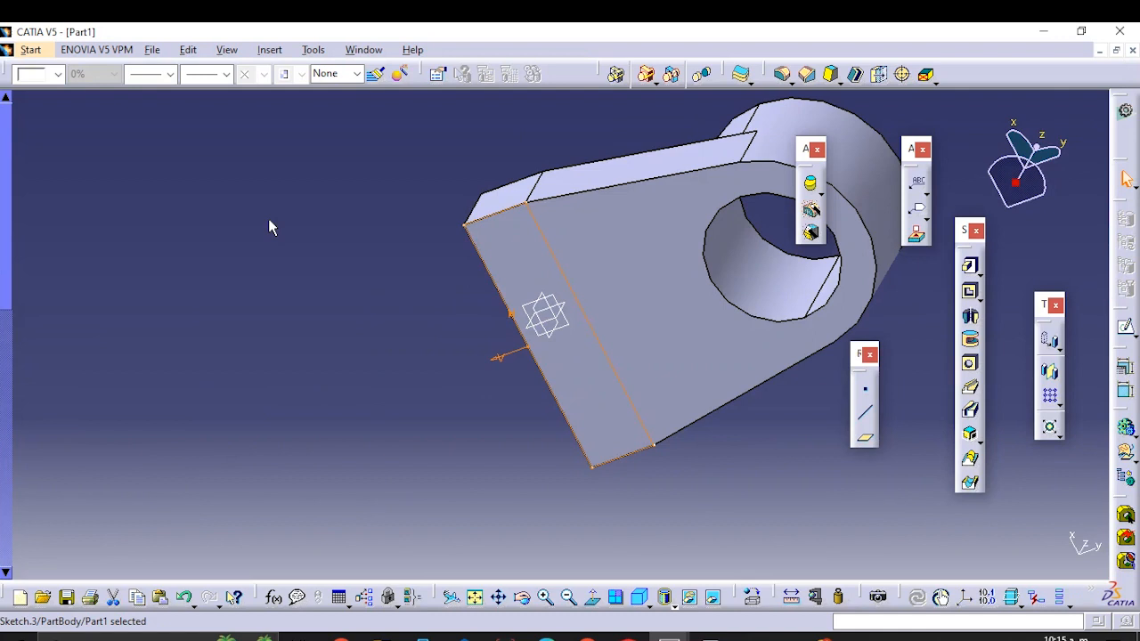
click(968, 265)
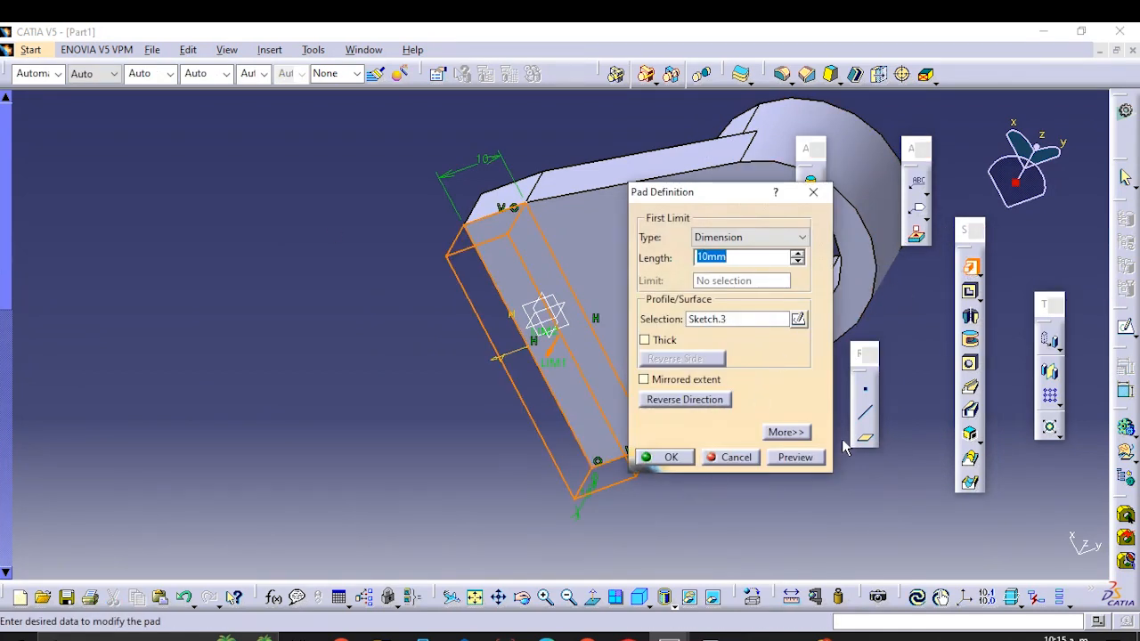
text(32)
click(666, 457)
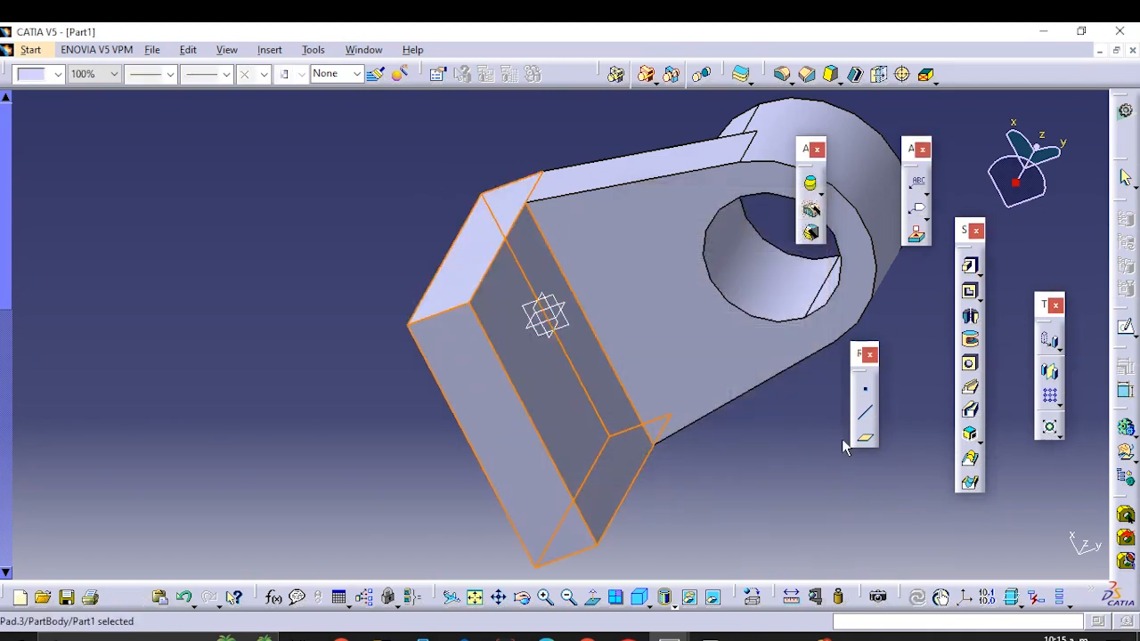
Step: Start a sketch on the narrow end face of the rectangular pad and orient the view normal to it
middle_drag(655, 430, 603, 401)
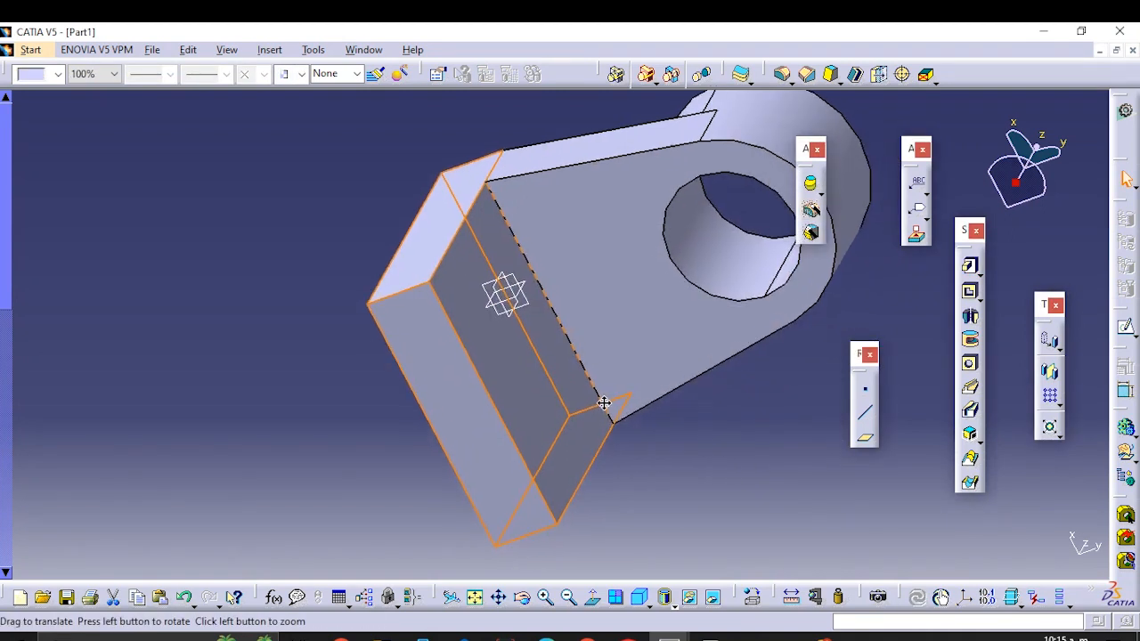
click(657, 454)
click(481, 454)
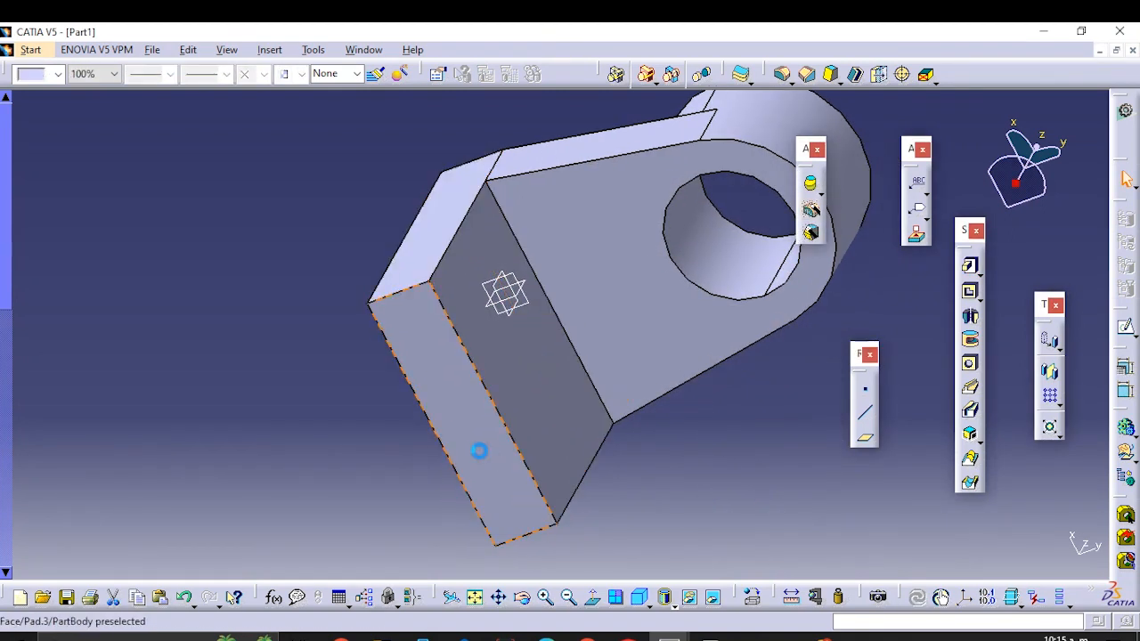
click(1125, 328)
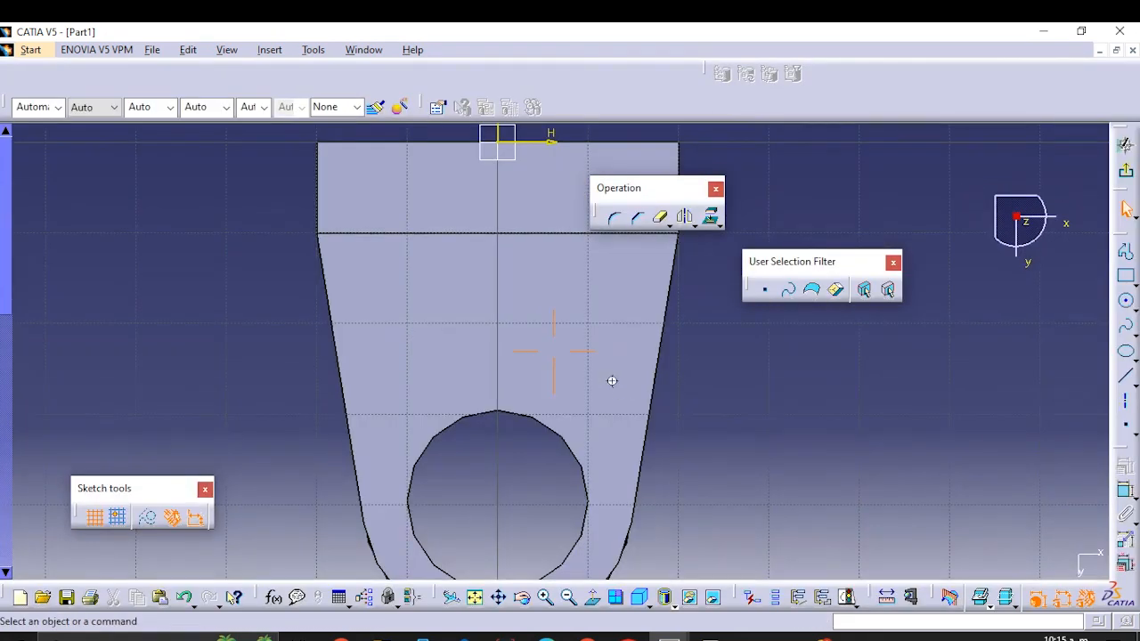
middle_drag(611, 380, 626, 386)
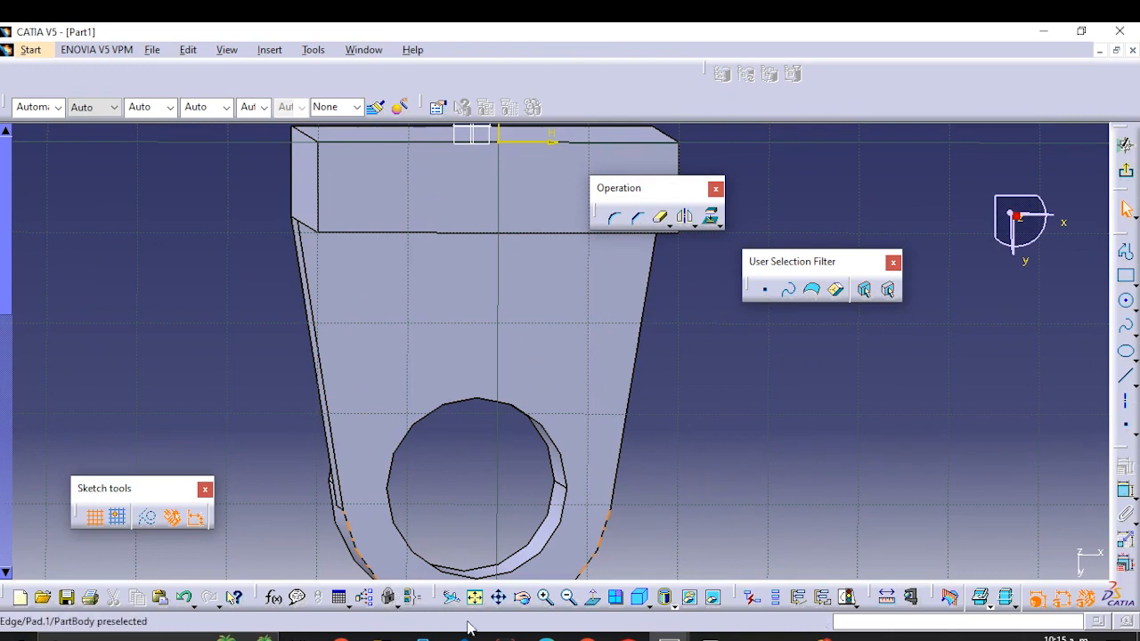
click(594, 603)
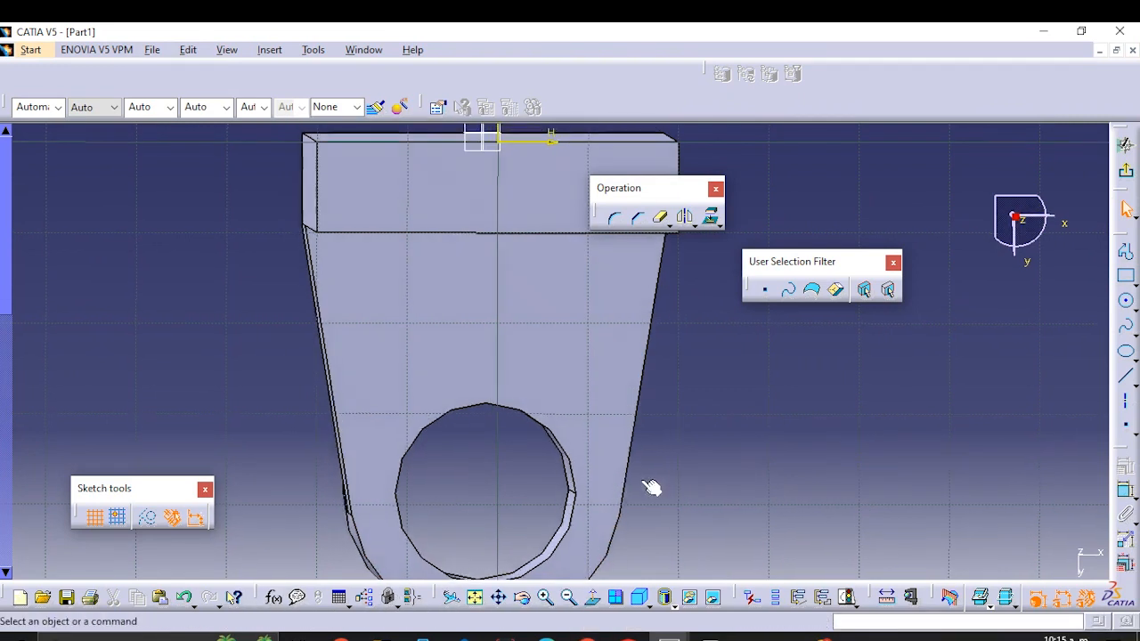
mouse_move(590, 351)
middle_down()
mouse_move(580, 351)
mouse_move(566, 408)
mouse_move(606, 364)
mouse_move(623, 384)
middle_up()
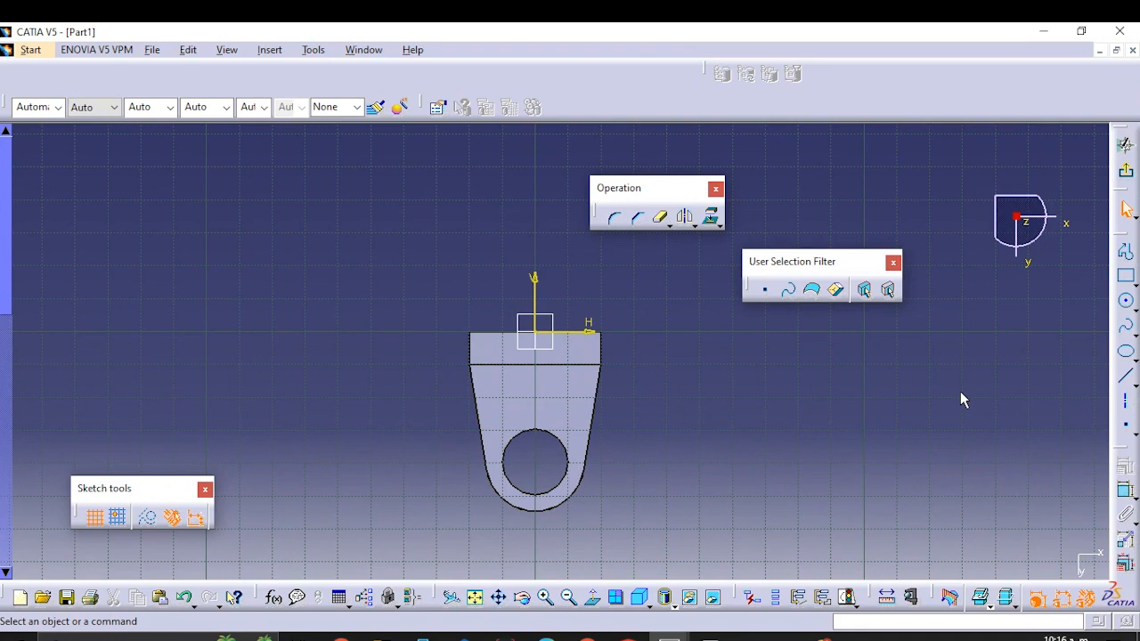
Step: Check the Pieza 1 vs catia 1 PDF in Edge, return to CATIA and draw an elongated hole with centres about 32 mm apart, radius about 6.1 mm
drag(1137, 31, 561, 23)
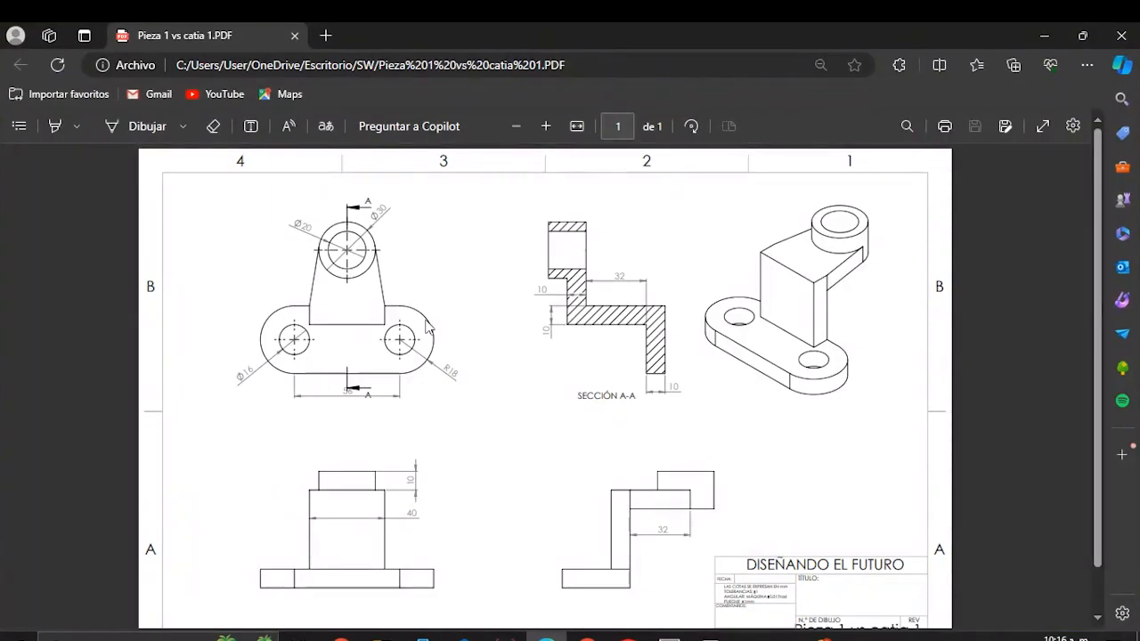
mouse_move(634, 28)
mouse_down()
mouse_move(666, 50)
mouse_move(1138, 53)
mouse_up()
middle_drag(630, 337, 635, 357)
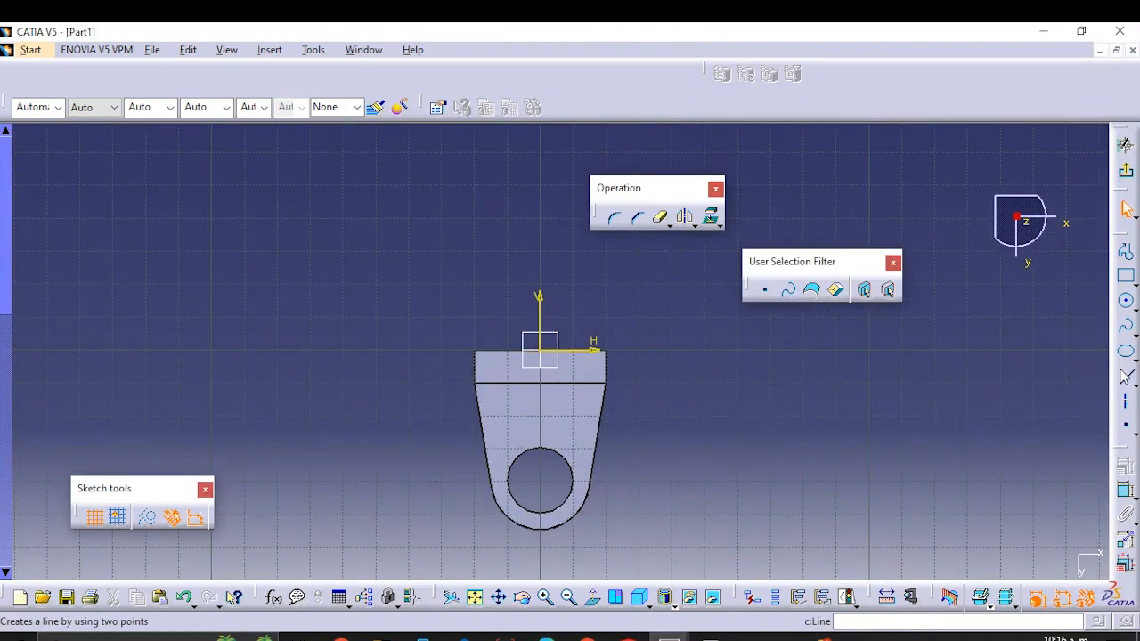
click(1135, 357)
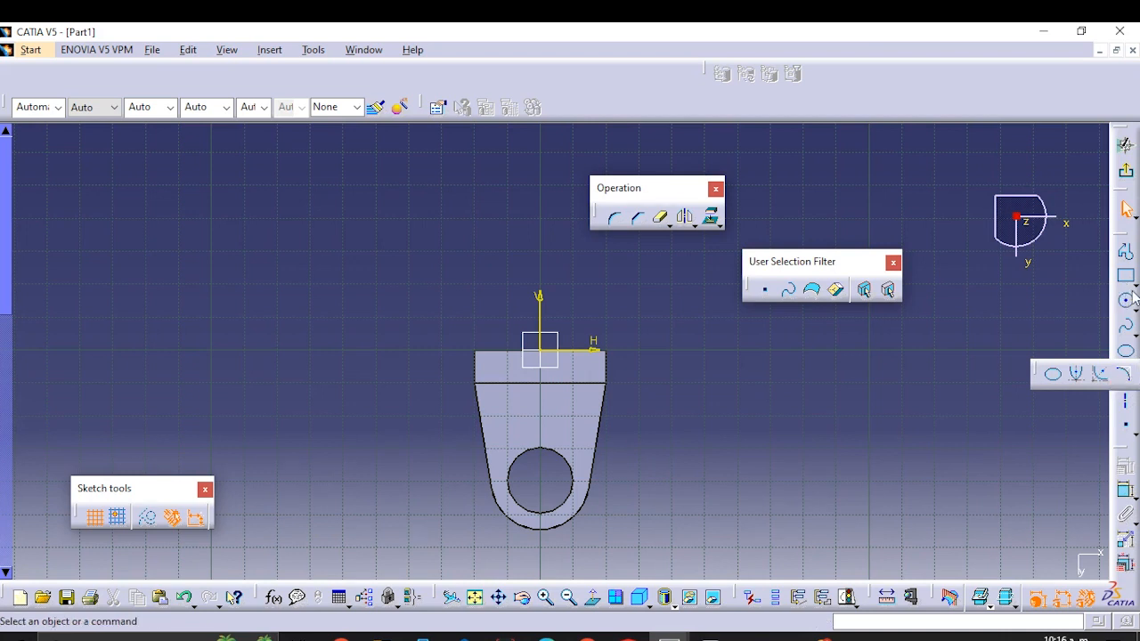
click(1135, 287)
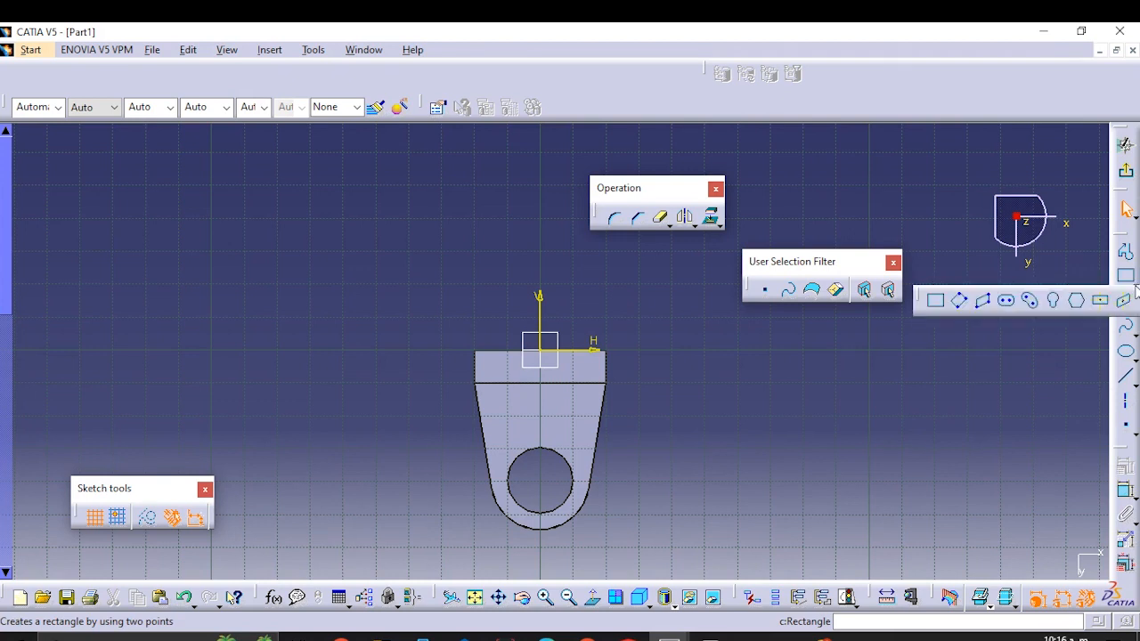
click(1005, 301)
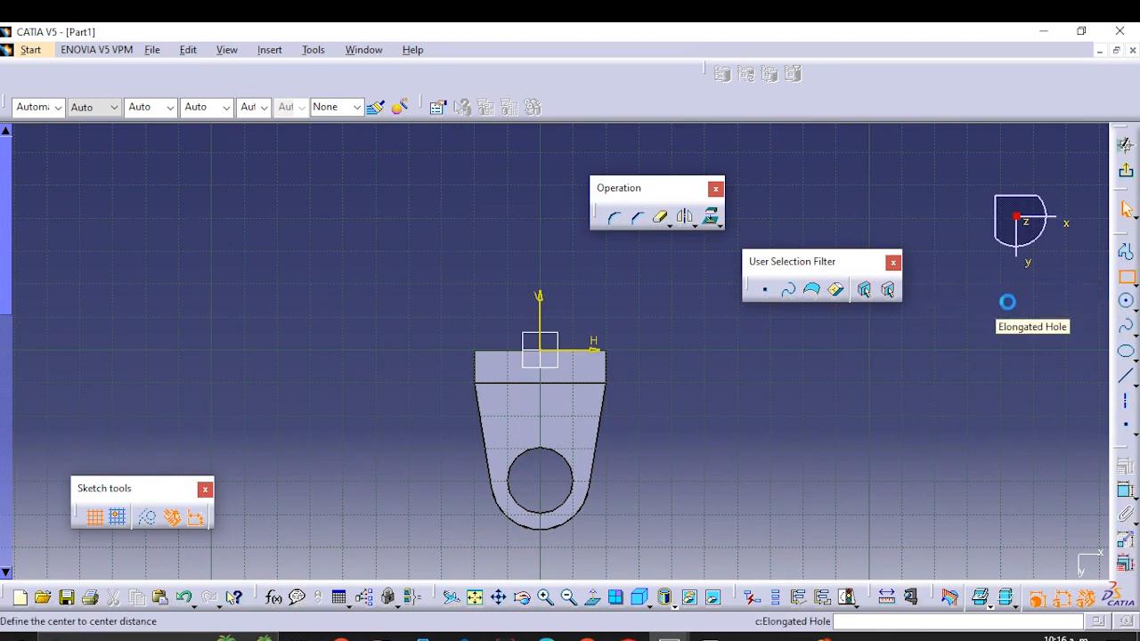
click(545, 319)
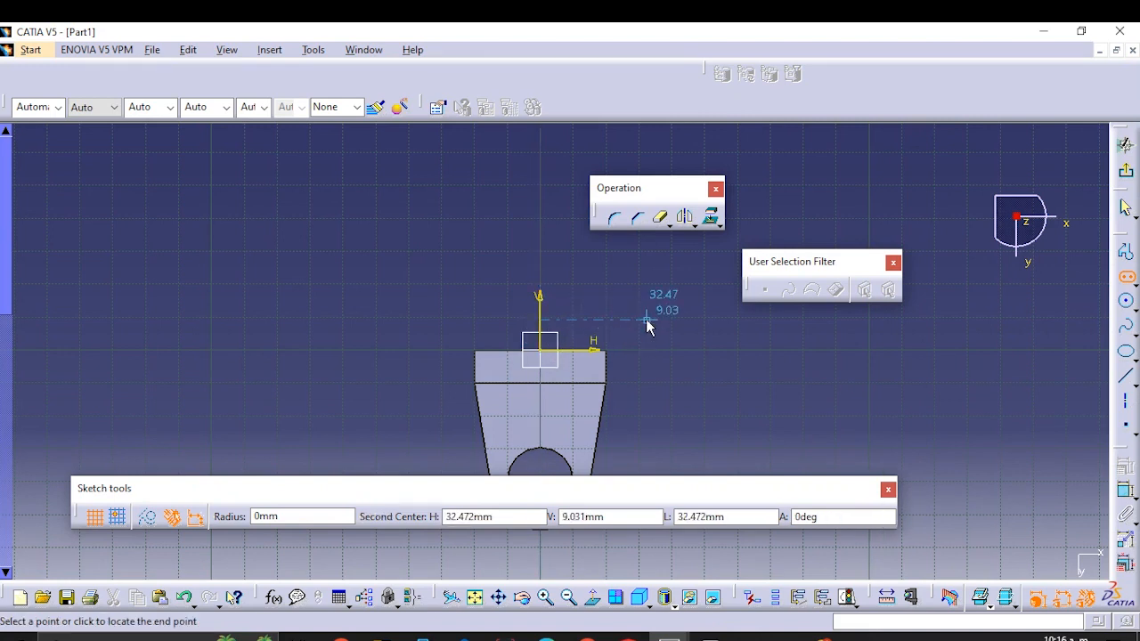
click(645, 319)
click(620, 340)
mouse_move(621, 369)
middle_down()
mouse_move(641, 394)
mouse_move(679, 377)
mouse_move(638, 389)
mouse_move(659, 349)
mouse_move(683, 338)
middle_up()
click(820, 483)
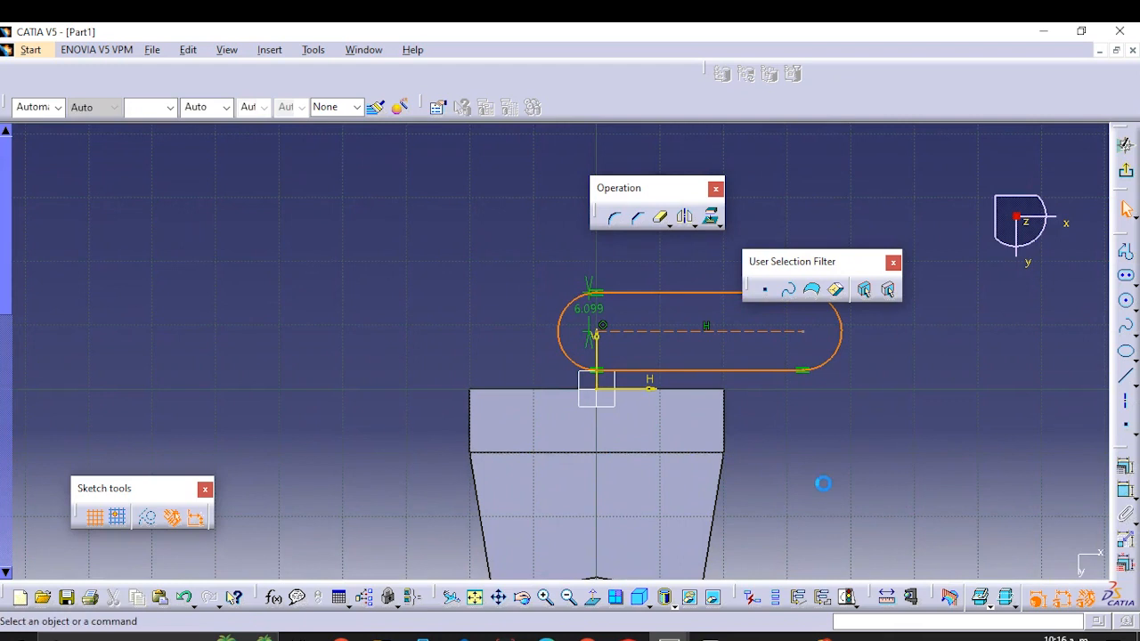
Step: Constrain the elongated hole's straight line nearest the part to be coincident with the pad end face's inner long edge
click(717, 371)
ctrl+click(653, 453)
click(1124, 466)
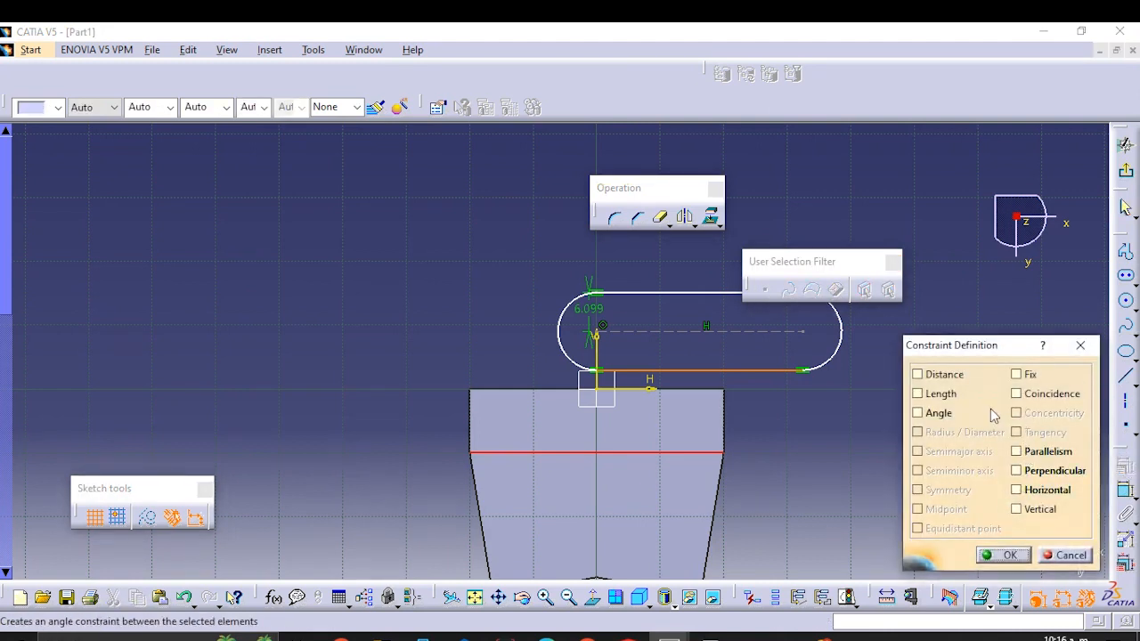
click(1016, 393)
click(1001, 554)
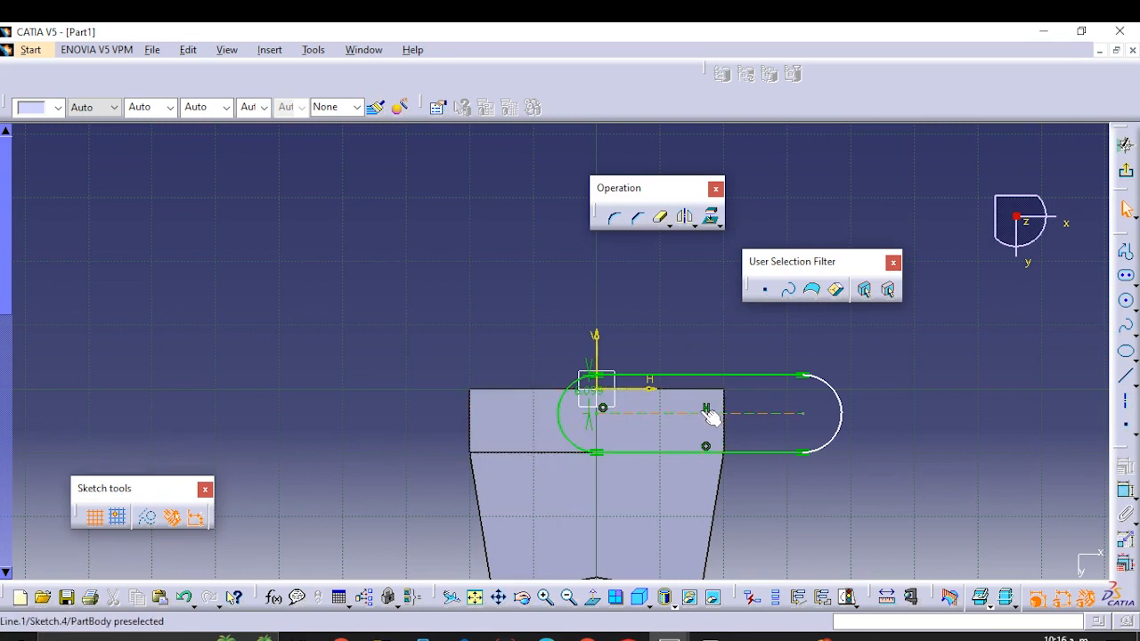
Step: Draw a vertical line about 12.5 mm long upward from the elongated hole's centreline
click(1125, 376)
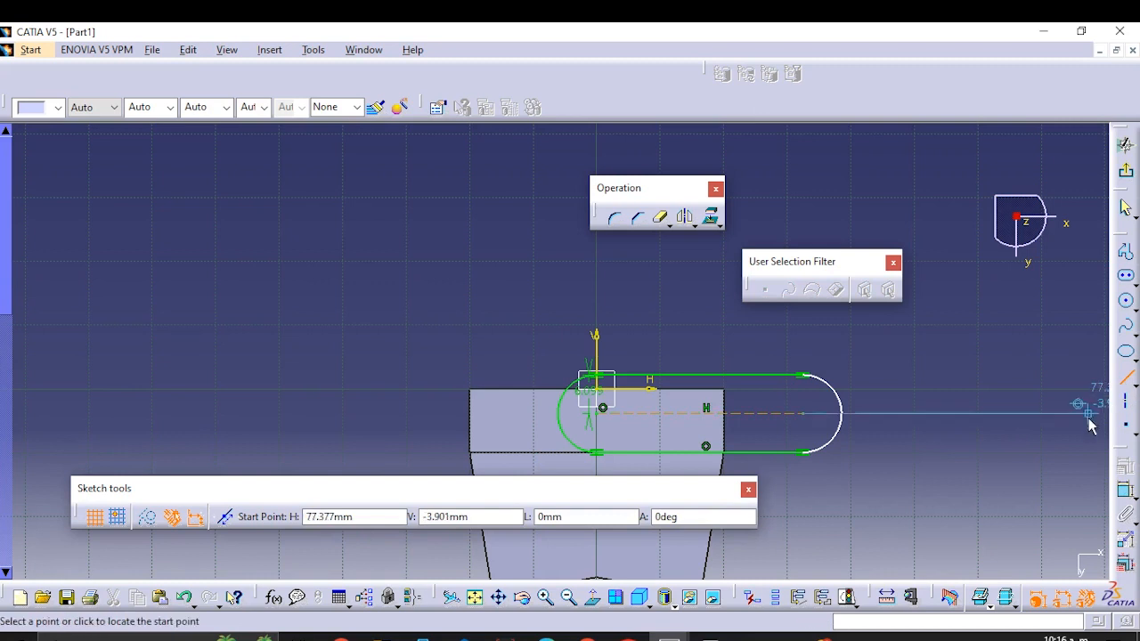
click(697, 414)
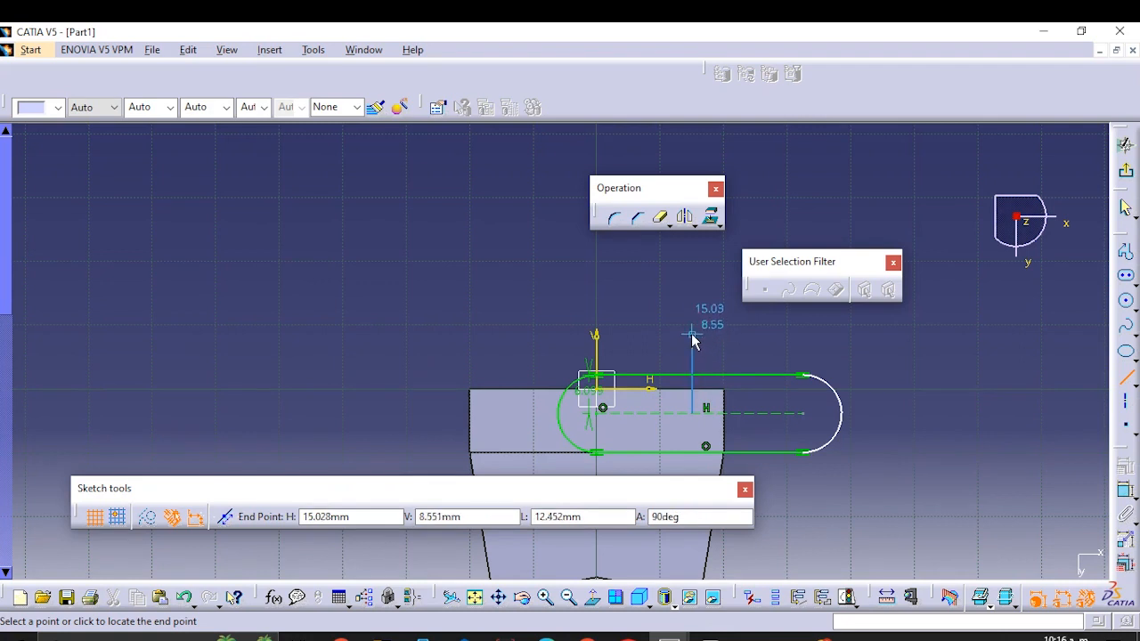
click(691, 333)
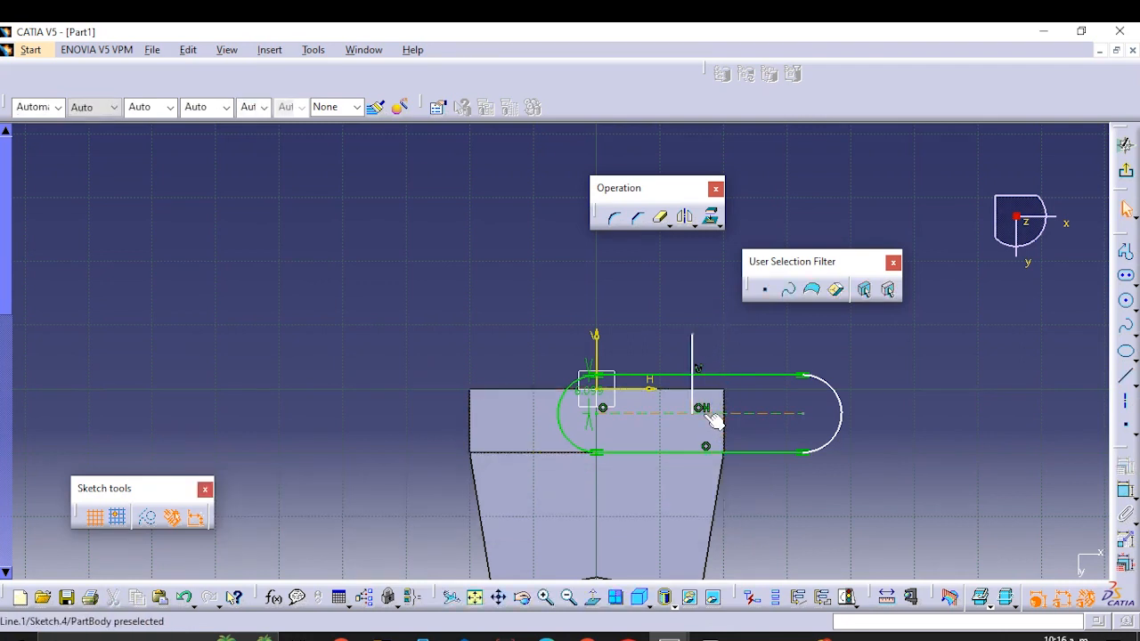
click(693, 413)
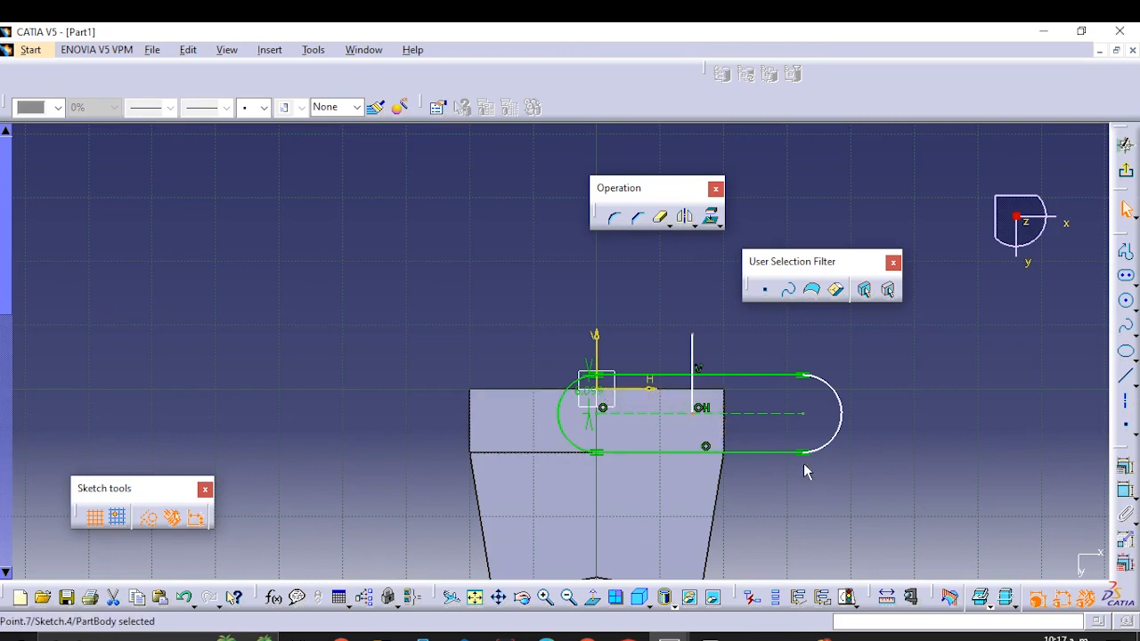
click(842, 474)
Step: Try to make the vertical line coincident with the sketch's V axis, then delete the line
click(693, 356)
ctrl+click(599, 348)
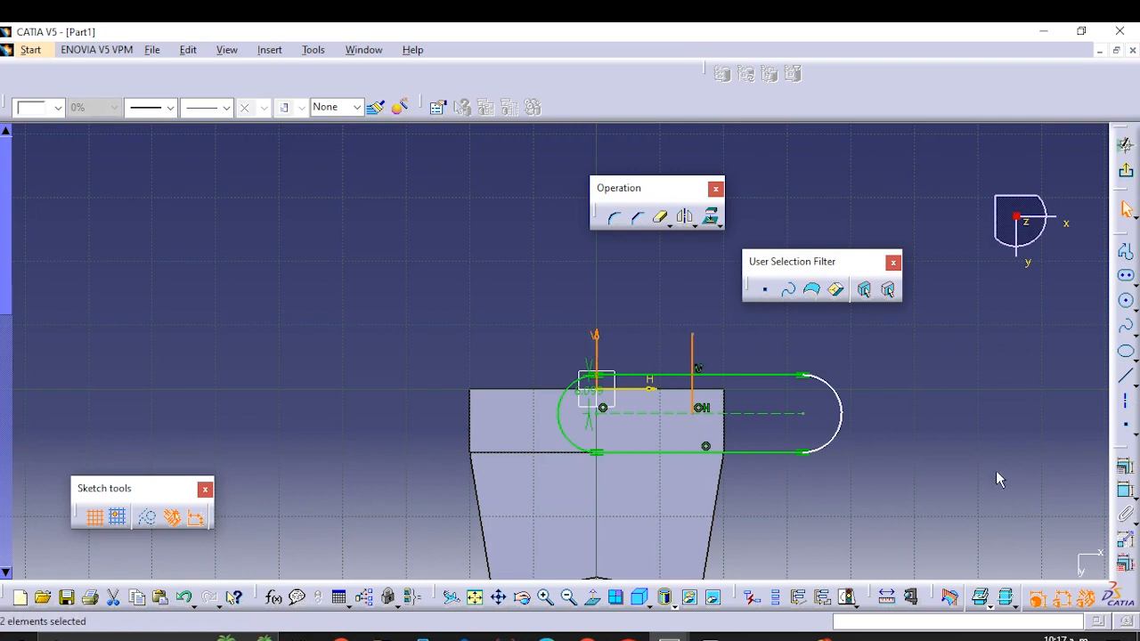
click(1120, 469)
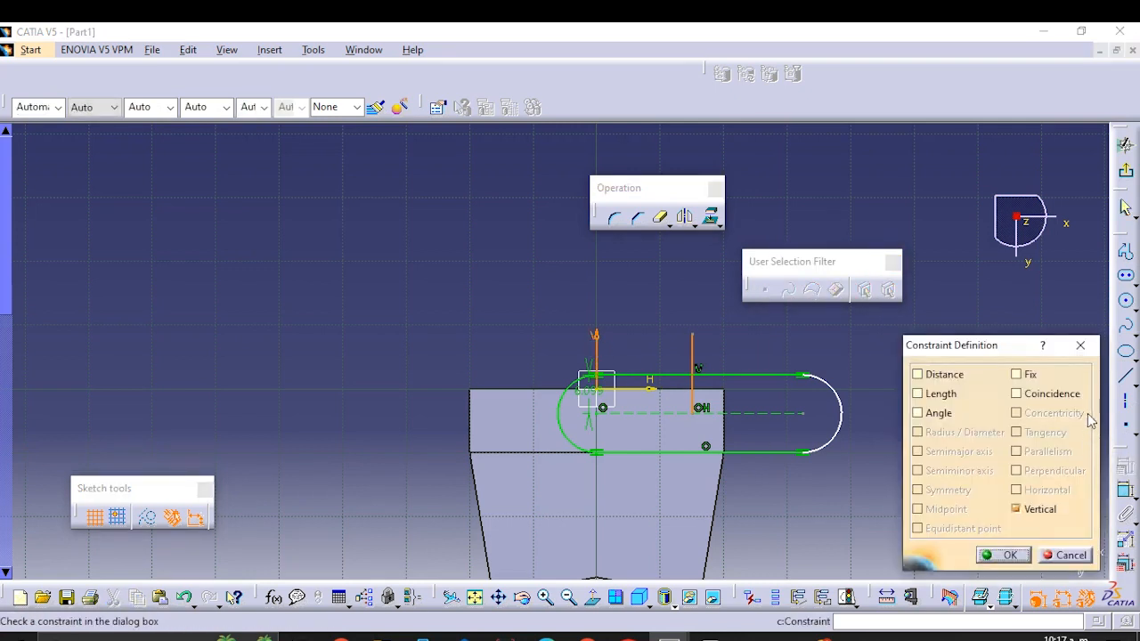
click(1017, 393)
click(1013, 554)
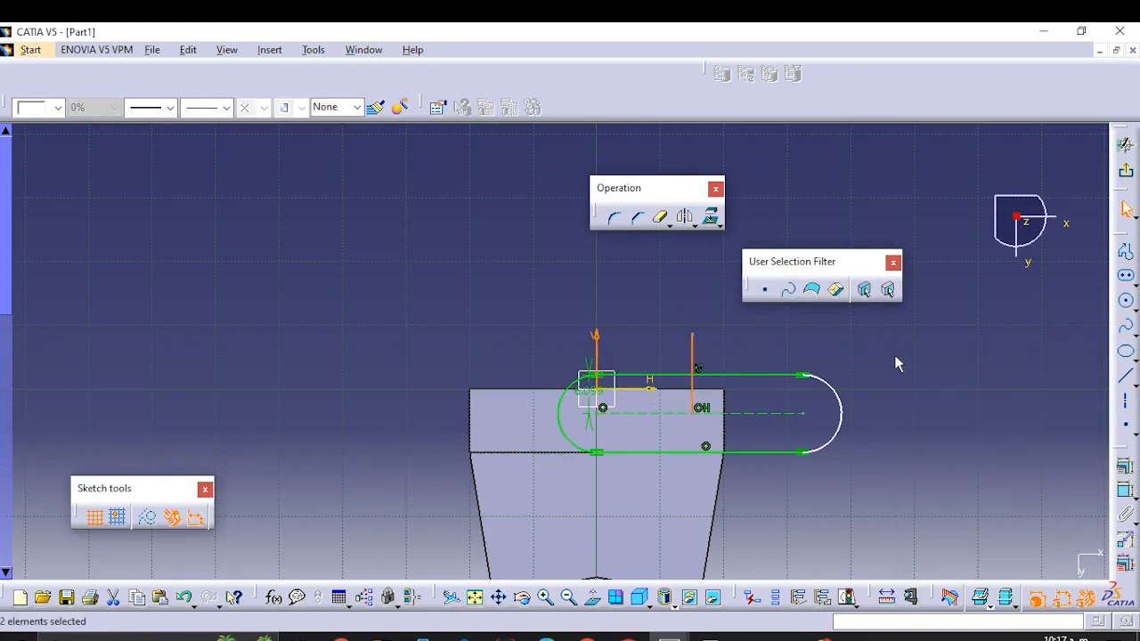
key(Delete)
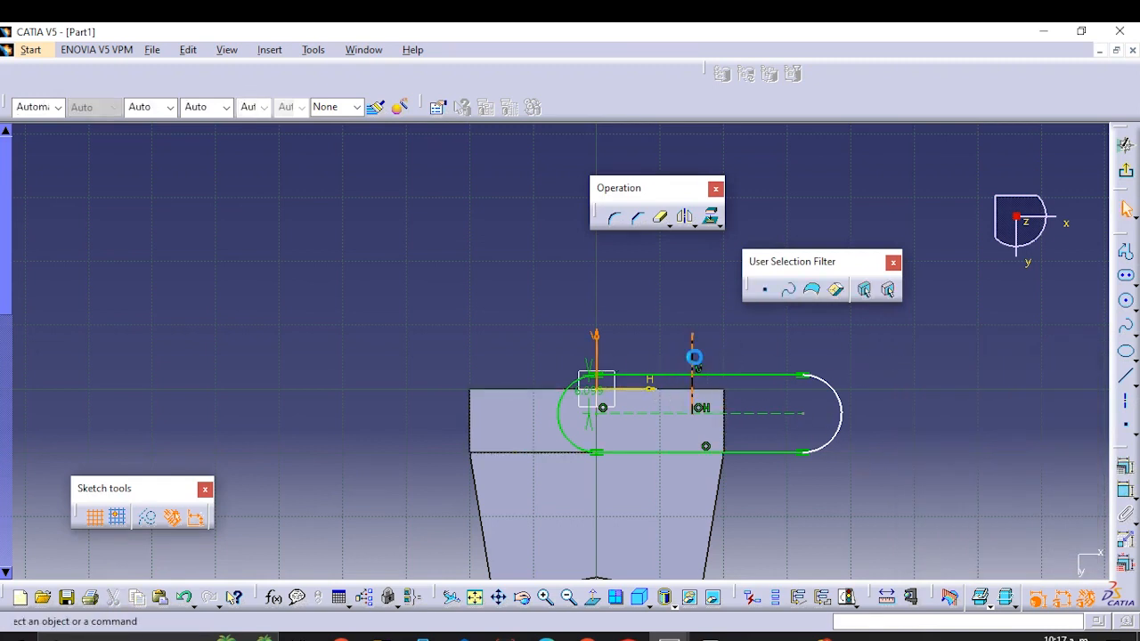
Step: Shorten the elongated hole by moving its free right end arc inward until it lies within the pad's width
click(563, 436)
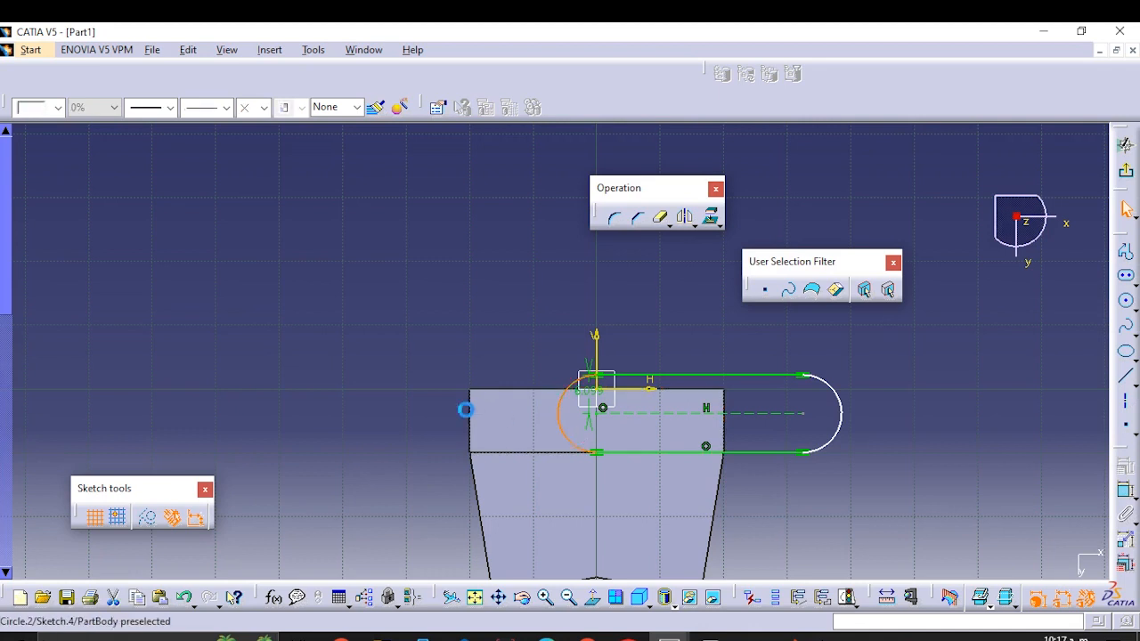
click(884, 503)
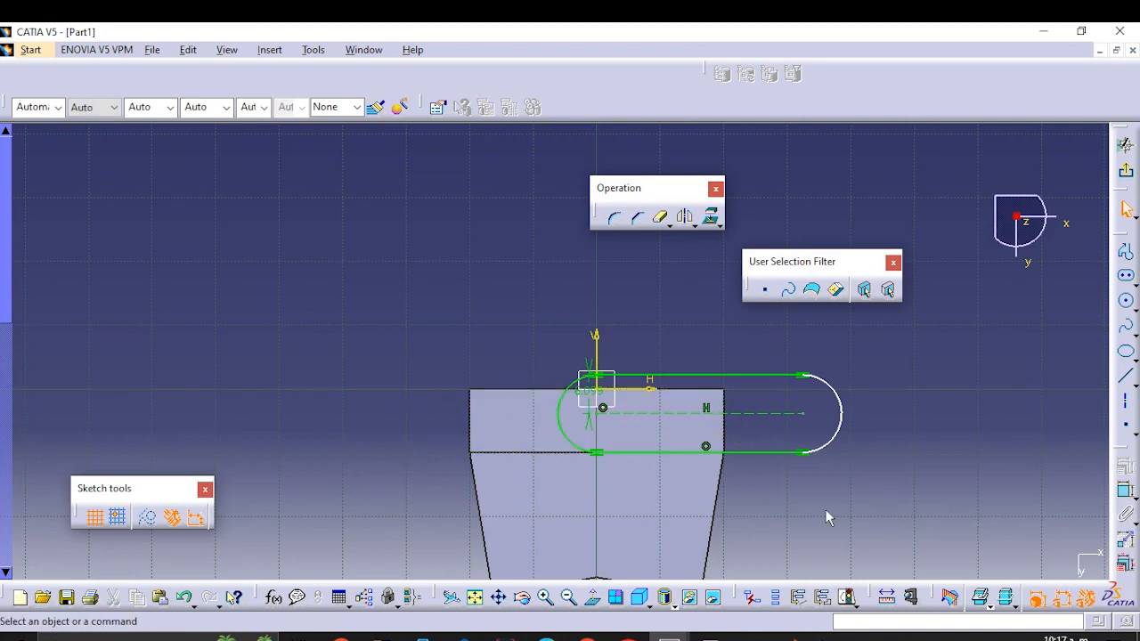
middle_drag(825, 509, 785, 500)
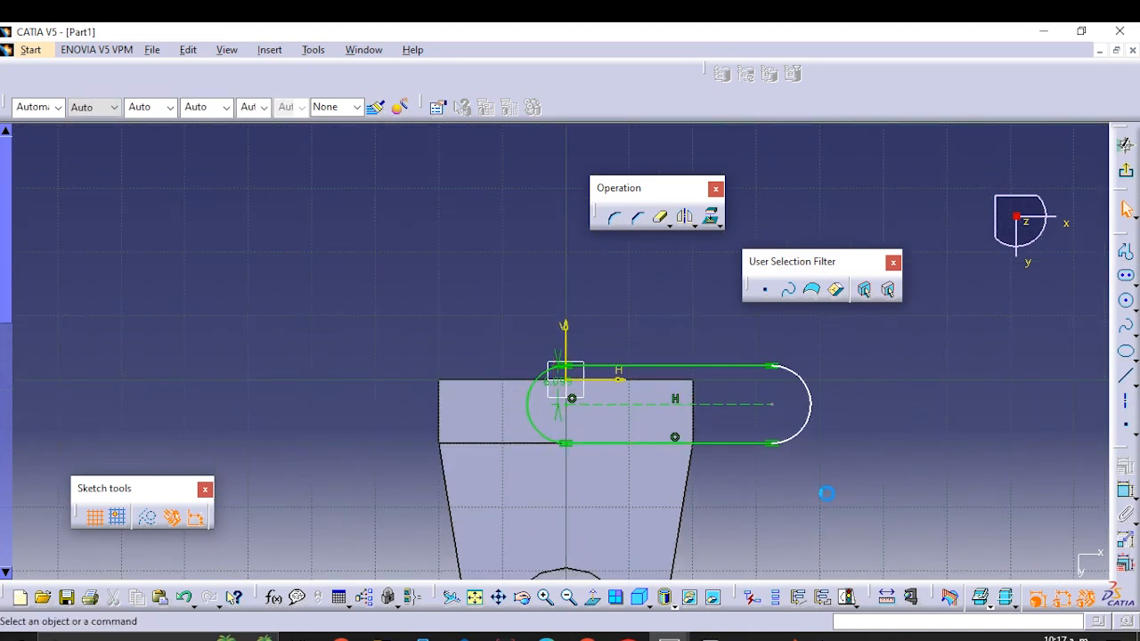
drag(810, 420, 680, 416)
click(783, 506)
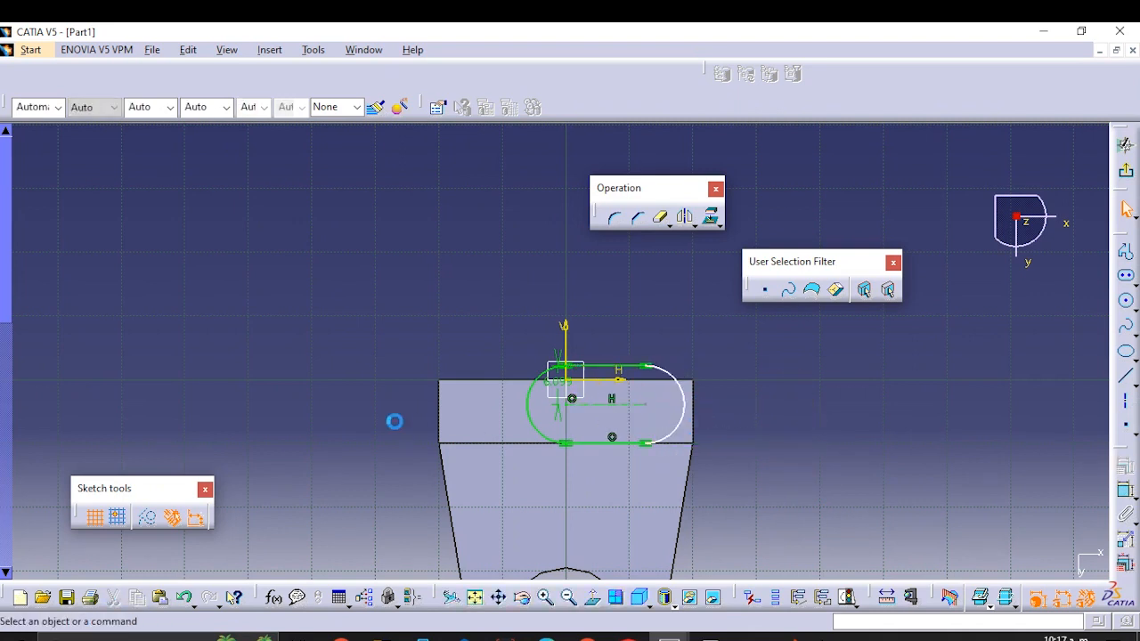
click(550, 437)
click(783, 468)
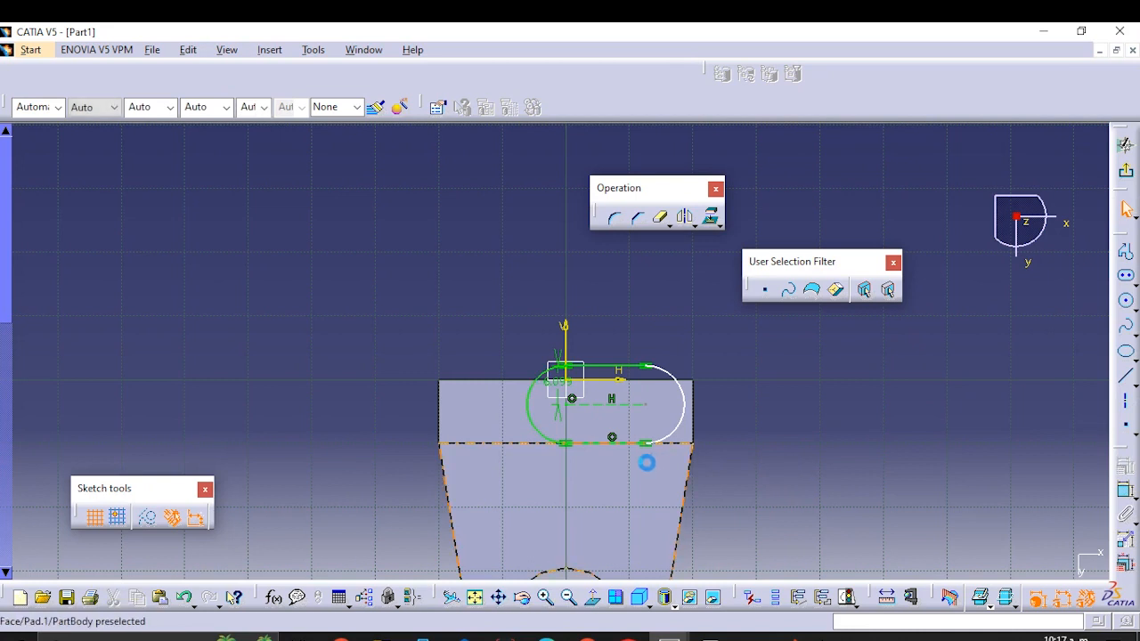
Step: Delete the coincidence constraint at the left arc's centre and stretch that end just beyond the pad's left edge
ctrl+middle_drag(579, 412, 608, 317)
middle_drag(588, 454, 545, 303)
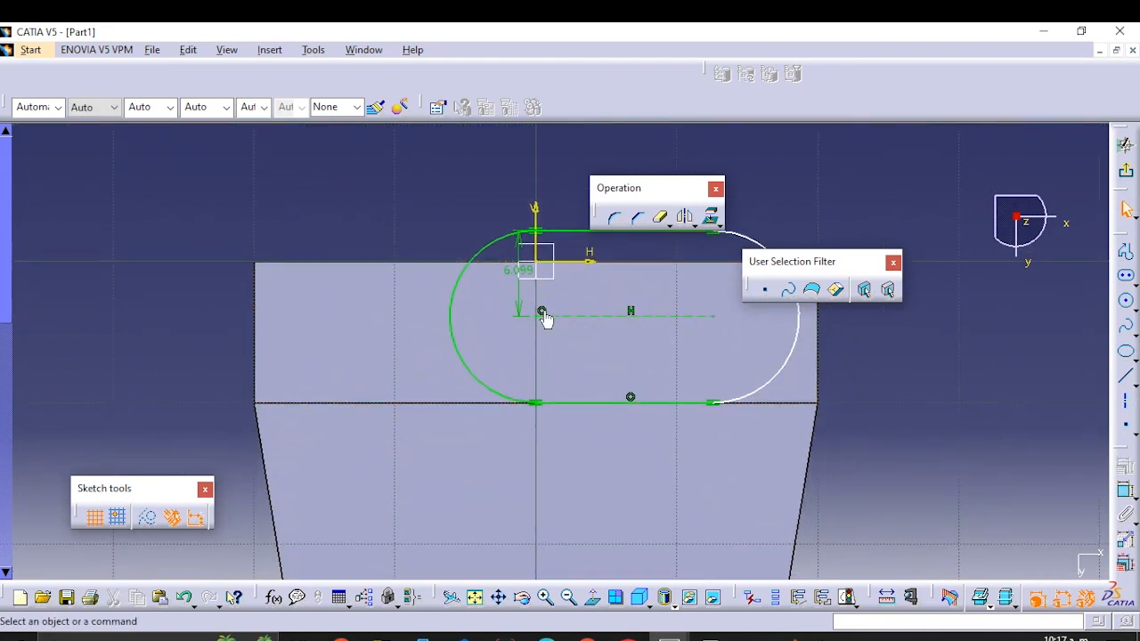
click(543, 310)
key(Delete)
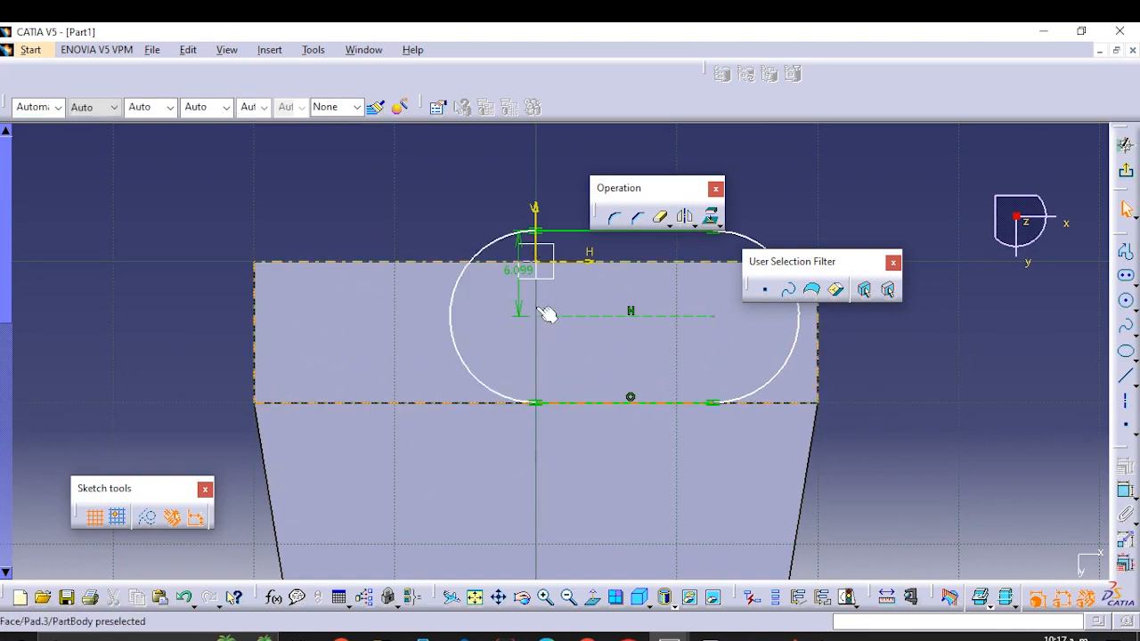
drag(459, 341, 234, 319)
click(947, 460)
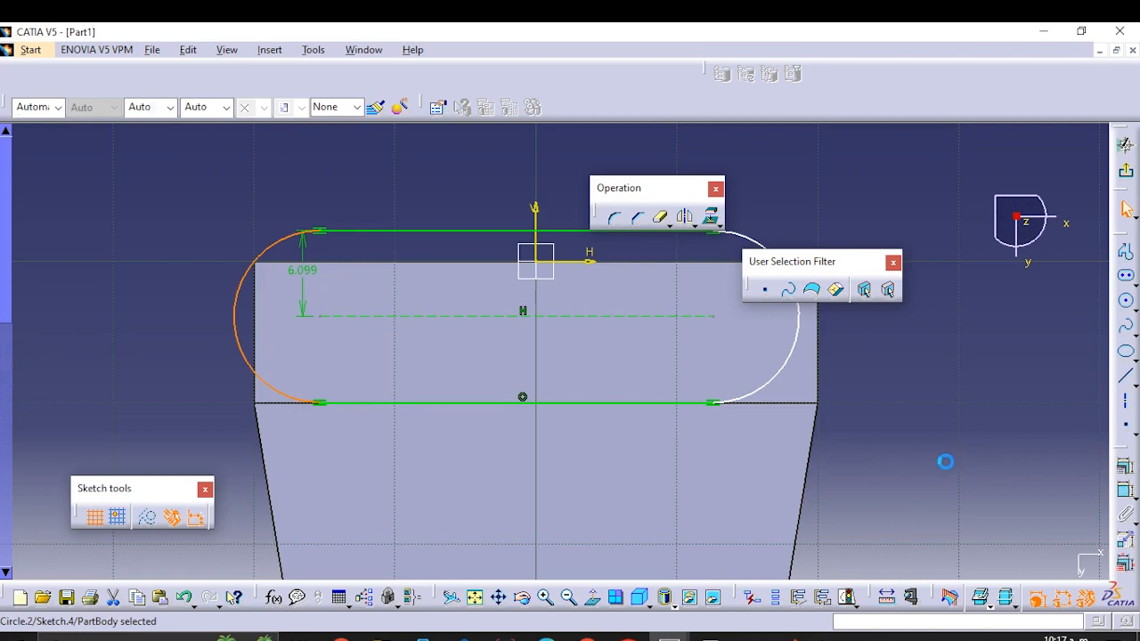
Step: Constrain the elongated hole's two end arcs to be symmetric about the sketch's V axis
click(235, 328)
ctrl+click(793, 385)
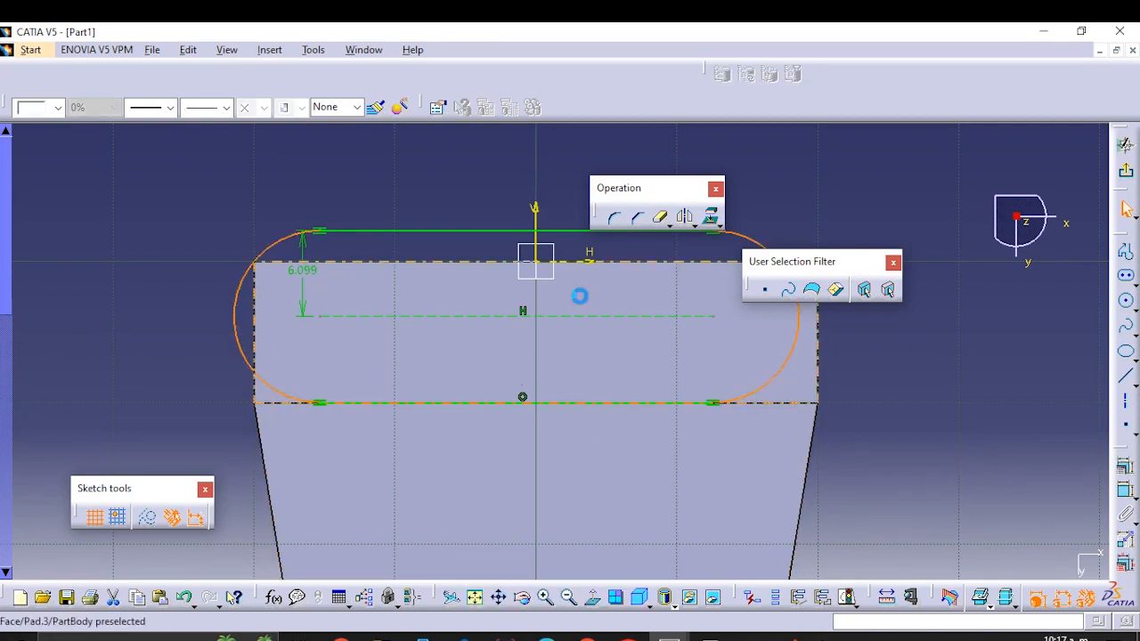
ctrl+click(534, 218)
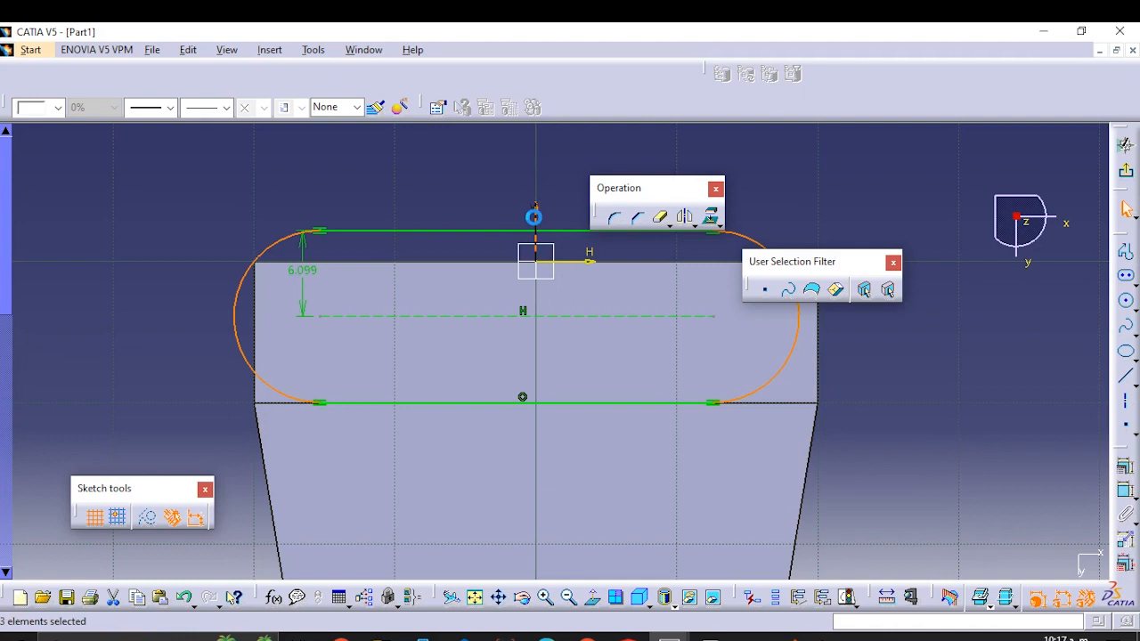
click(1125, 469)
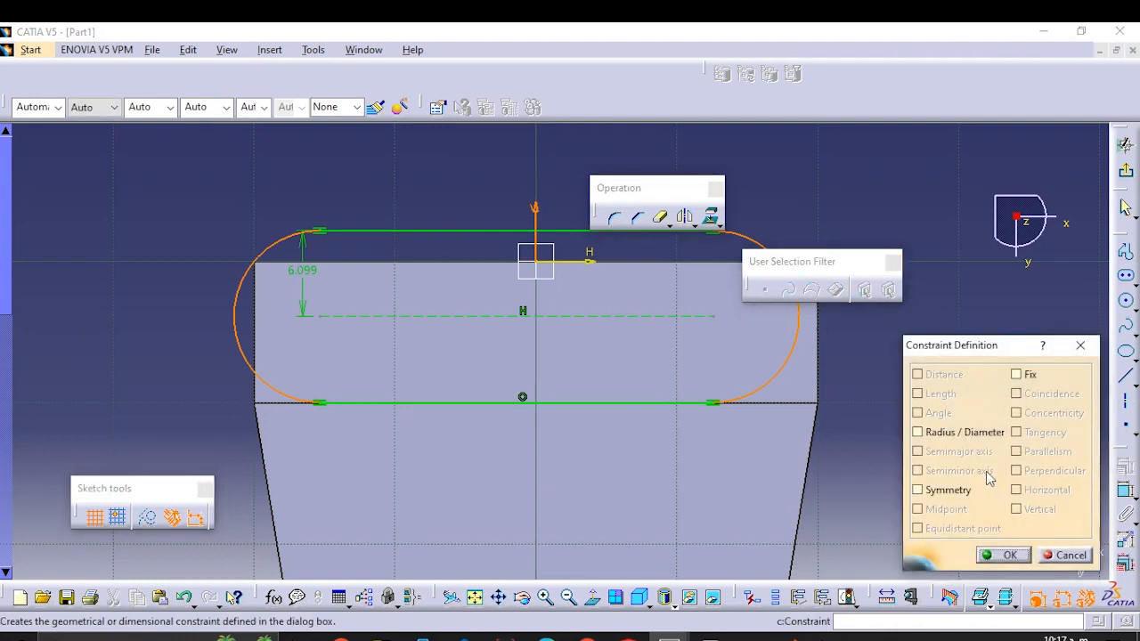
click(918, 492)
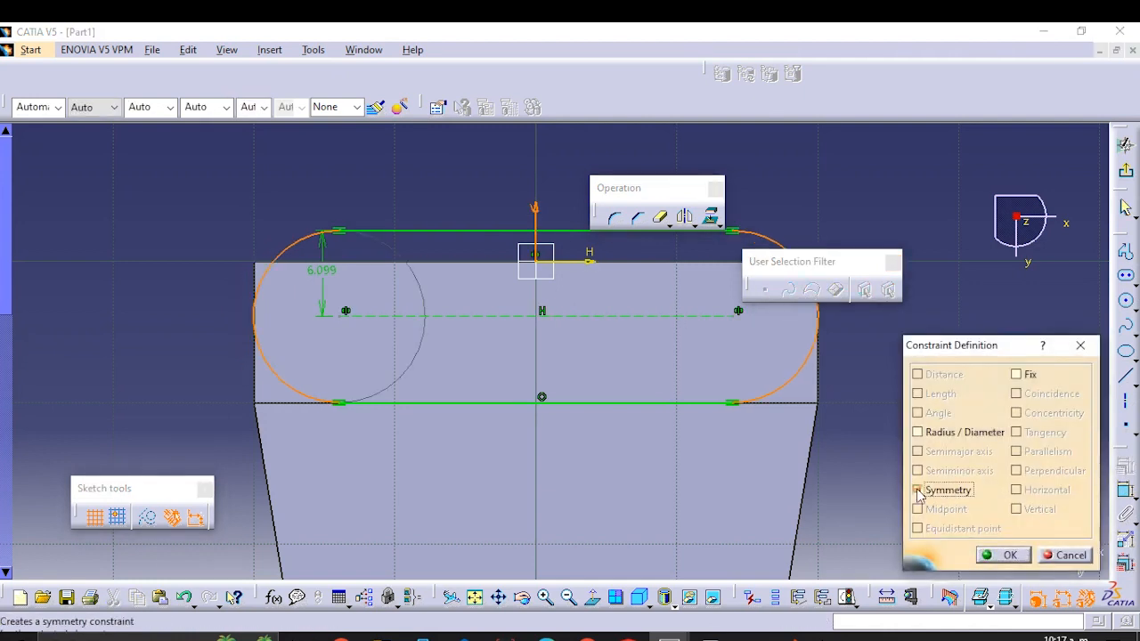
click(1003, 555)
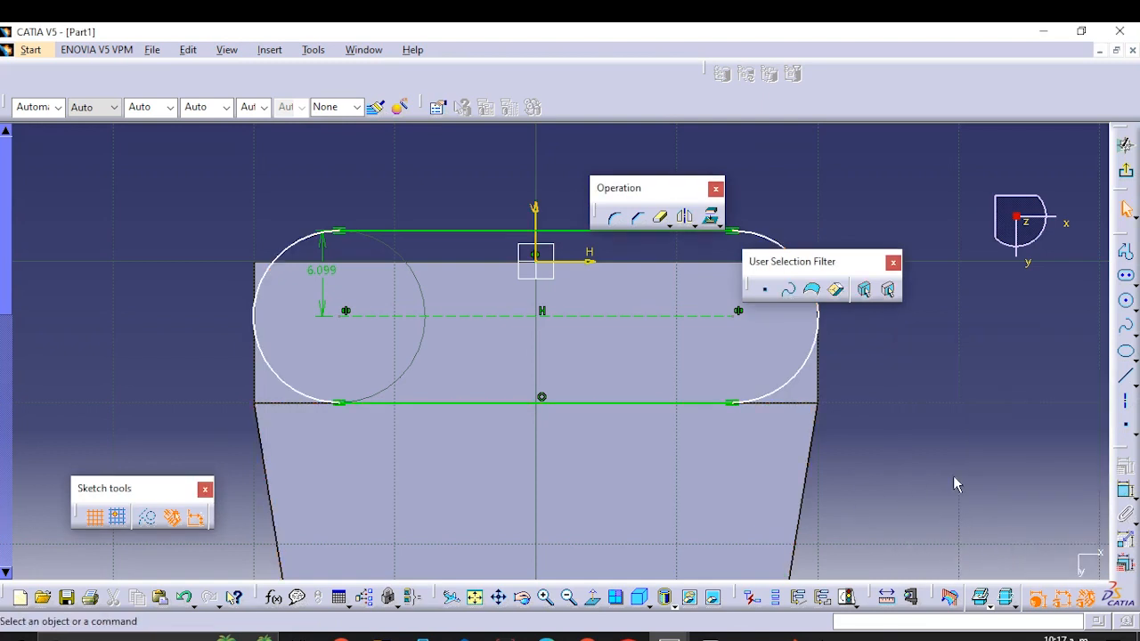
Step: Dimension the elongated hole's upper straight line and set its length to 56 mm
click(1125, 492)
click(443, 232)
click(441, 198)
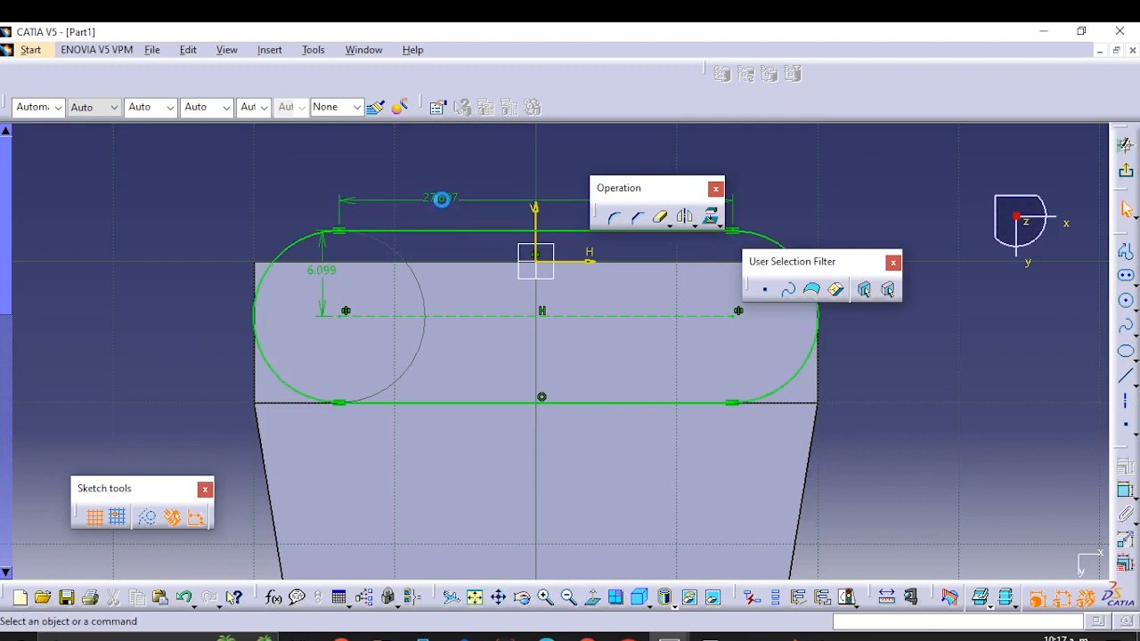
double_click(442, 205)
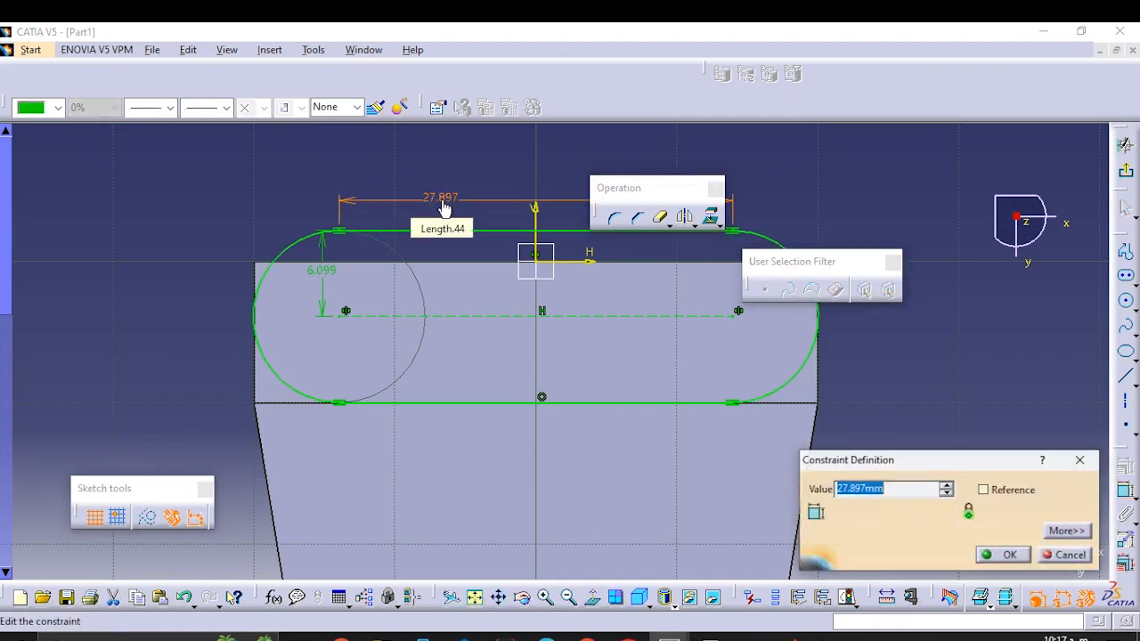
text(56)
key(Return)
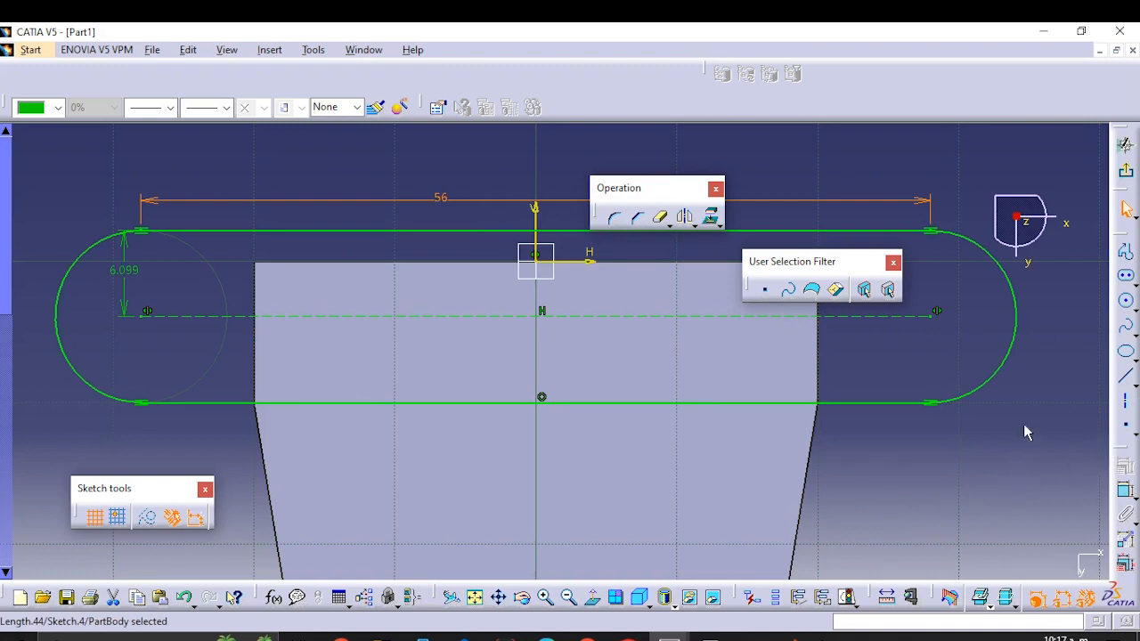
Step: Dimension the right end arc with an 18 mm radius and delete the redundant 6.099 mm offset dimension
click(1124, 489)
click(994, 377)
click(1008, 411)
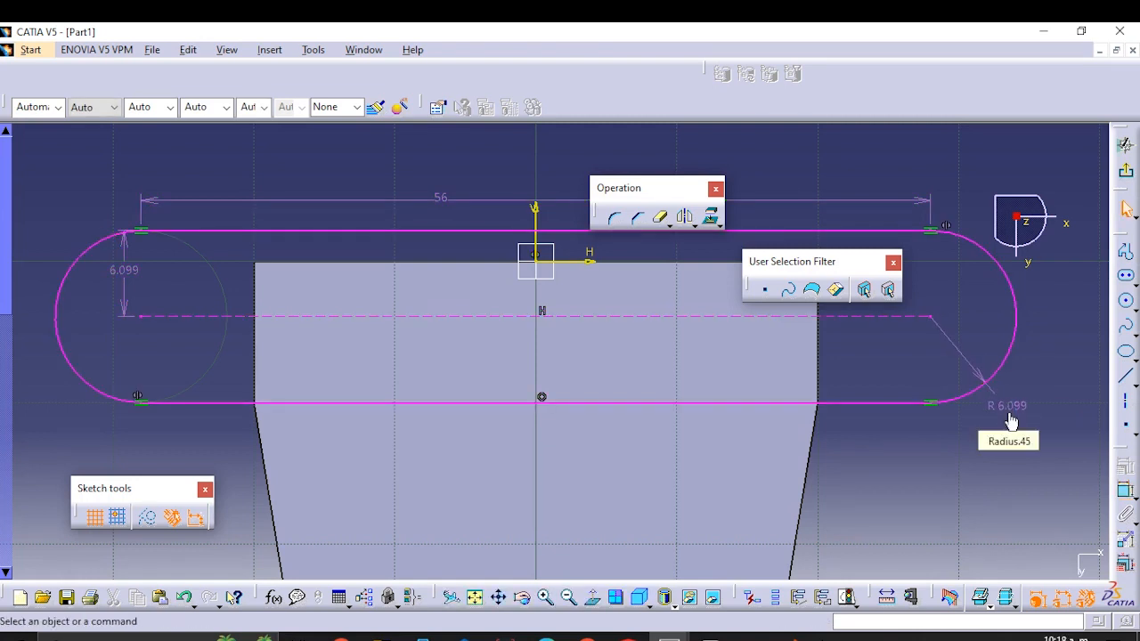
double_click(1008, 410)
text(18mm)
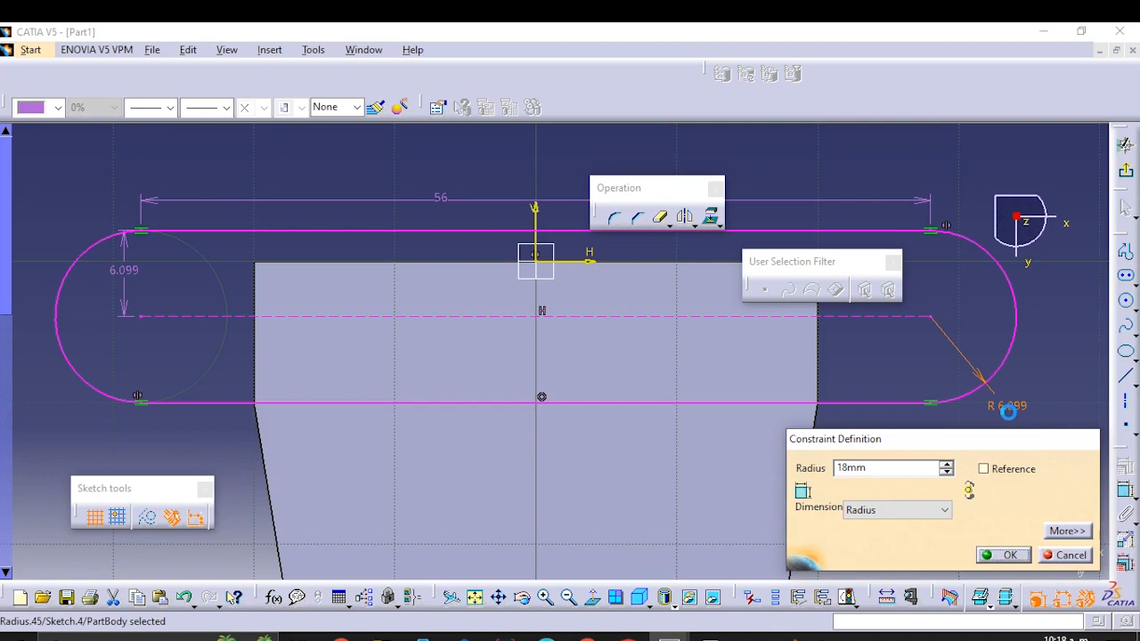
key(Return)
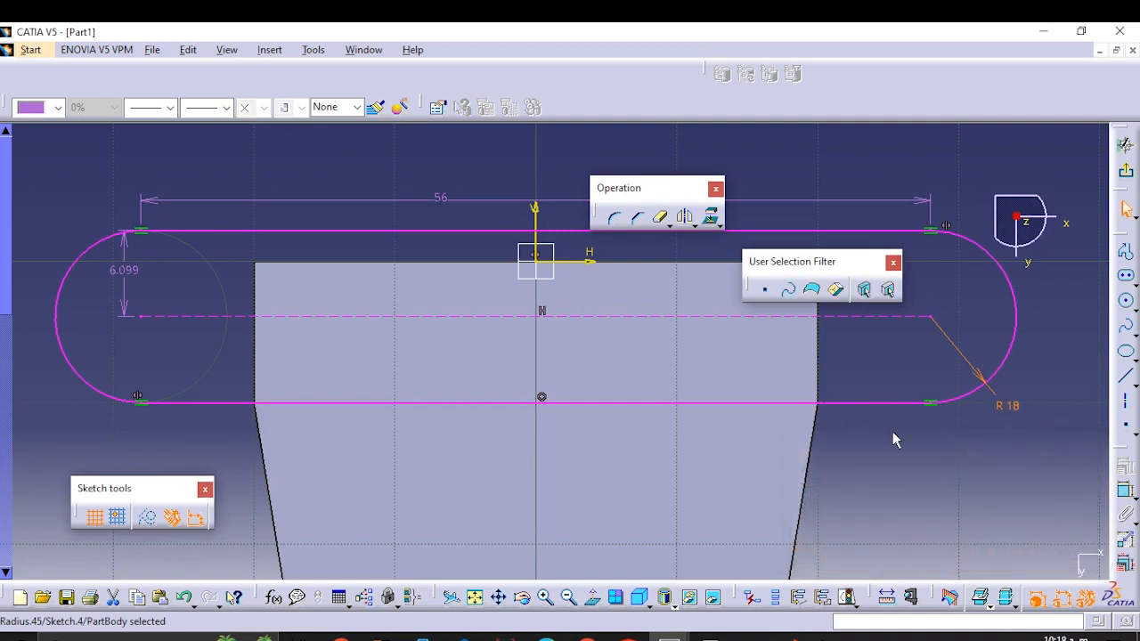
click(883, 459)
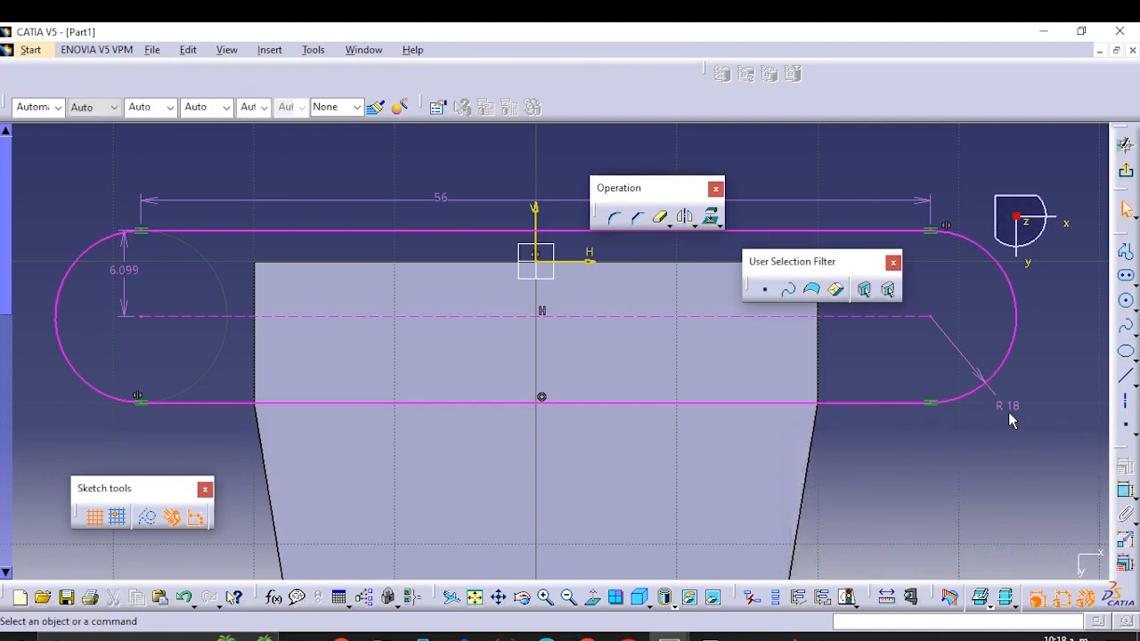
click(123, 275)
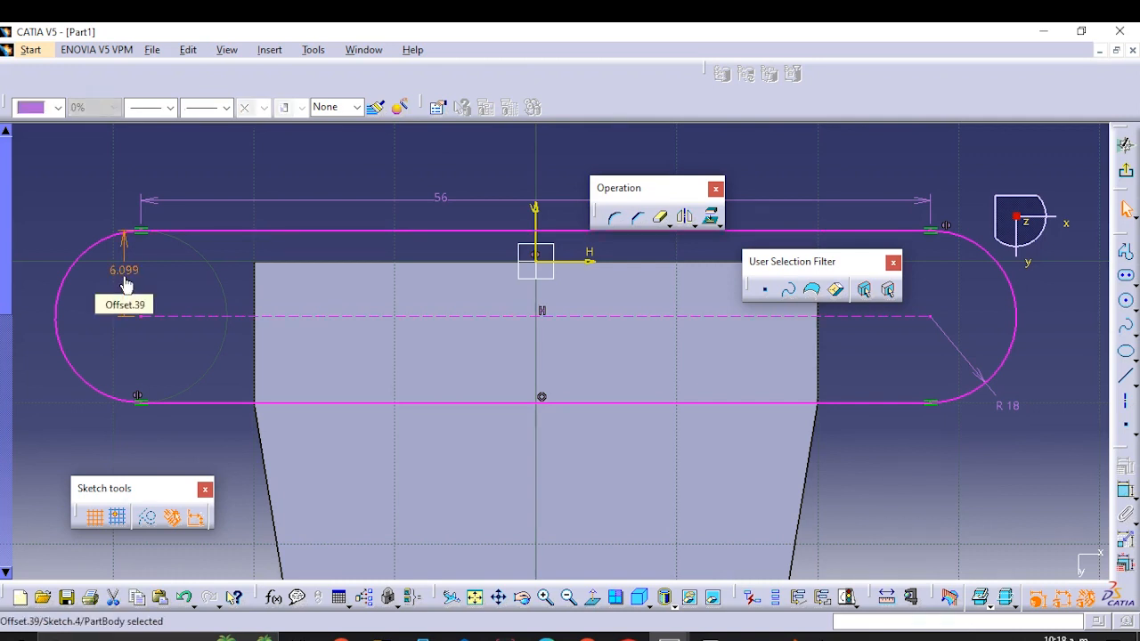
key(Delete)
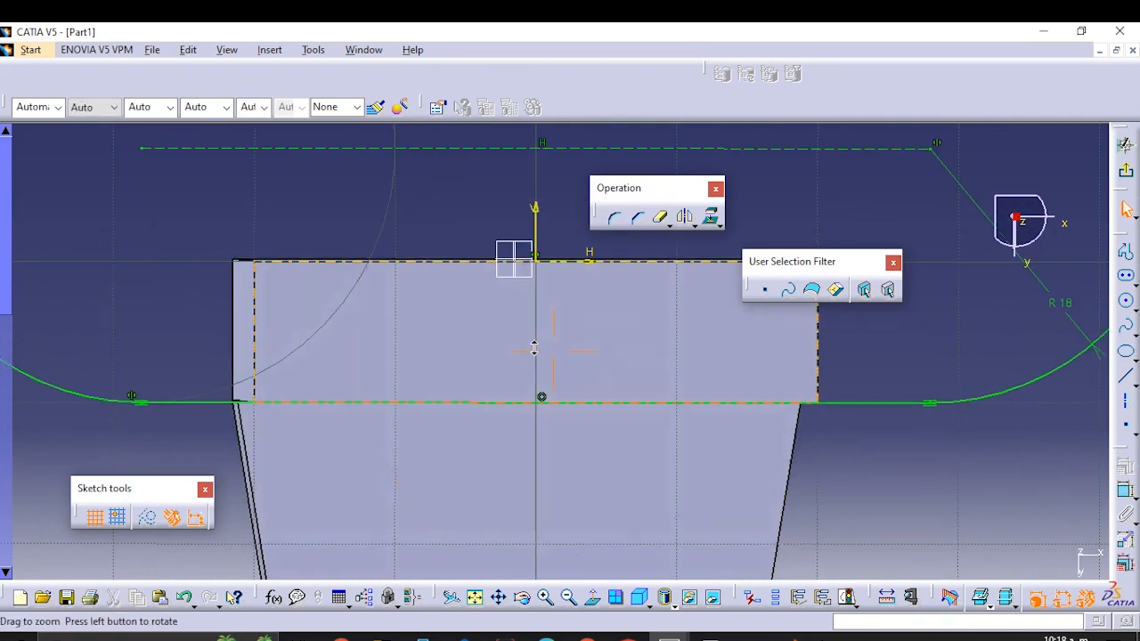
Step: Draw a circle at each end arc's centre, each about half the end arc's radius
middle_drag(533, 349, 480, 430)
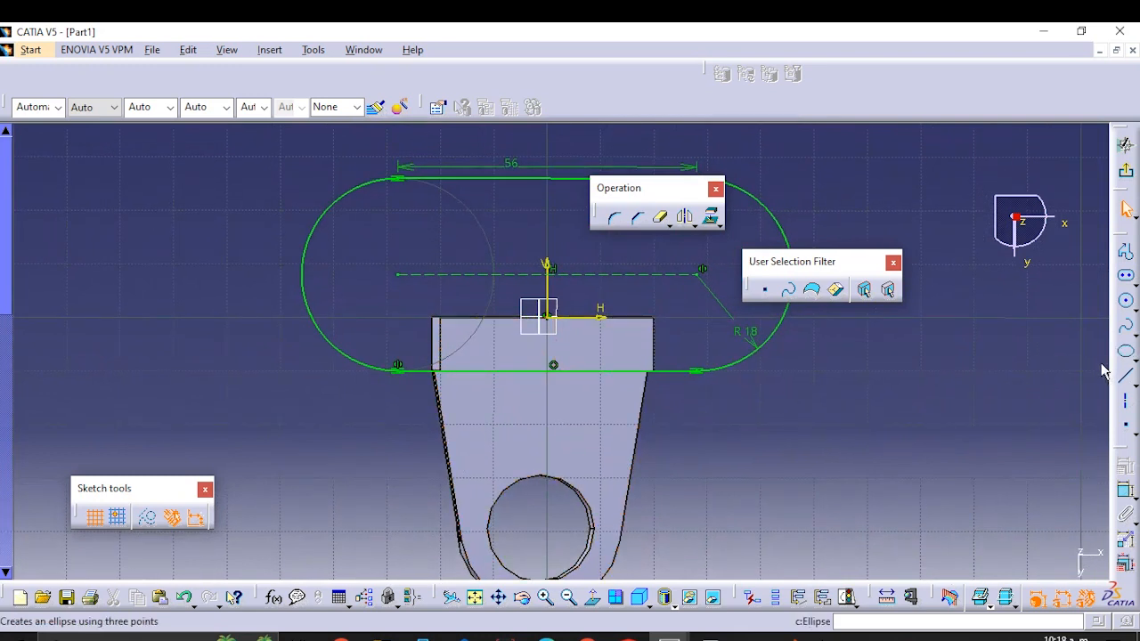
click(1126, 301)
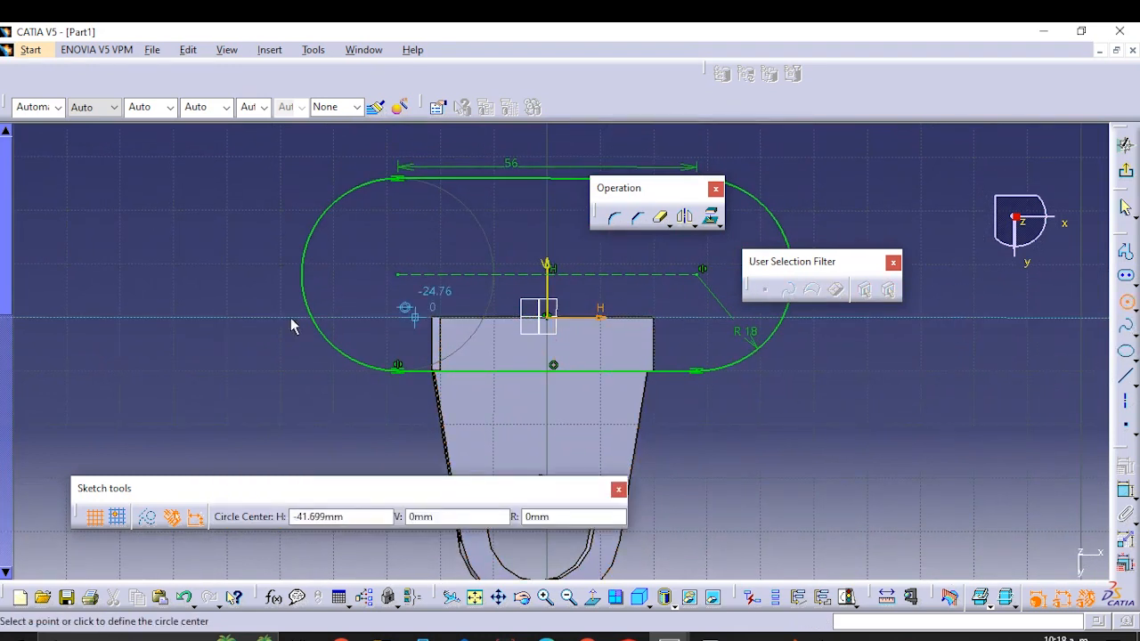
click(398, 274)
click(362, 302)
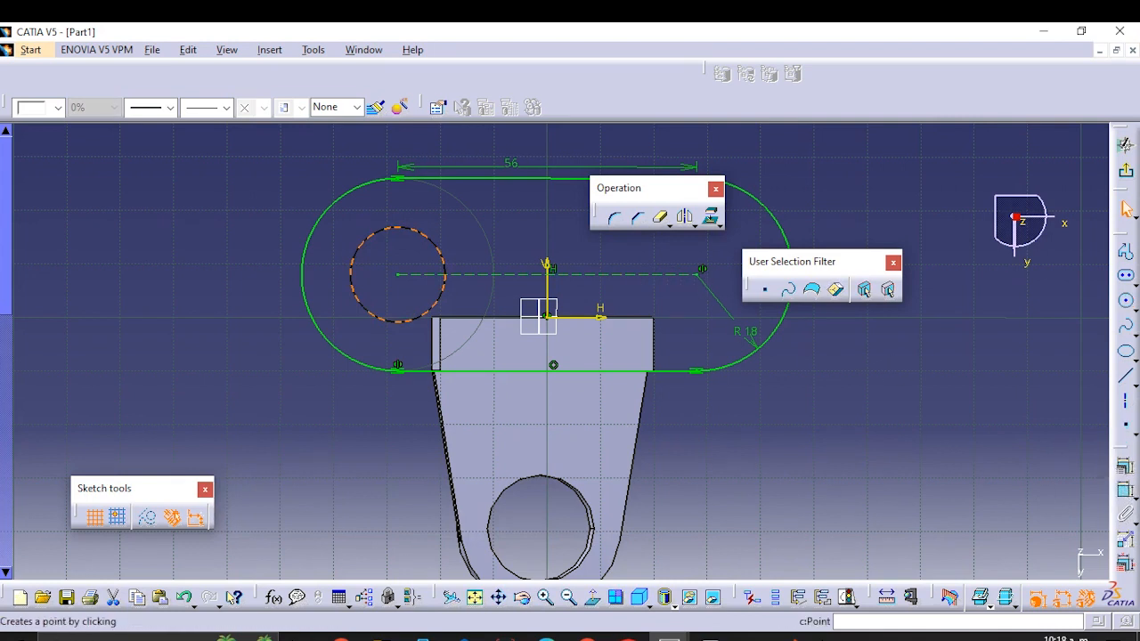
click(1127, 304)
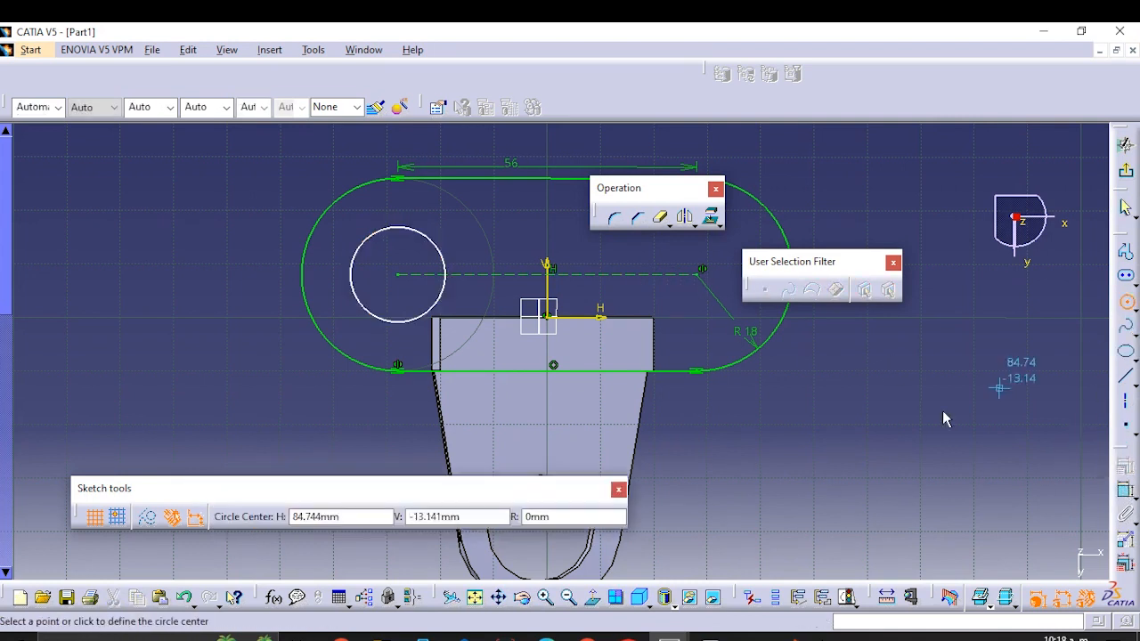
click(702, 268)
click(684, 318)
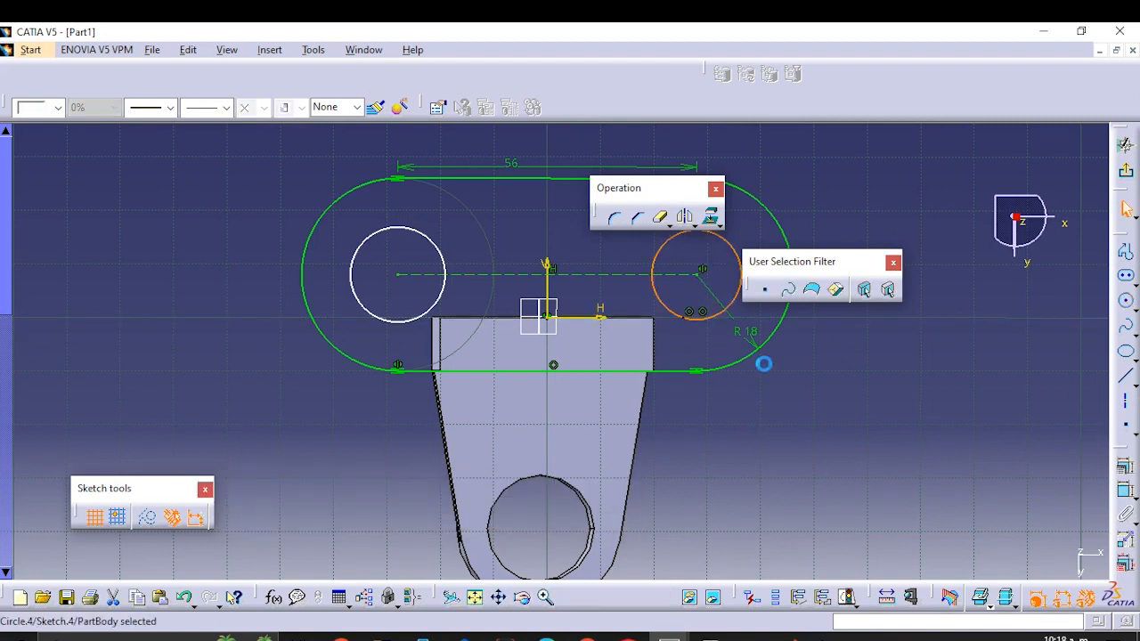
Step: Dimension the circle inside the elongated profile's right end and set its diameter to 16 mm
click(1127, 499)
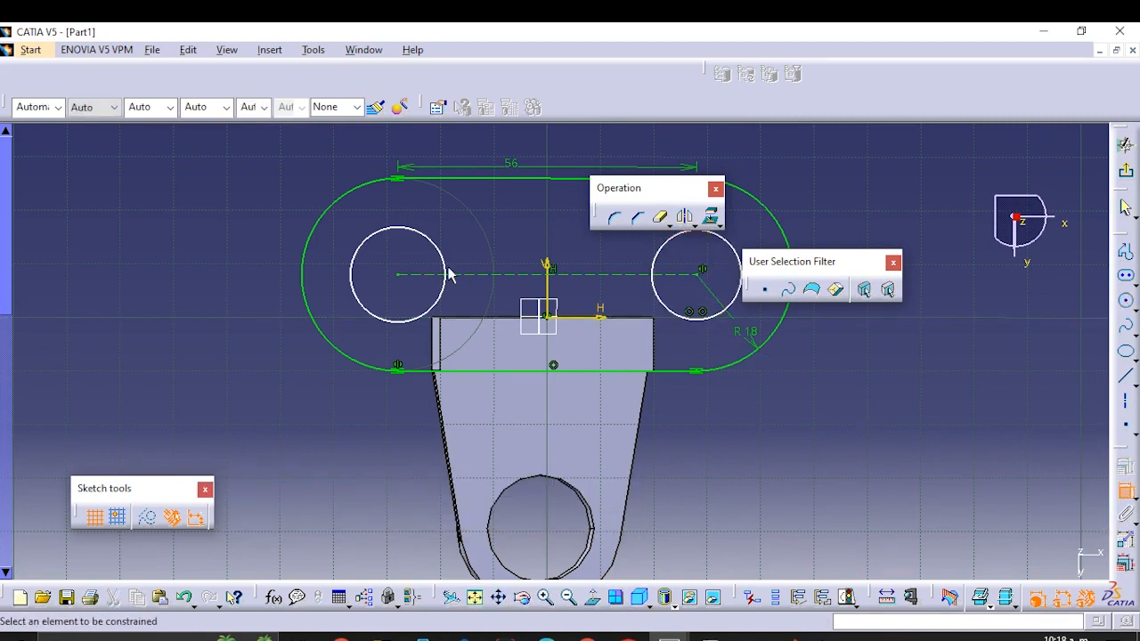
click(699, 319)
click(810, 396)
double_click(806, 388)
text(16)
key(Return)
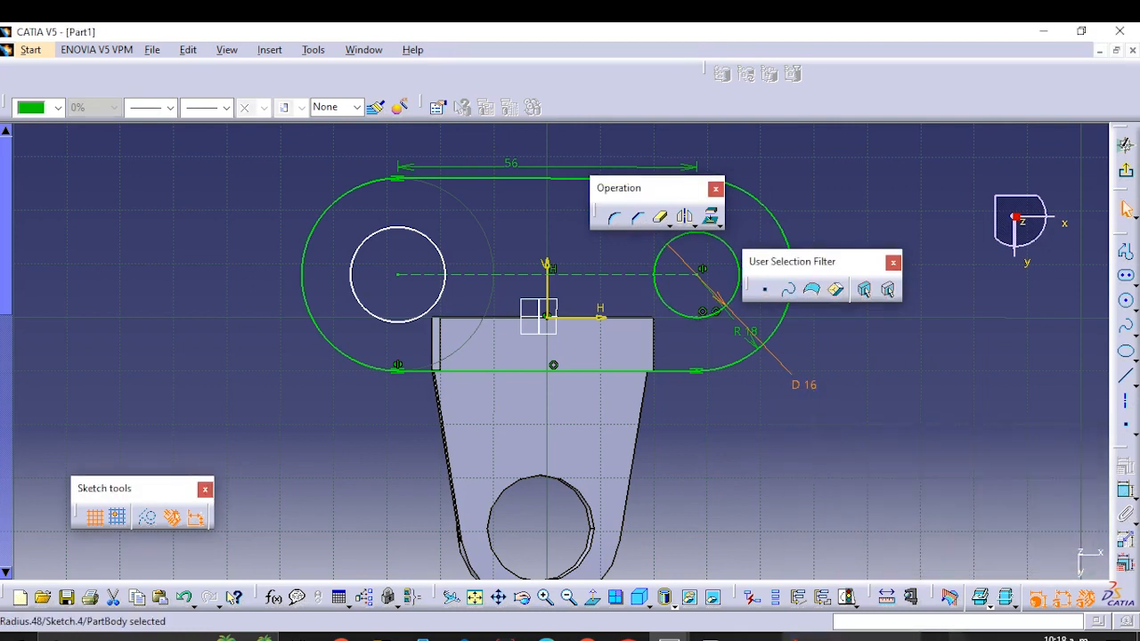
Step: Dimension the circle inside the elongated profile's left end and set its diameter to 16 mm
click(1125, 488)
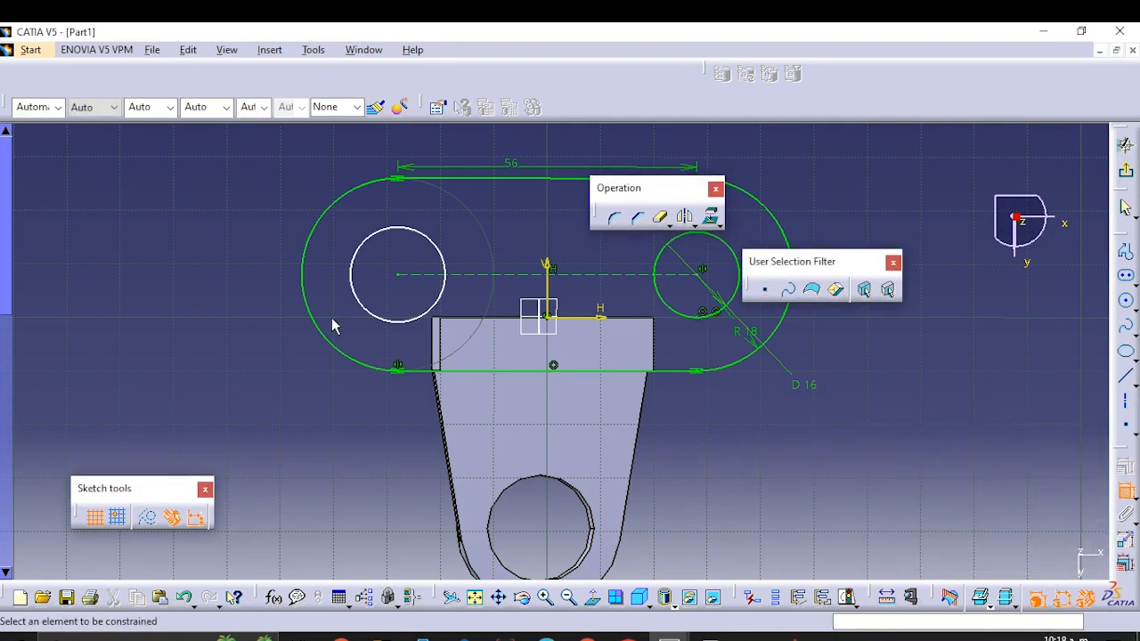
click(397, 323)
click(290, 389)
click(290, 388)
text(16mm)
key(Return)
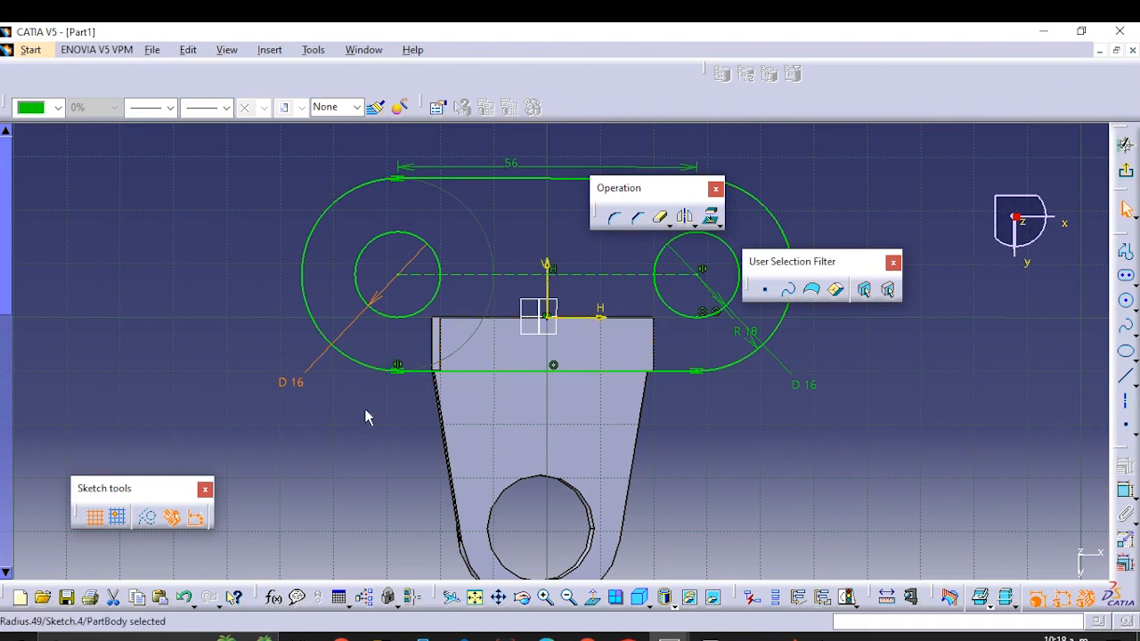
Step: Exit the sketch, pad the elongated two-hole profile 10 mm to form the mounting plate, and clear the selection
mouse_move(376, 412)
middle_down()
mouse_move(491, 460)
mouse_move(578, 432)
middle_up()
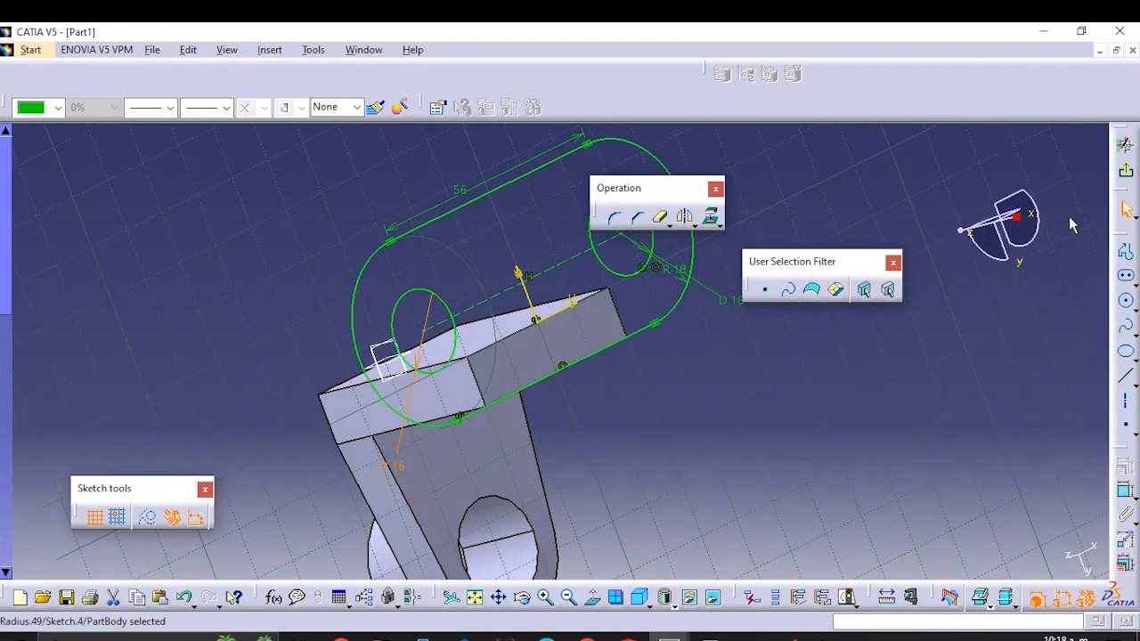
click(1124, 169)
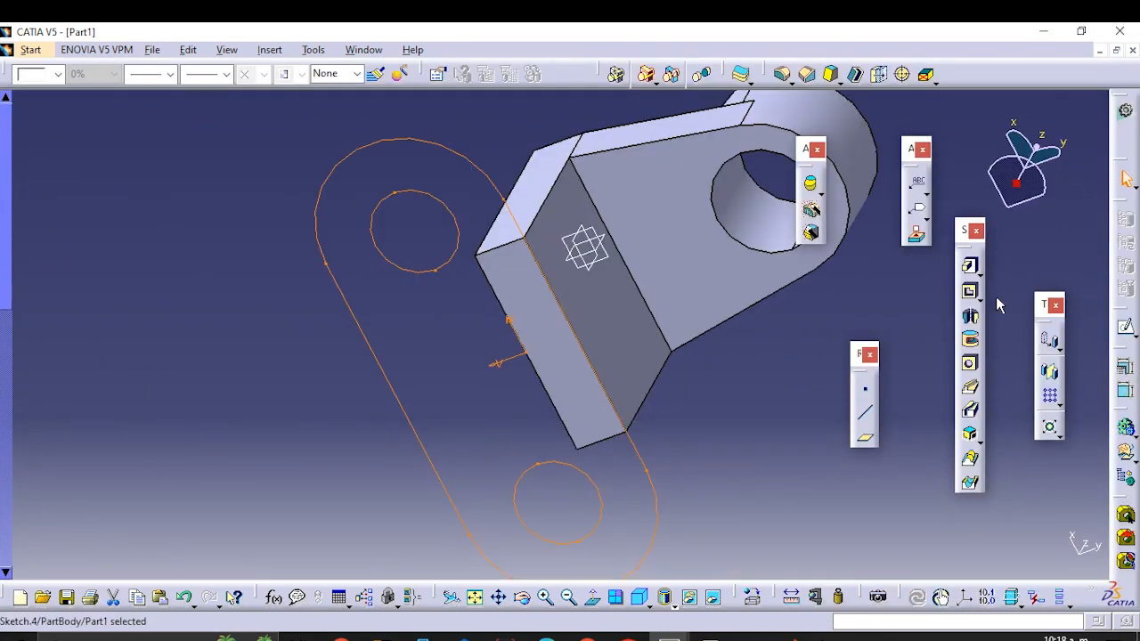
click(969, 268)
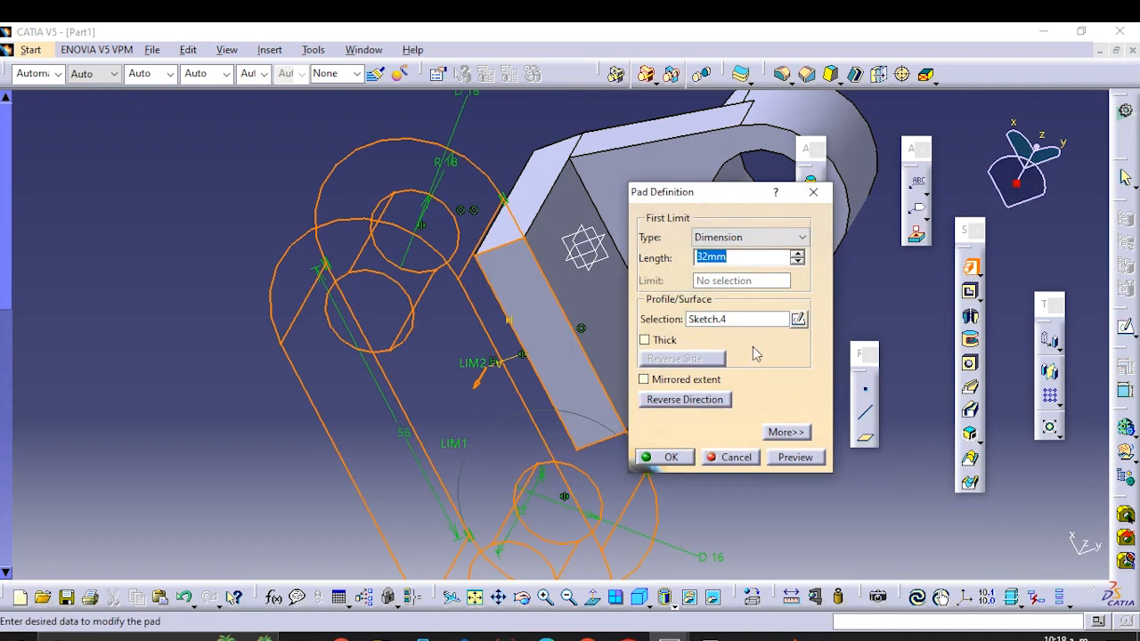
text(10)
click(668, 457)
middle_drag(653, 438, 280, 257)
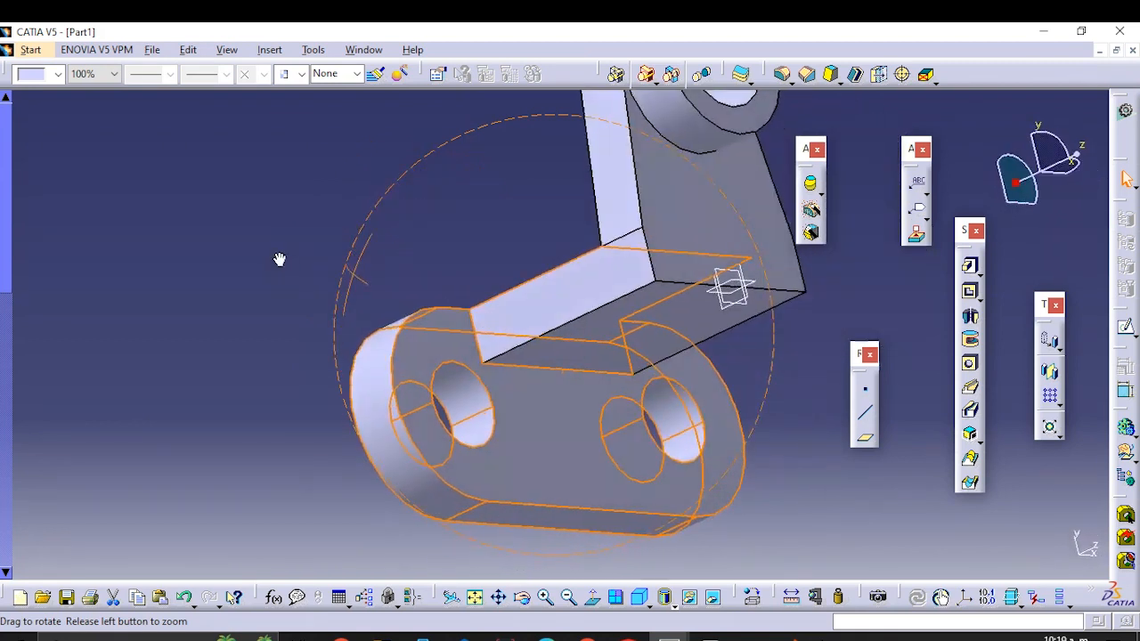
middle_drag(709, 242, 654, 381)
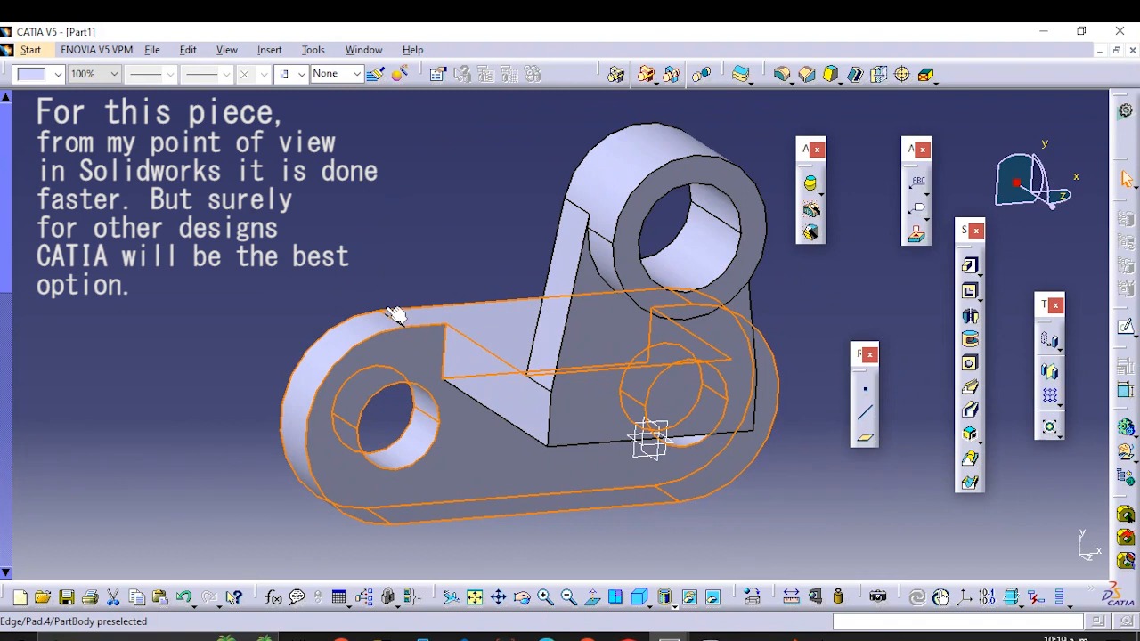
click(397, 267)
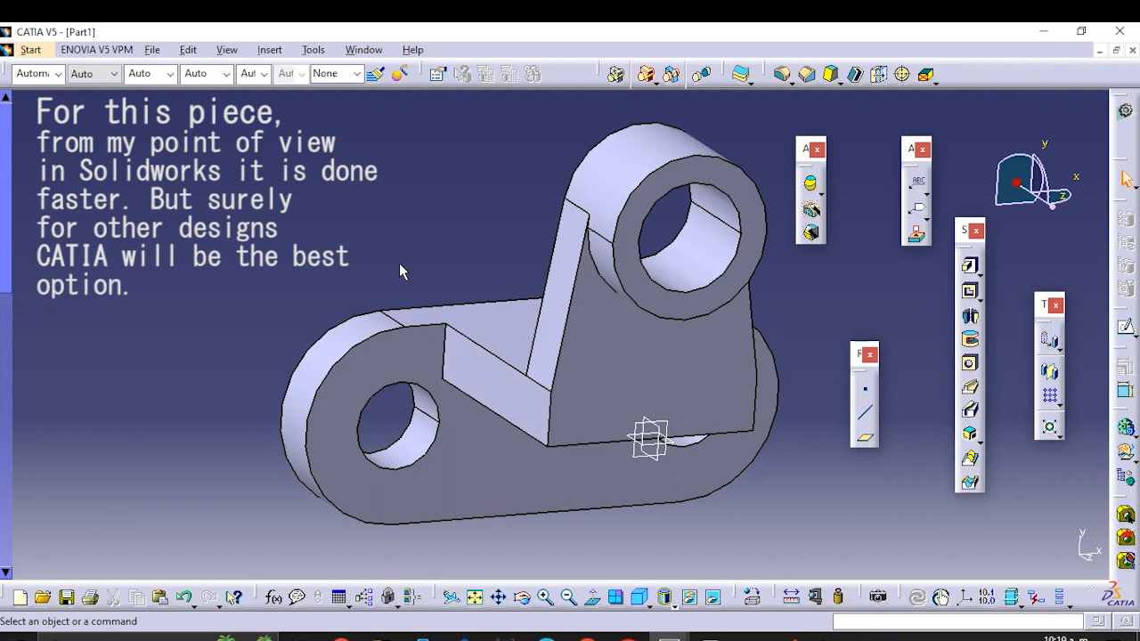
middle_drag(496, 247, 419, 253)
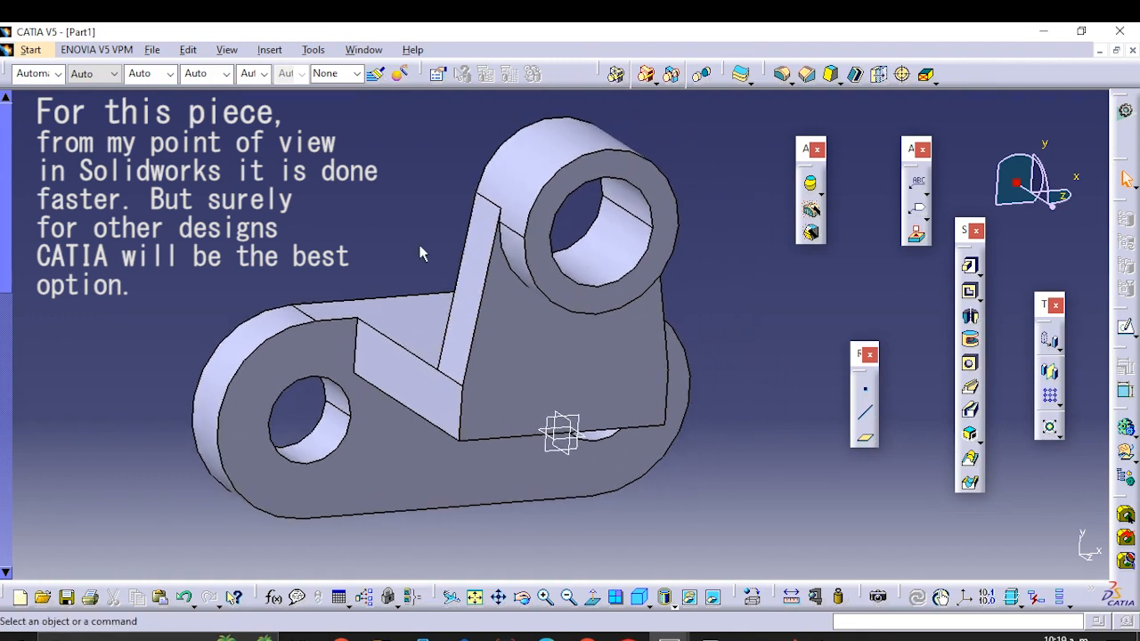